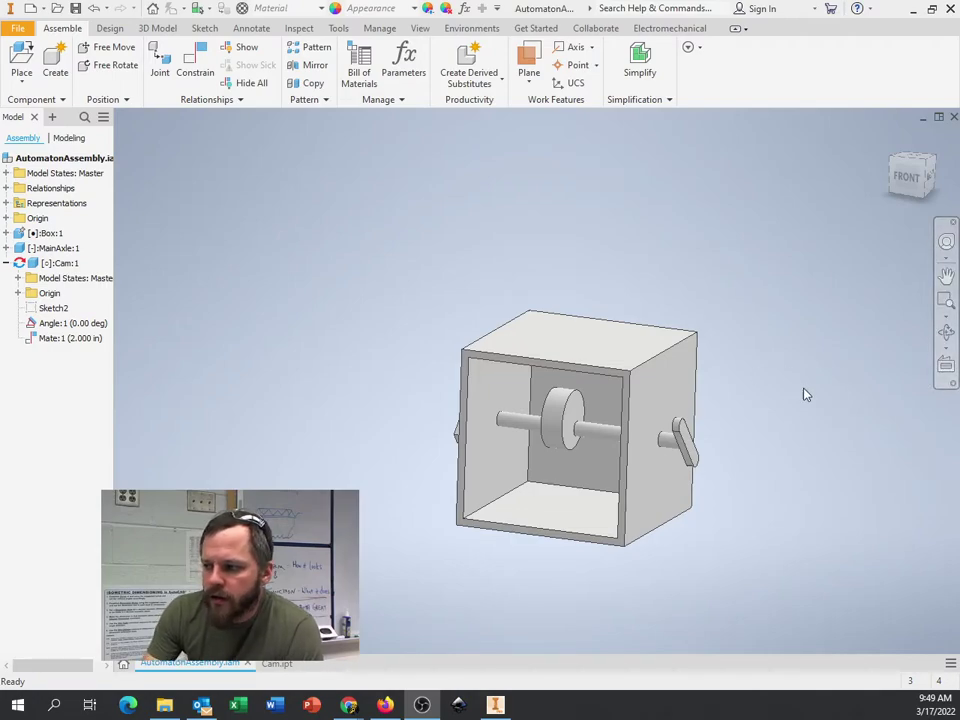
Step: Place a second instance of the Cam part in the open space beside the box
middle_drag(327, 360, 283, 332)
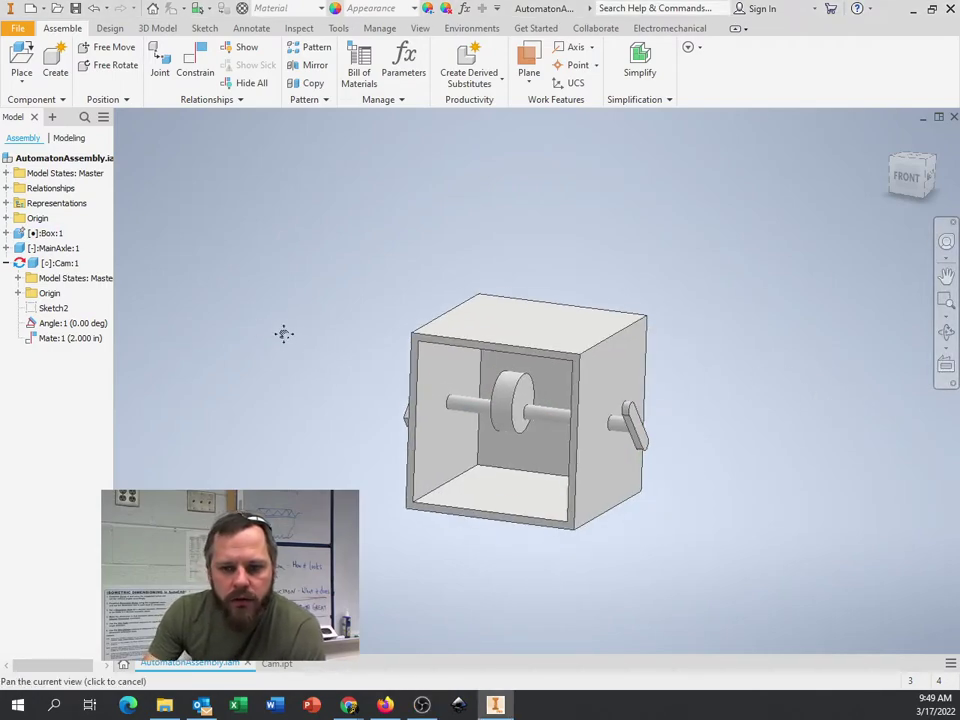
scroll(429, 375, up, 3)
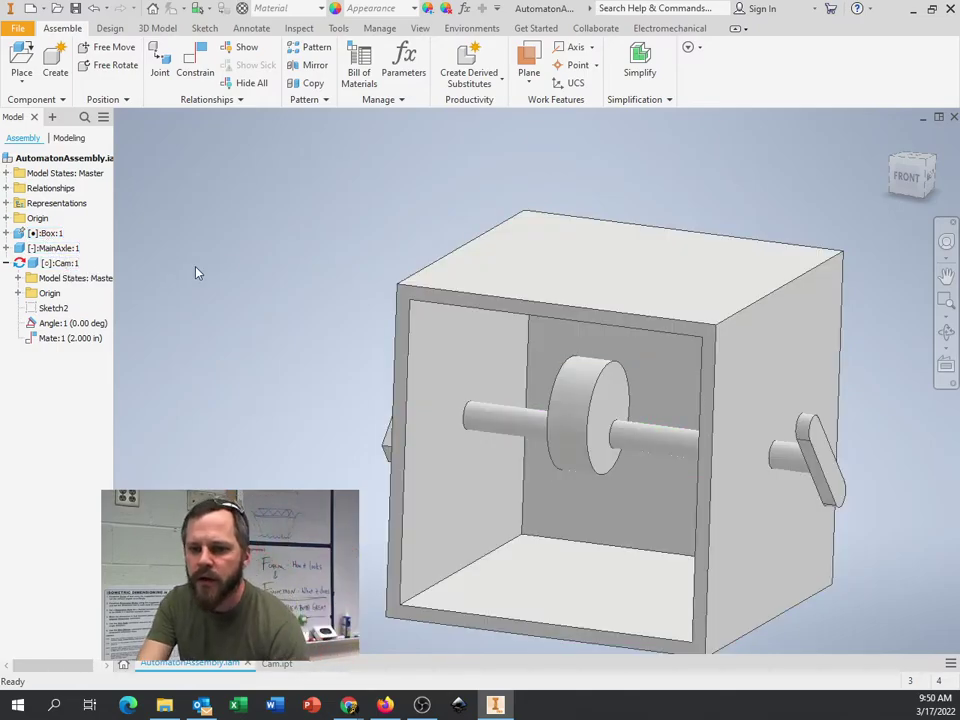
click(574, 422)
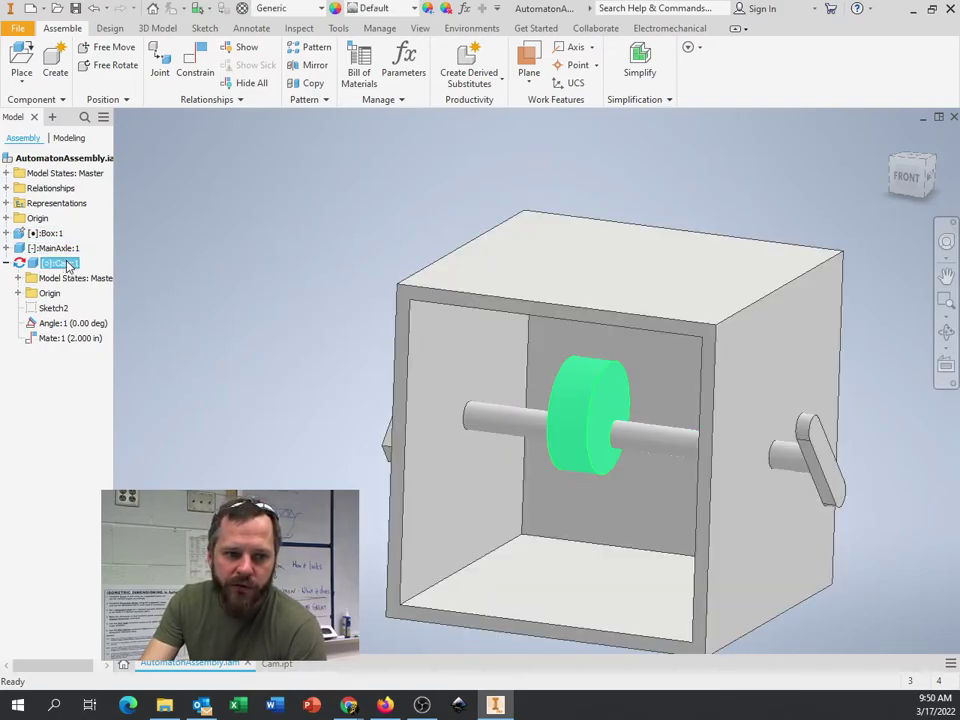
click(68, 265)
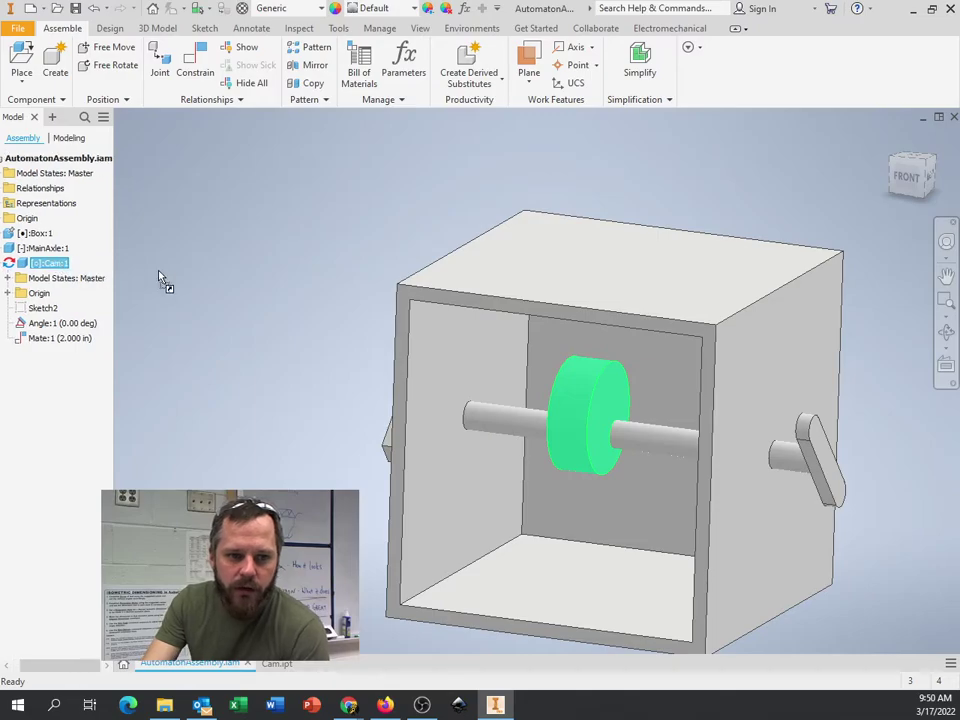
click(302, 274)
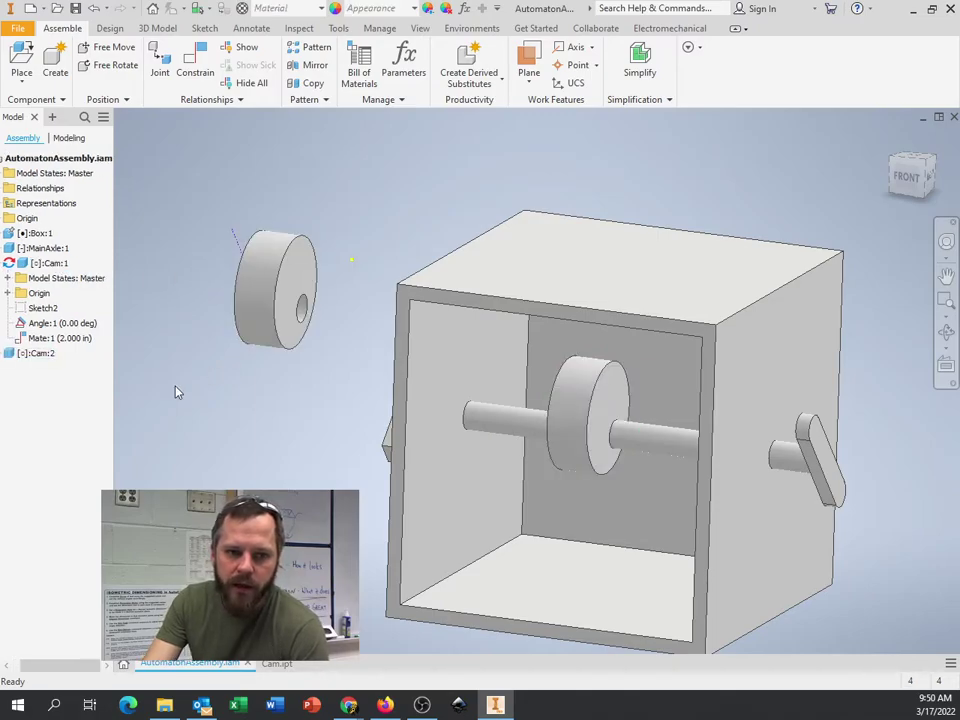
Step: Place a second instance of the MainAxle and of the Box in the assembly
click(47, 248)
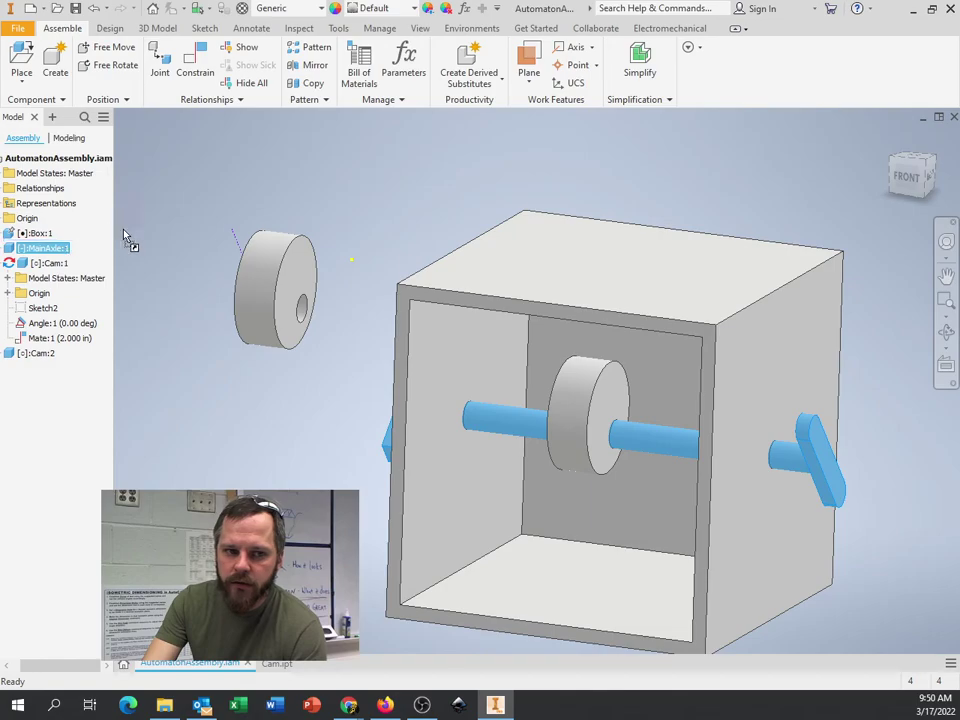
key(ctrl+v)
click(290, 192)
click(38, 233)
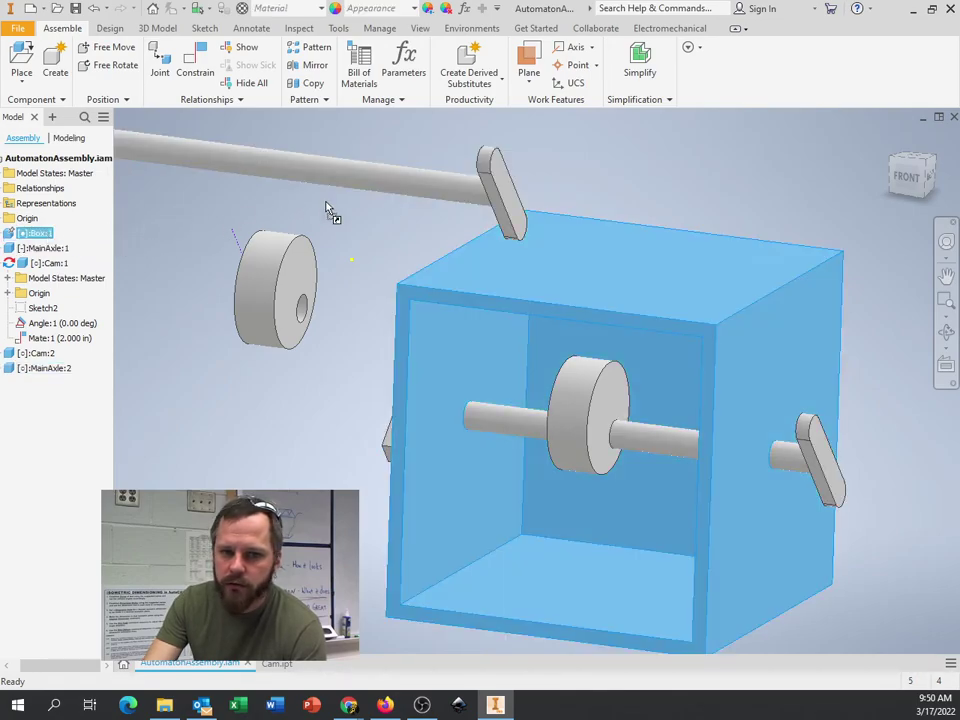
key(ctrl+c)
key(ctrl+v)
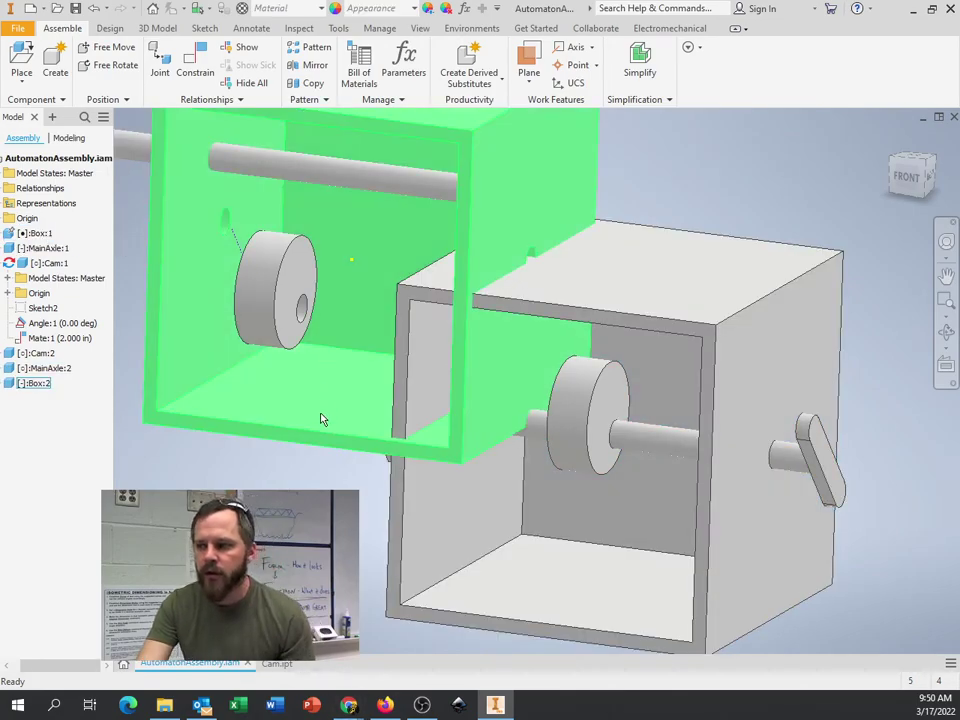
click(321, 419)
scroll(321, 419, down, 4)
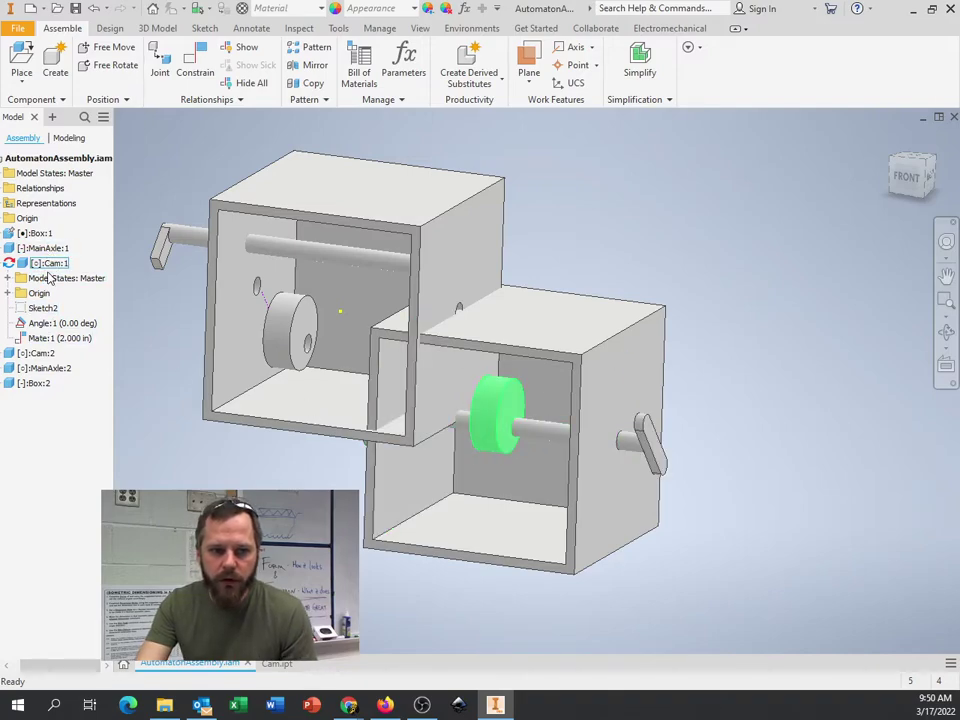
Step: Copy the Cam and the MainAxle once more and place the copies below the second box
click(36, 353)
key(ctrl+c)
key(ctrl+v)
click(238, 470)
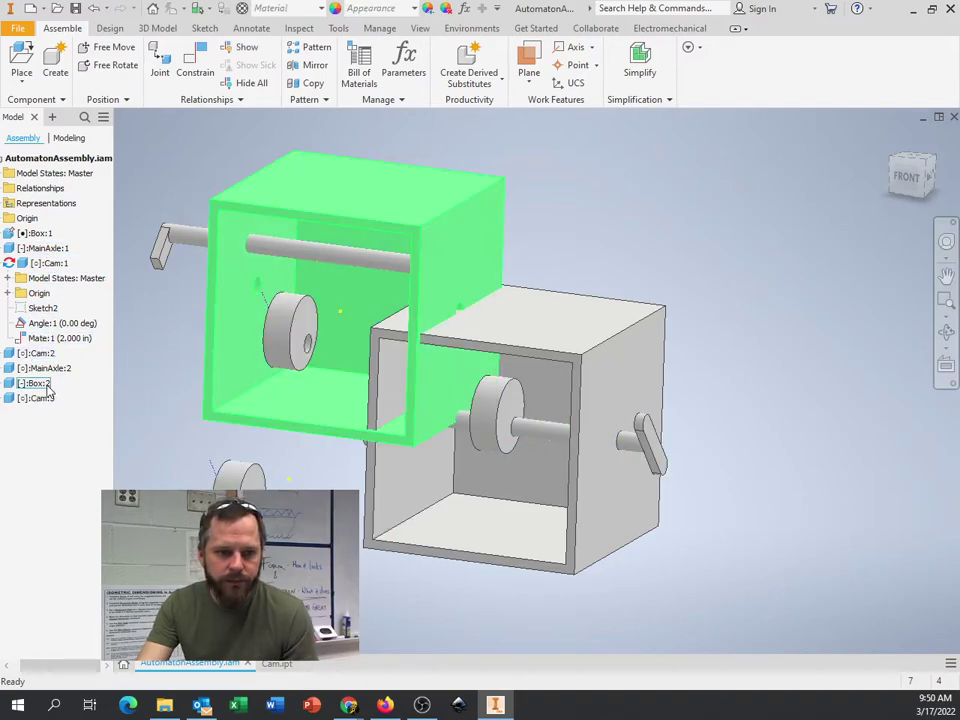
click(44, 368)
key(ctrl+c)
key(ctrl+v)
click(245, 452)
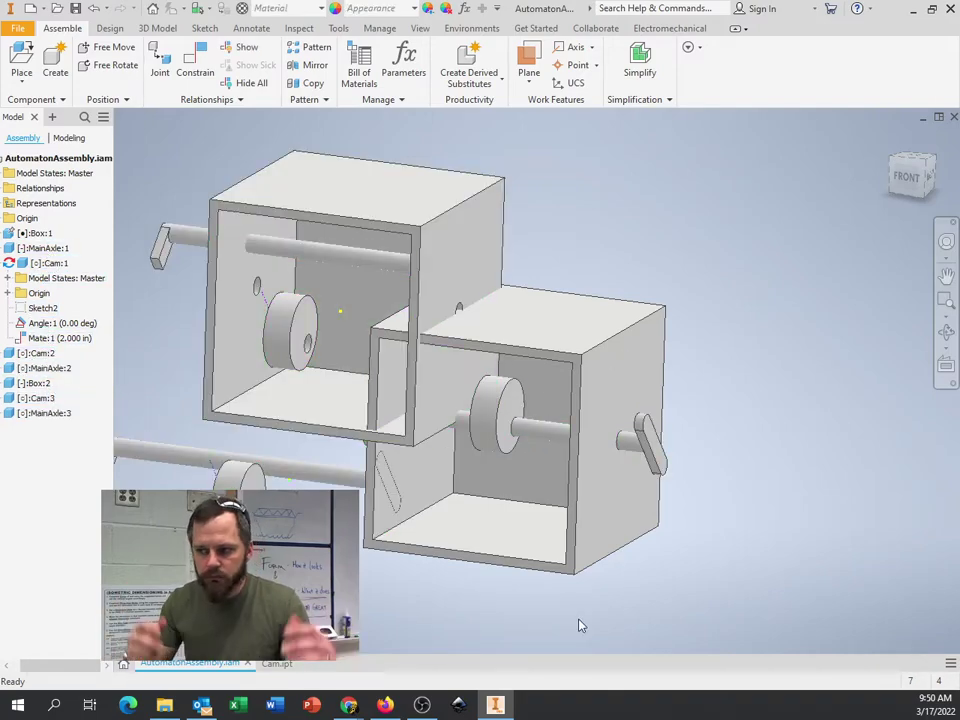
Step: Undo the placement of all the extra cams, axles and the extra box
key(ctrl+z)
key(ctrl+z)
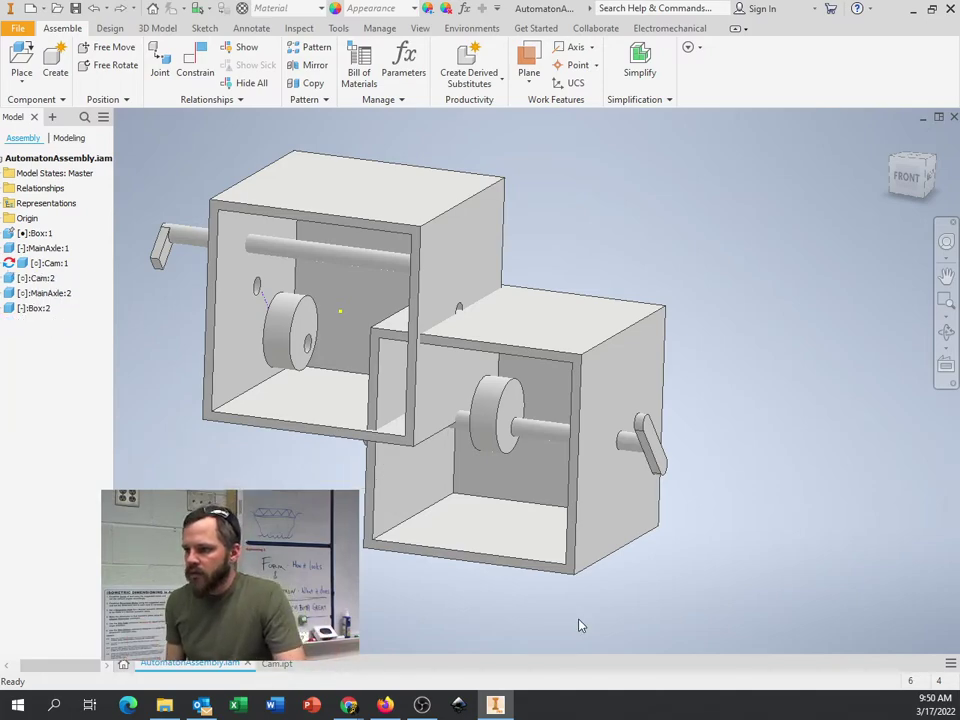
key(ctrl+z)
key(ctrl+z)
key(ctrl+z)
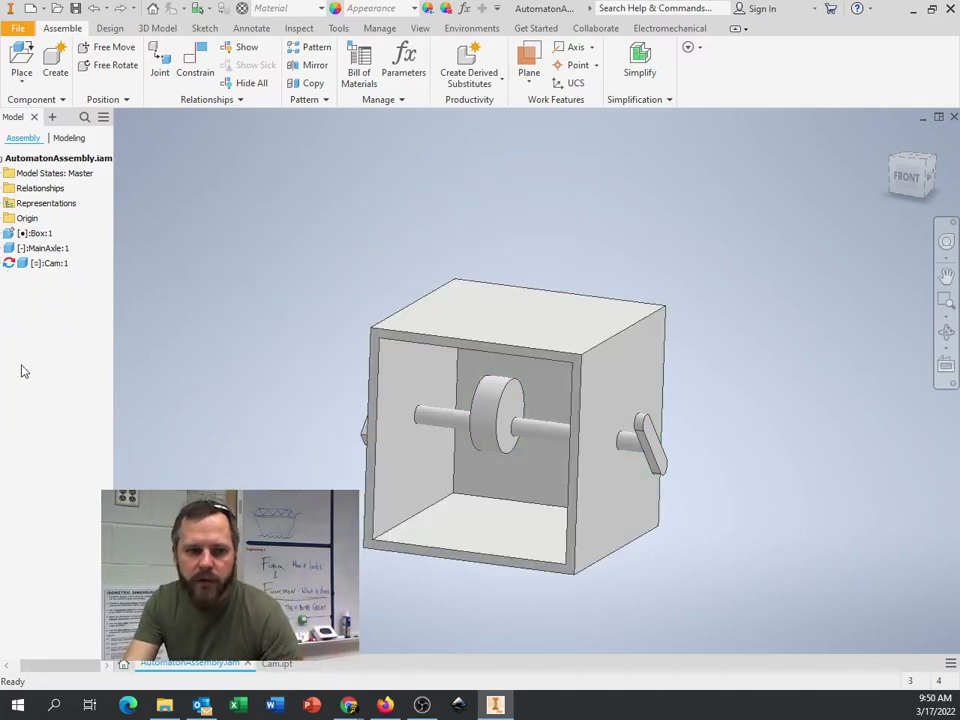
Step: Place a second instance of the Cam in the open space outside the box
click(55, 265)
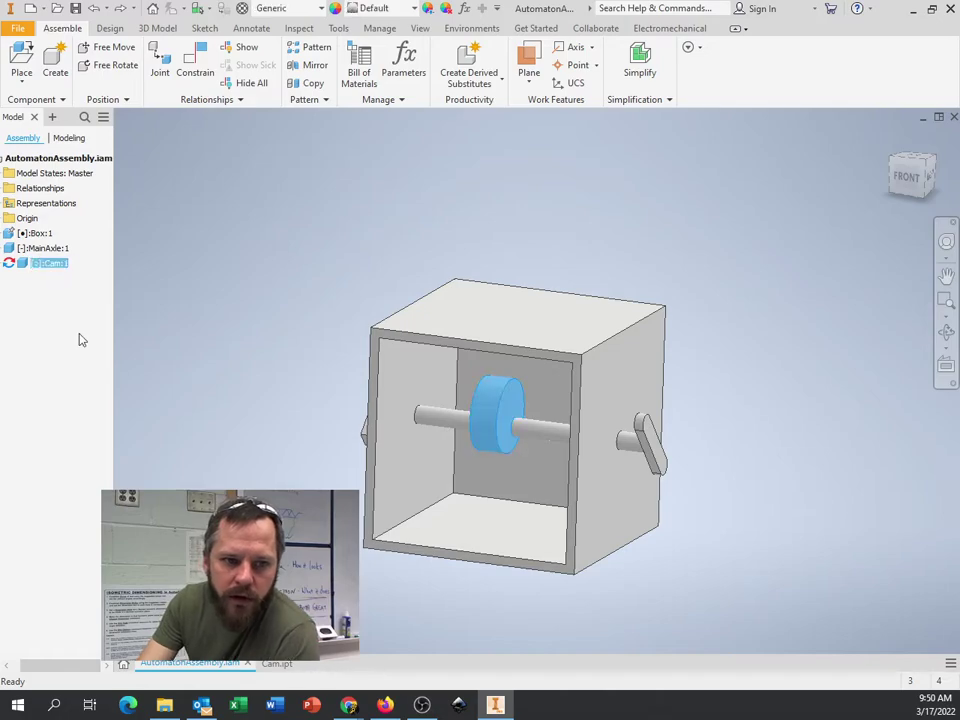
drag(49, 266, 280, 325)
scroll(332, 347, up, 3)
scroll(337, 349, down, 2)
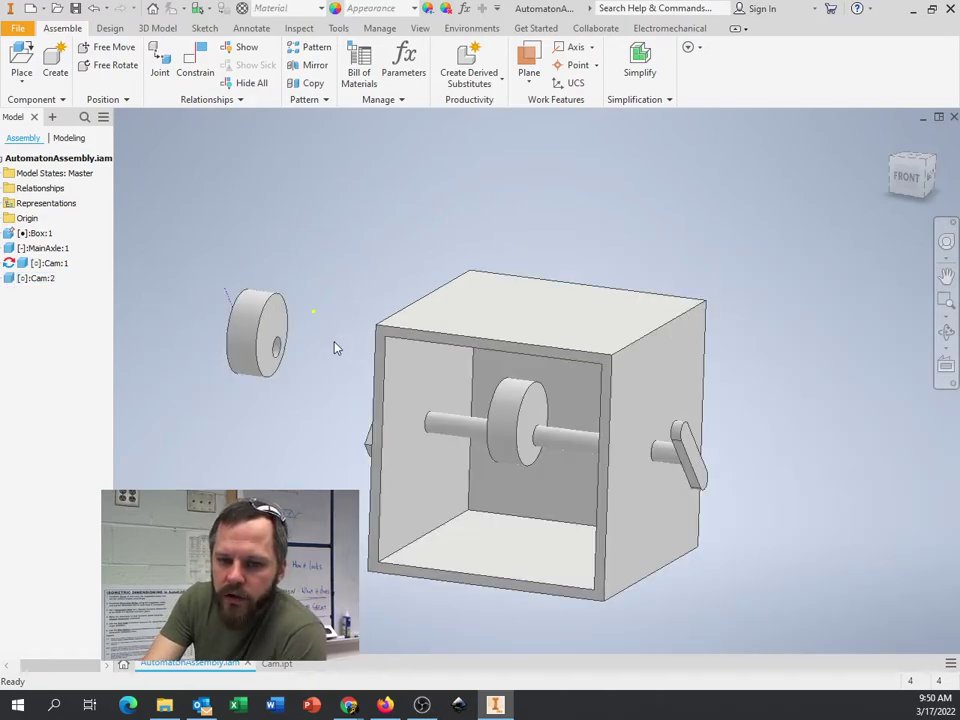
Step: Move the second cam to the opposite side of the box, clear of the crank handle
drag(272, 349, 815, 343)
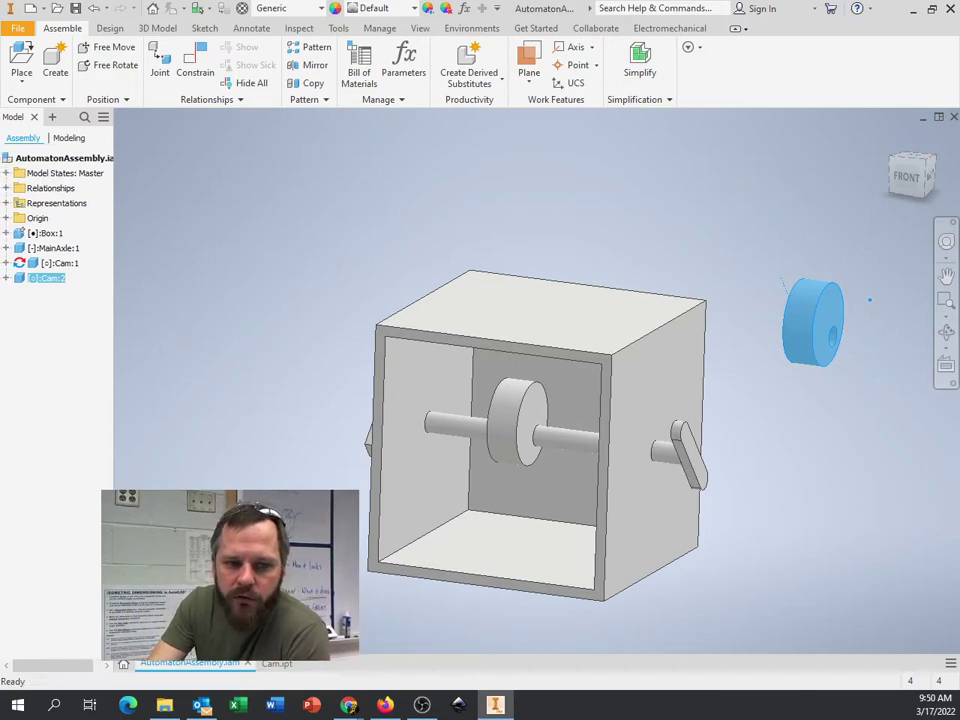
click(711, 454)
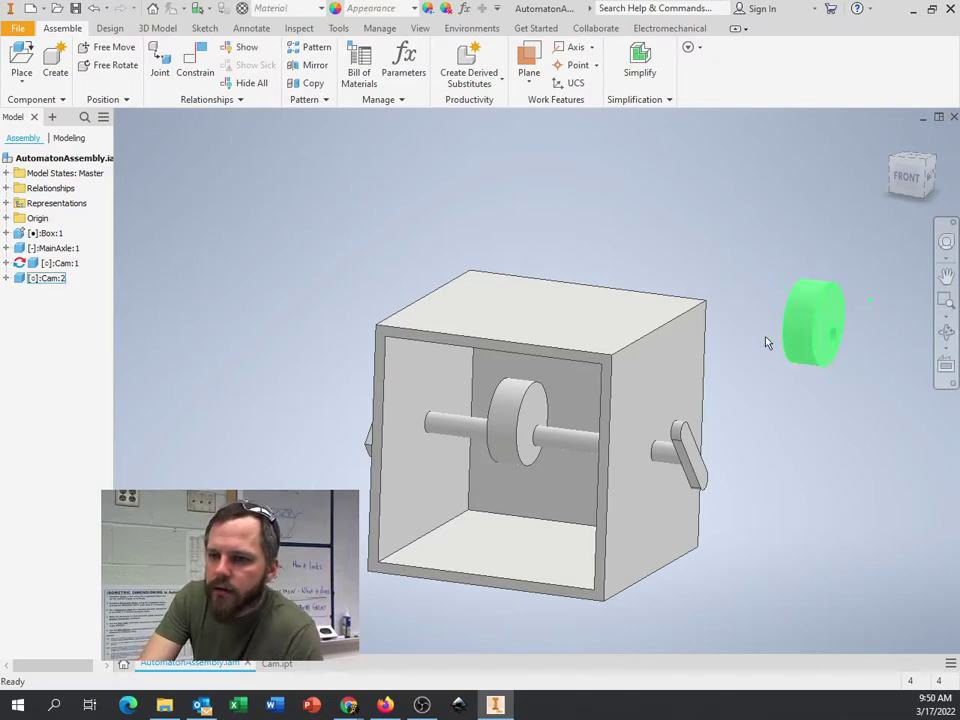
scroll(838, 347, up, 5)
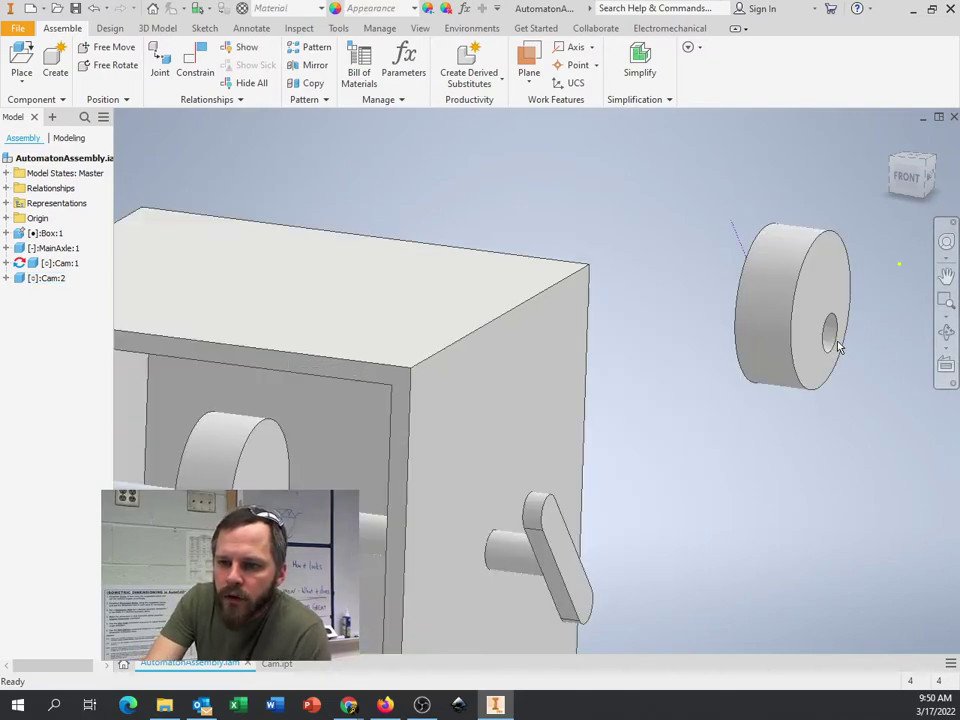
scroll(744, 433, down, 5)
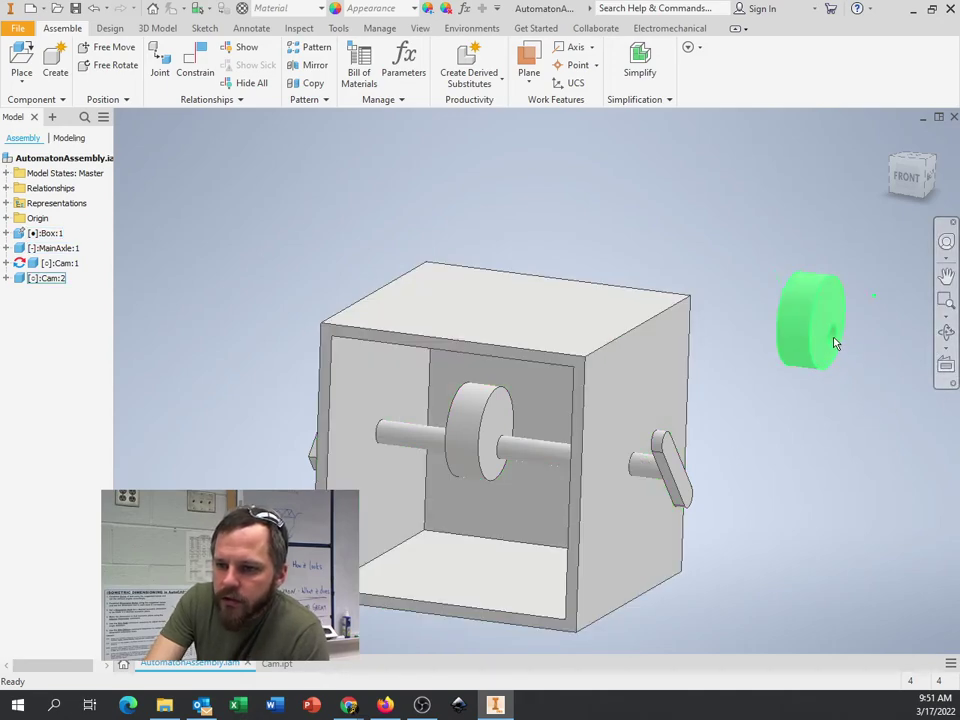
drag(829, 326, 805, 363)
click(782, 458)
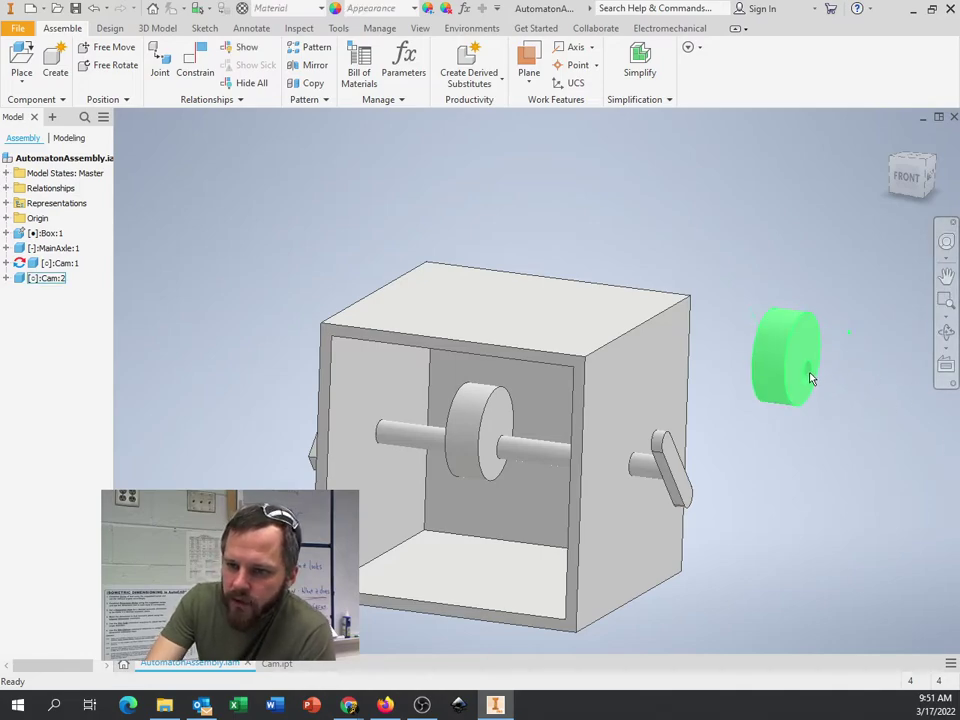
Step: Start an Insert constraint and pair the second cam's hole edge with the main axle
right_click(808, 377)
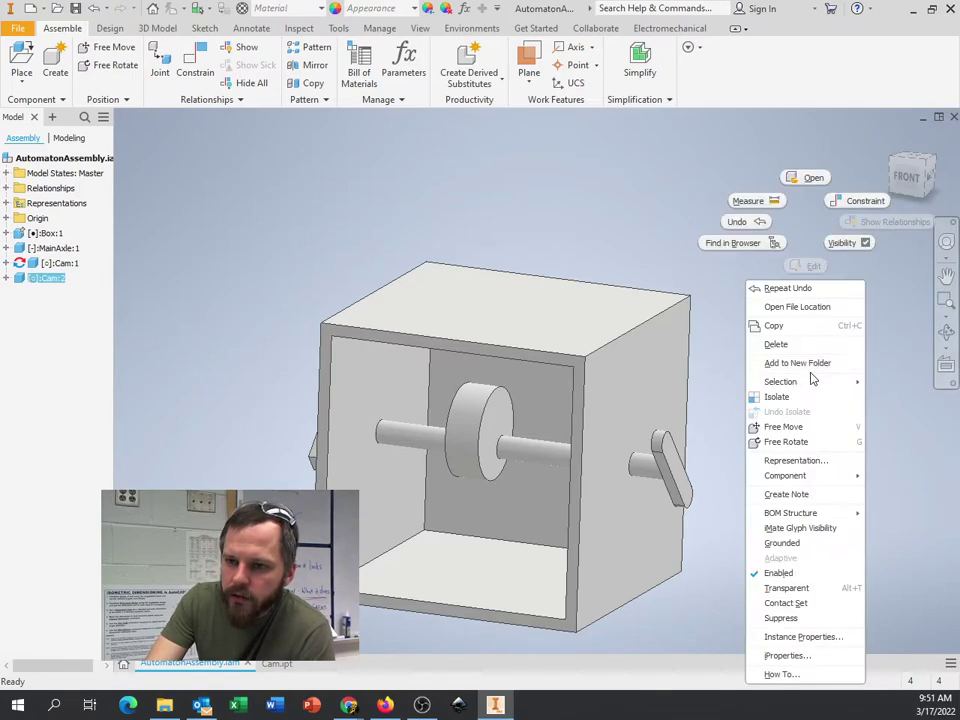
click(855, 205)
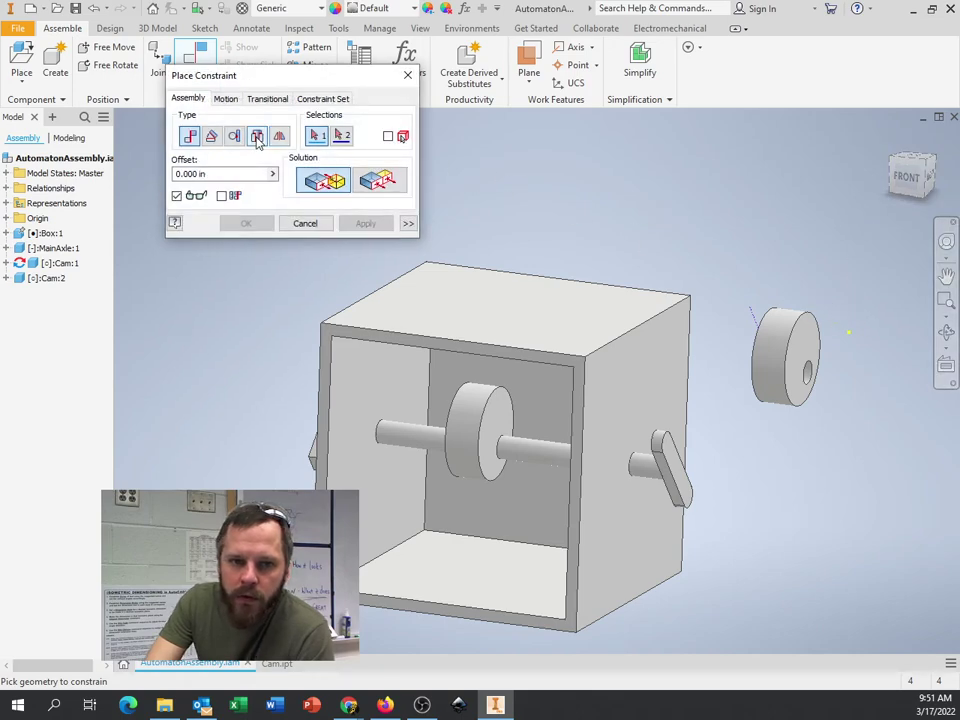
click(258, 141)
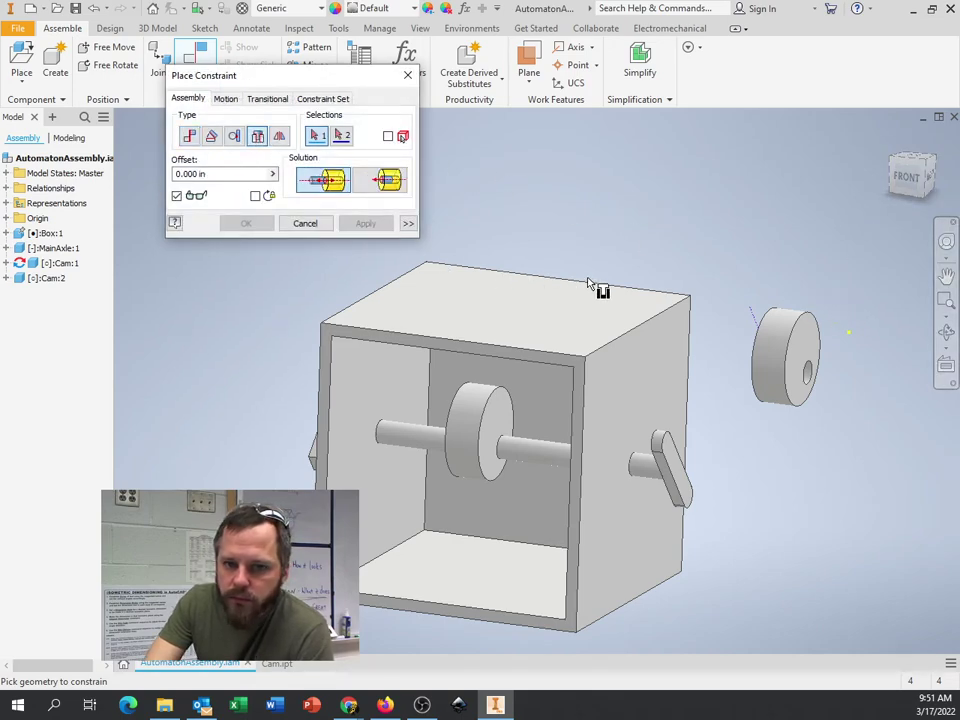
click(808, 378)
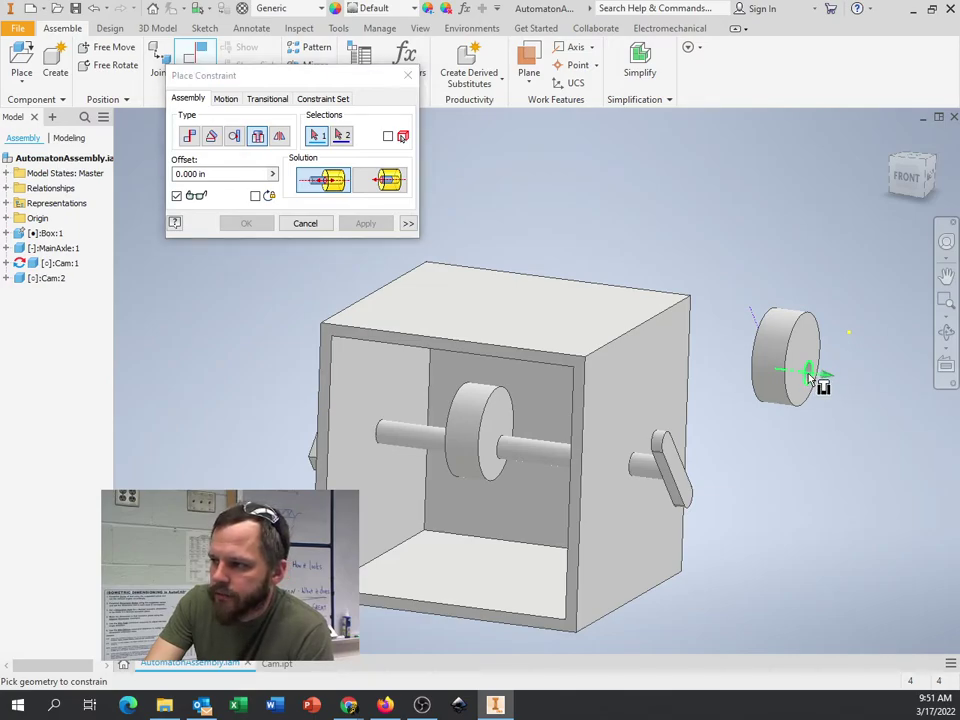
click(549, 457)
mouse_move(765, 436)
shift+middle_down()
mouse_move(793, 431)
mouse_move(755, 438)
mouse_move(761, 444)
shift+middle_up()
Step: Try the aligned solution for the second cam's insert constraint, with offsets of -3 and 3 in
click(385, 180)
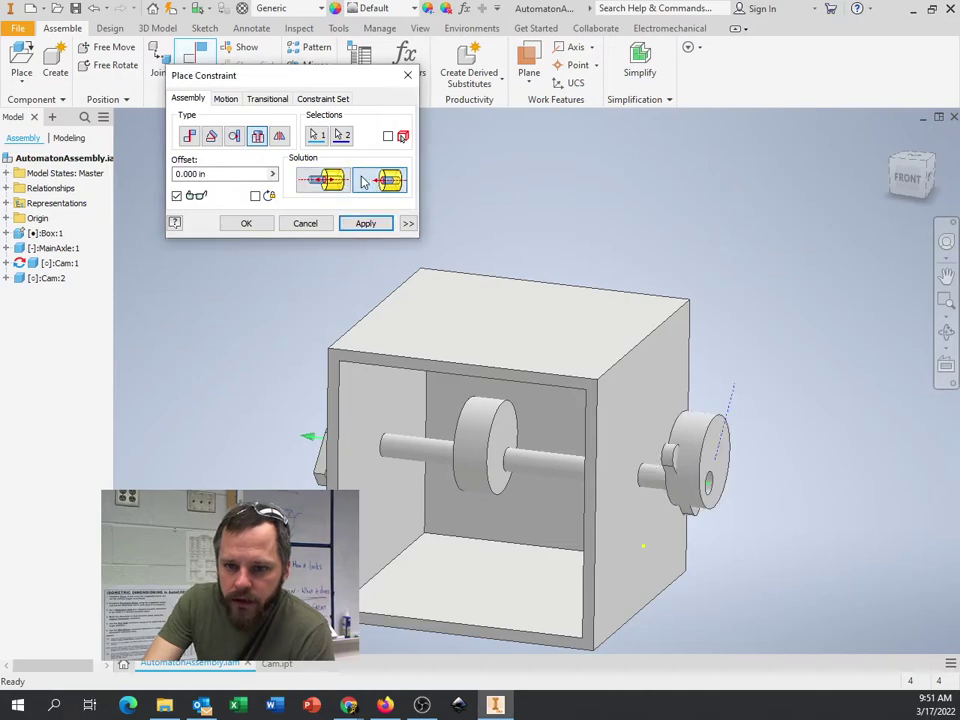
click(325, 180)
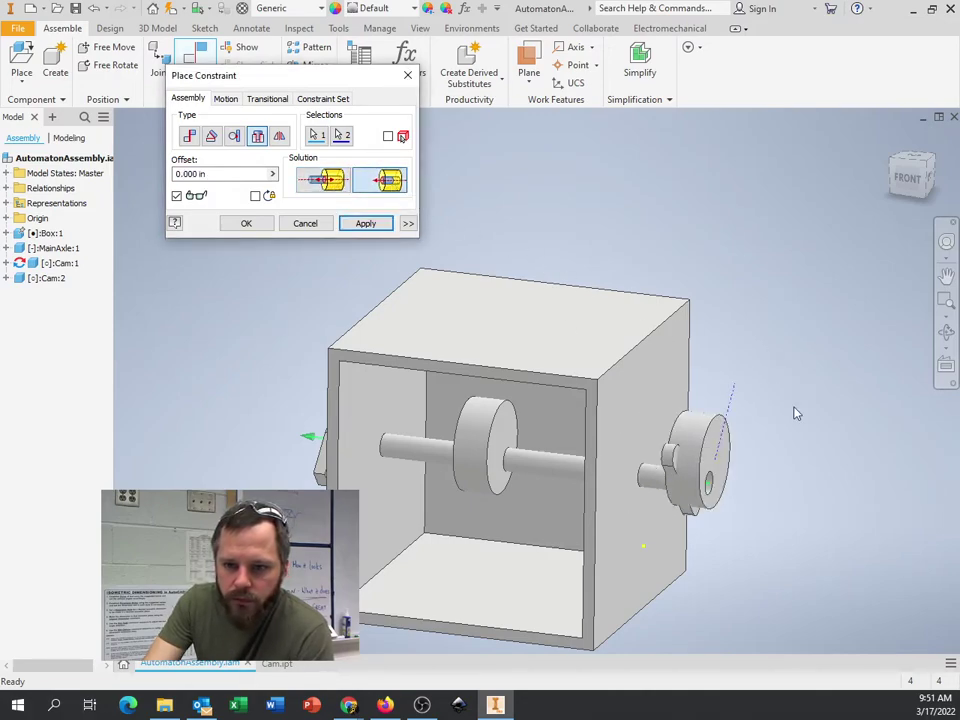
mouse_move(793, 413)
shift+middle_down()
mouse_move(821, 403)
mouse_move(806, 416)
shift+middle_up()
click(176, 175)
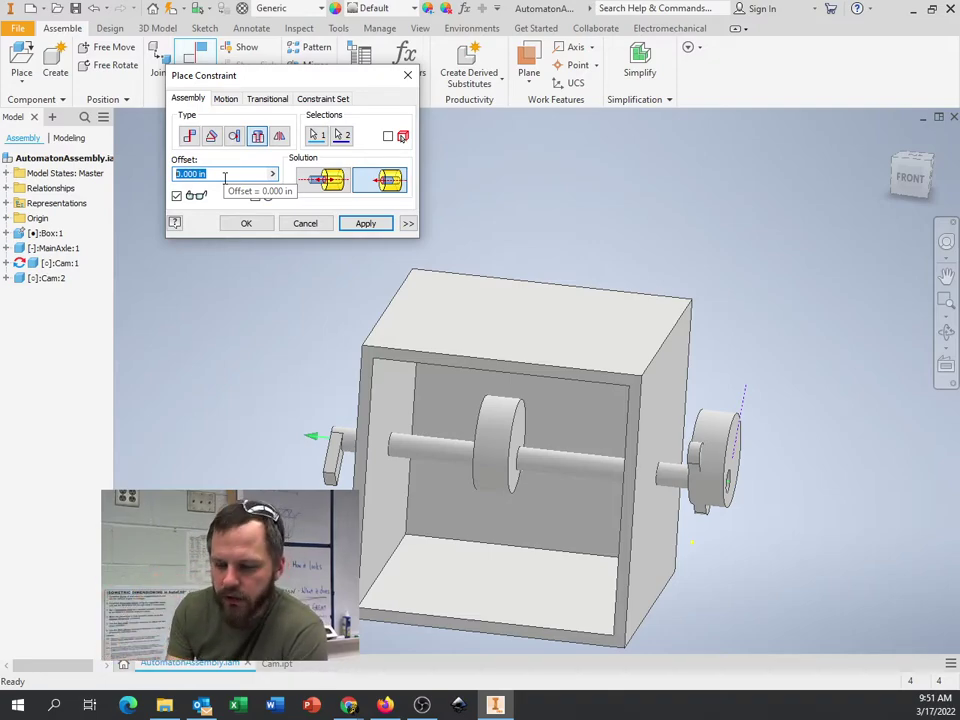
text(3)
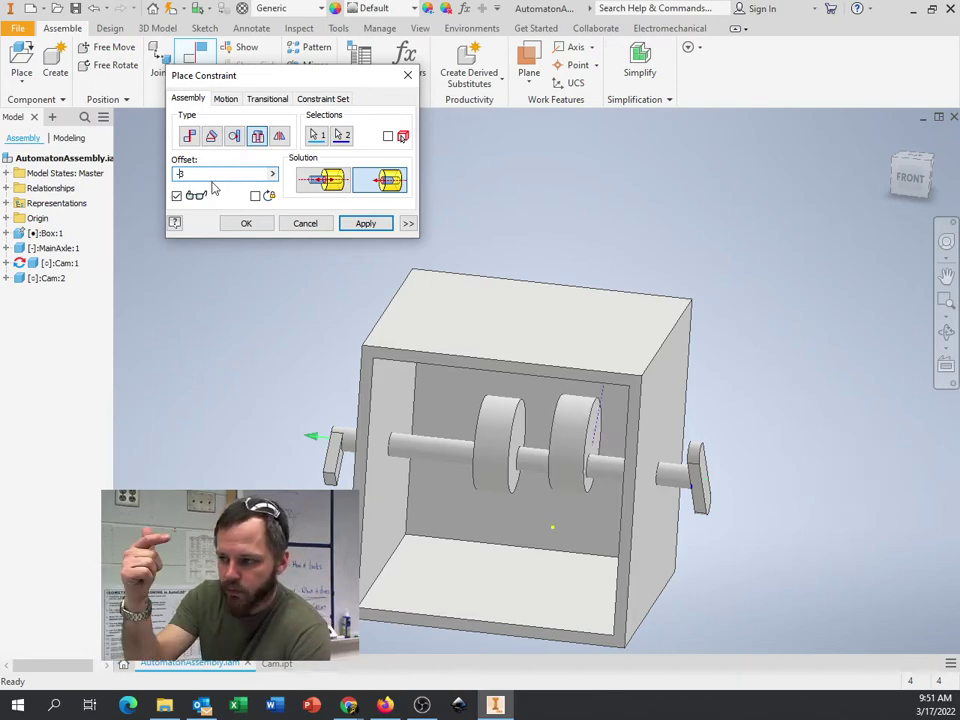
key(BackSpace)
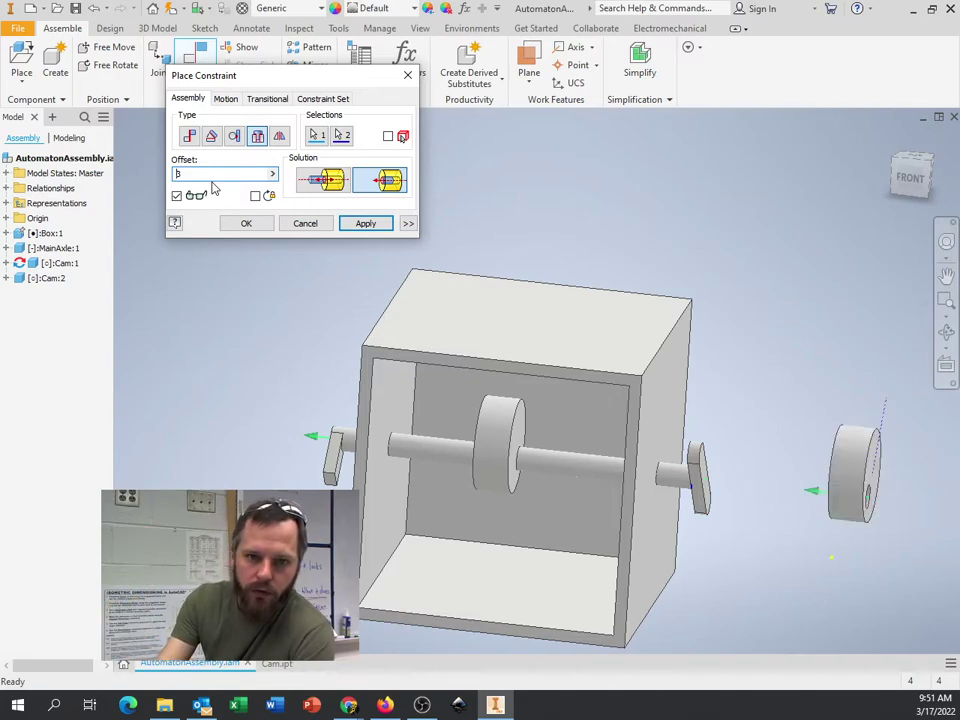
Step: Set the second cam's insert constraint to the opposed solution with a 2.5 in offset and apply it
click(328, 183)
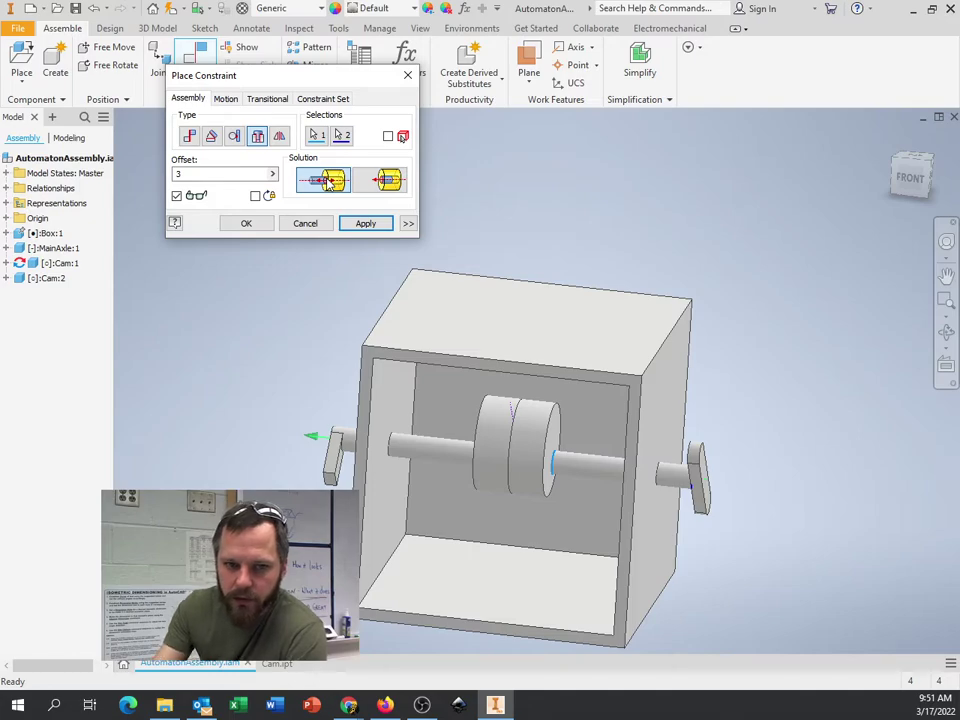
shift+middle_drag(606, 484, 733, 469)
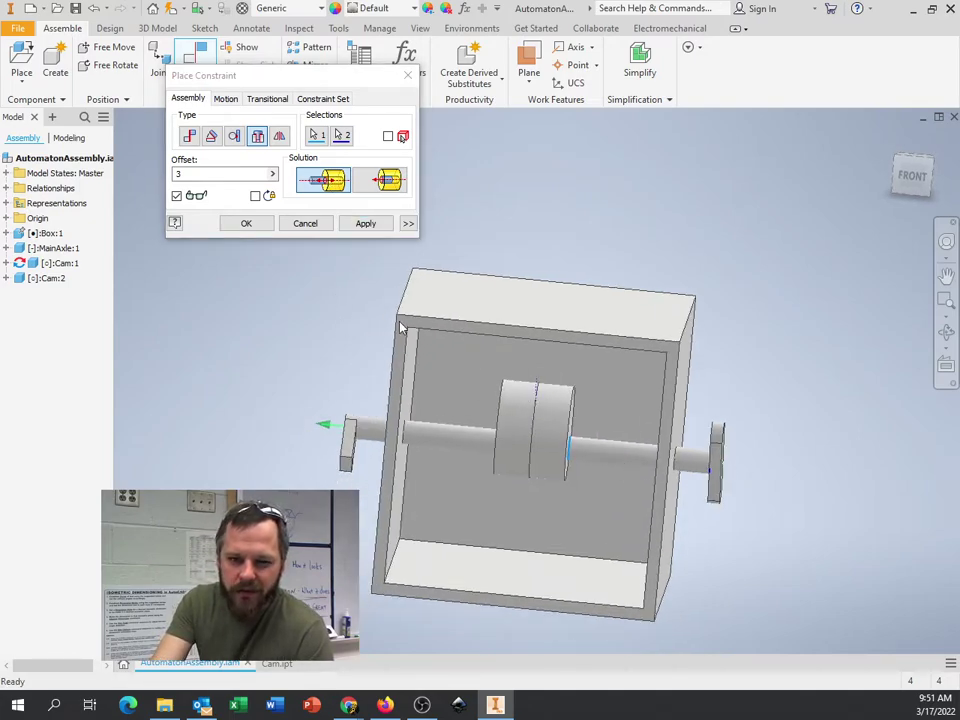
double_click(193, 178)
text(2)
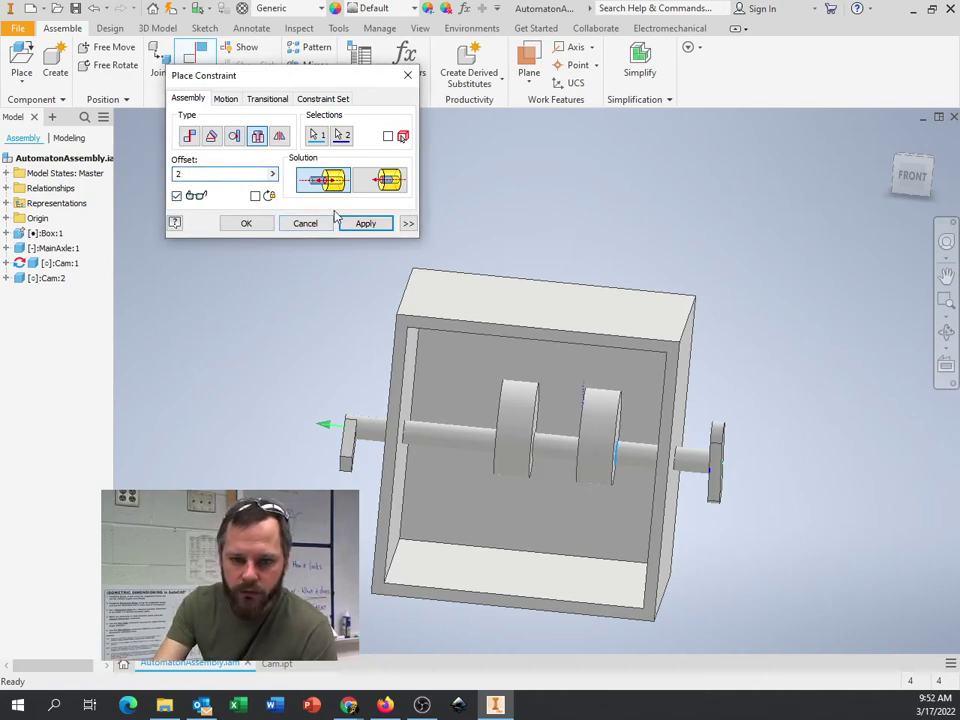
text(.5)
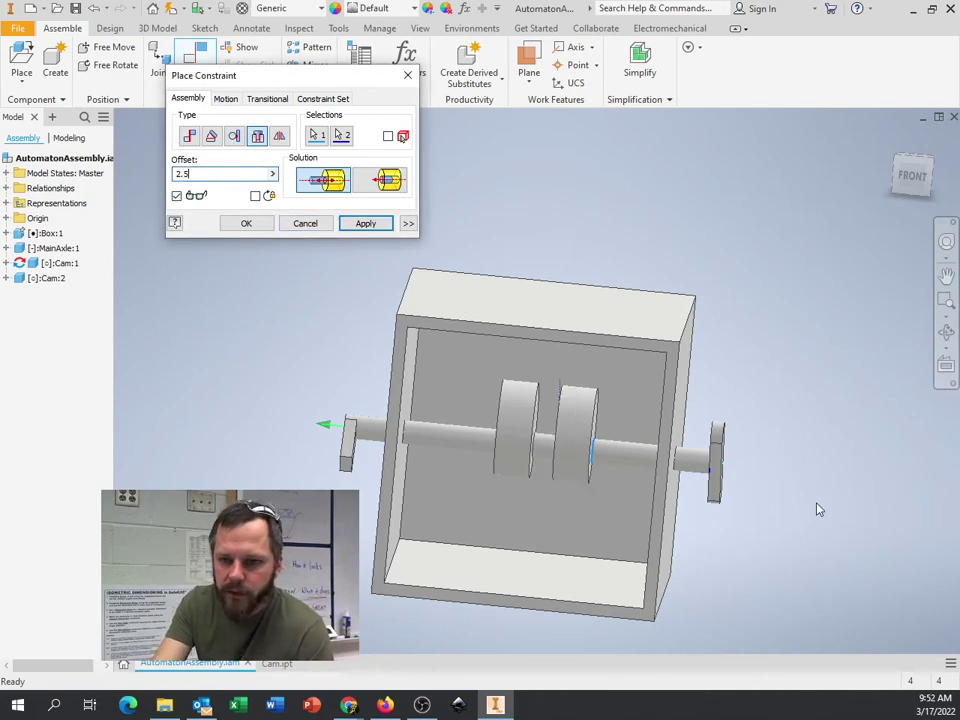
click(360, 222)
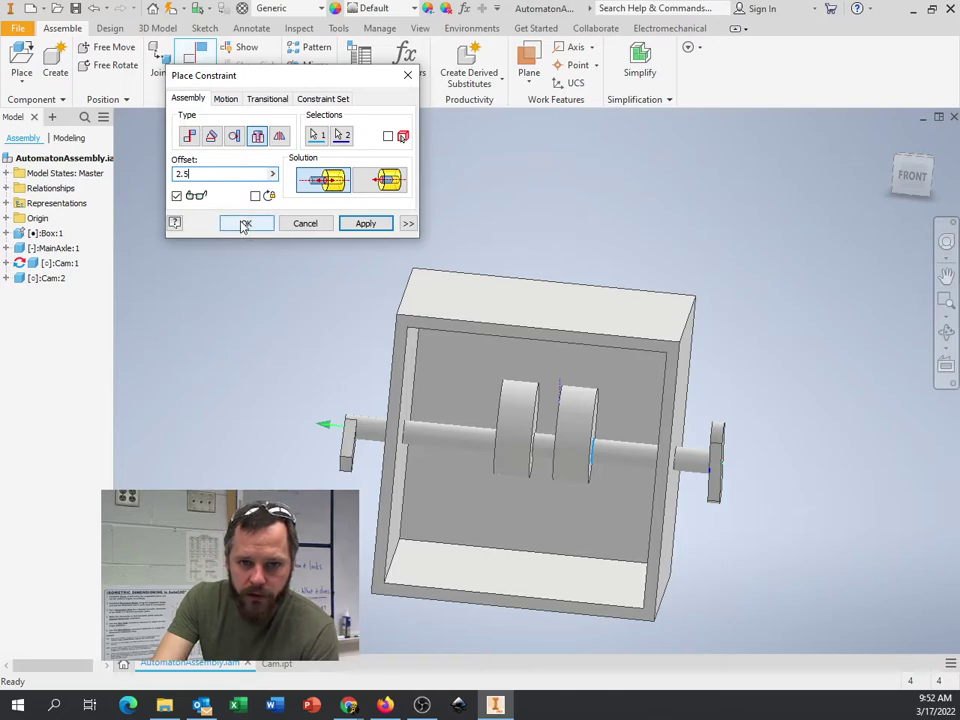
click(367, 223)
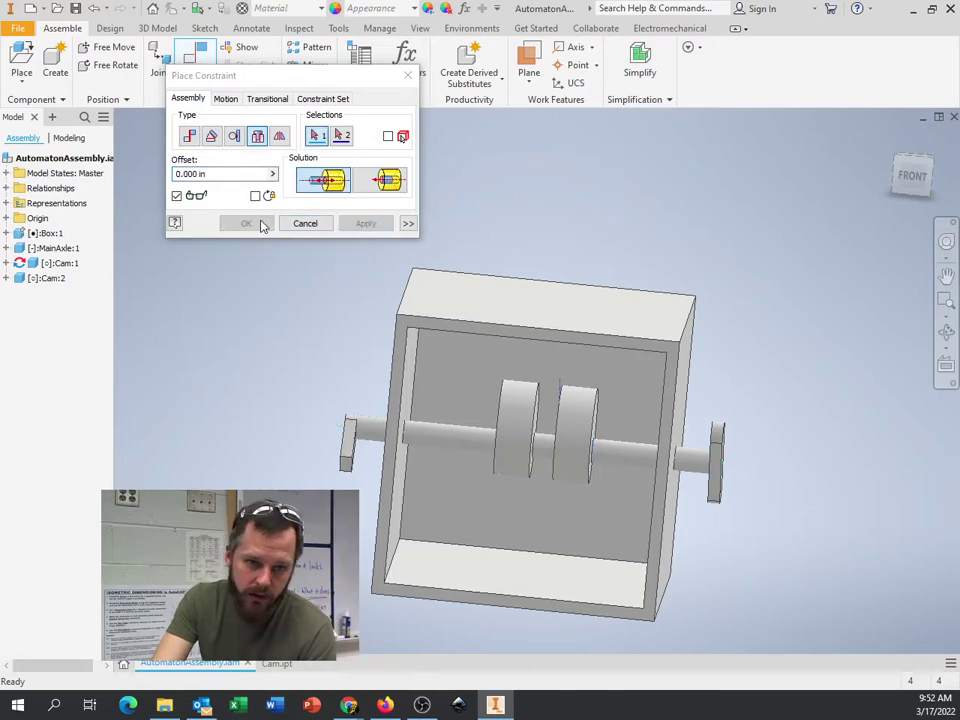
Step: Try an offset of 3.5 in for the second cam's insert constraint
click(407, 75)
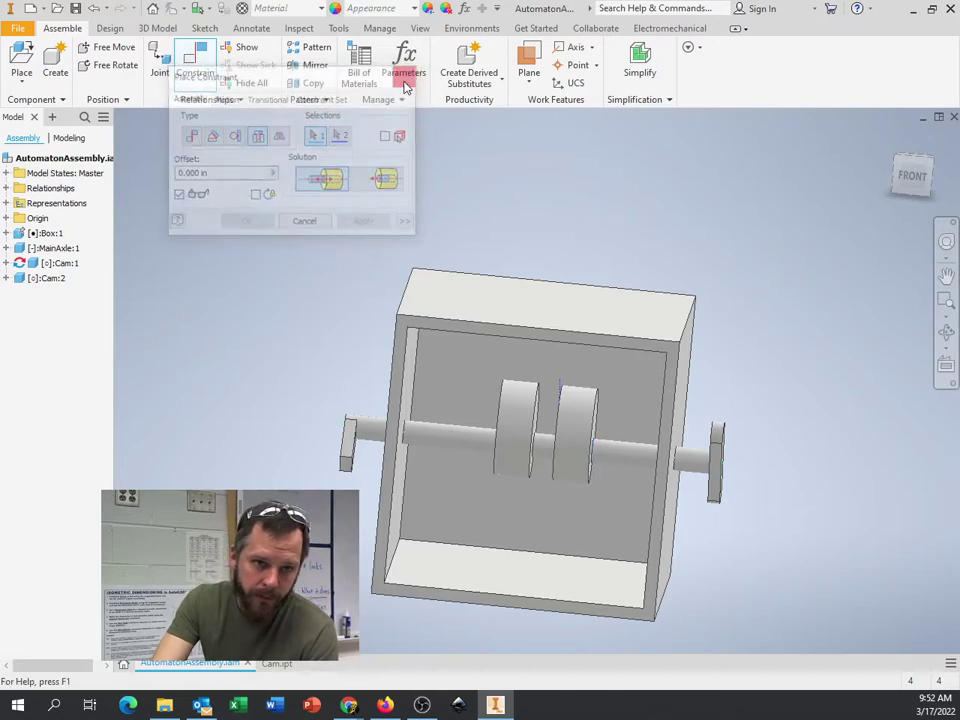
click(7, 279)
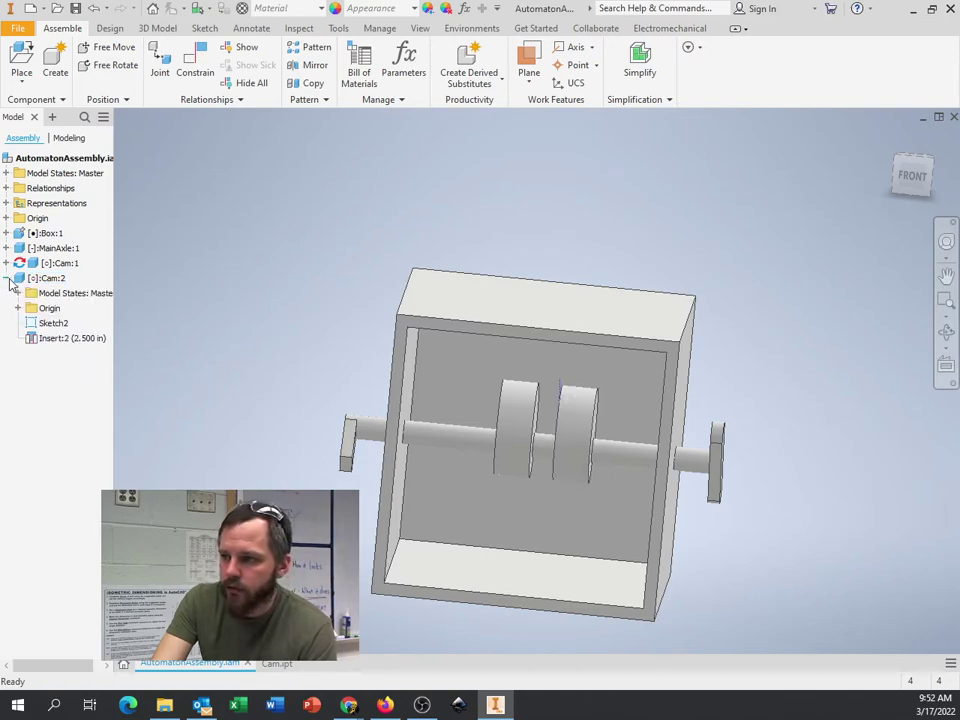
double_click(81, 340)
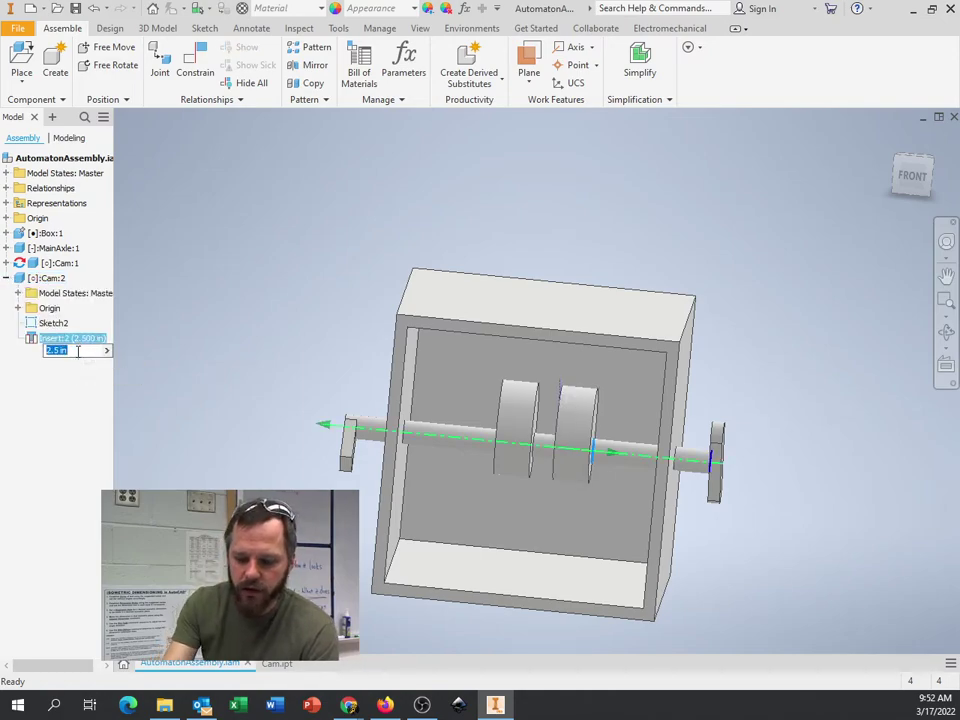
text(3.5)
key(Return)
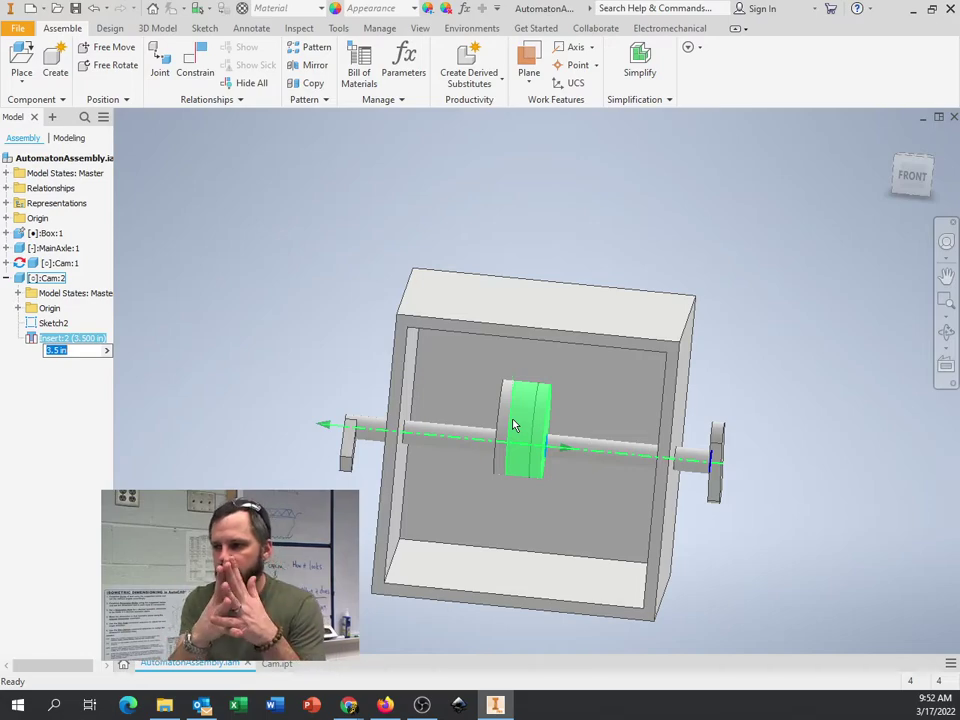
key(Return)
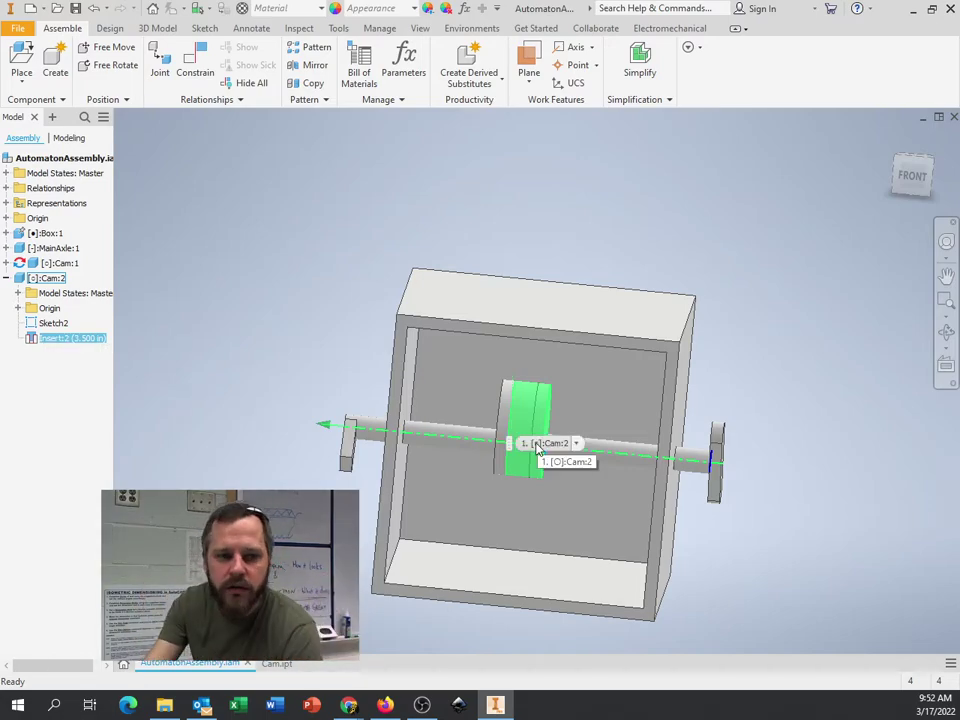
Step: Set the second cam's insert constraint offset back to 2.5 in
click(86, 340)
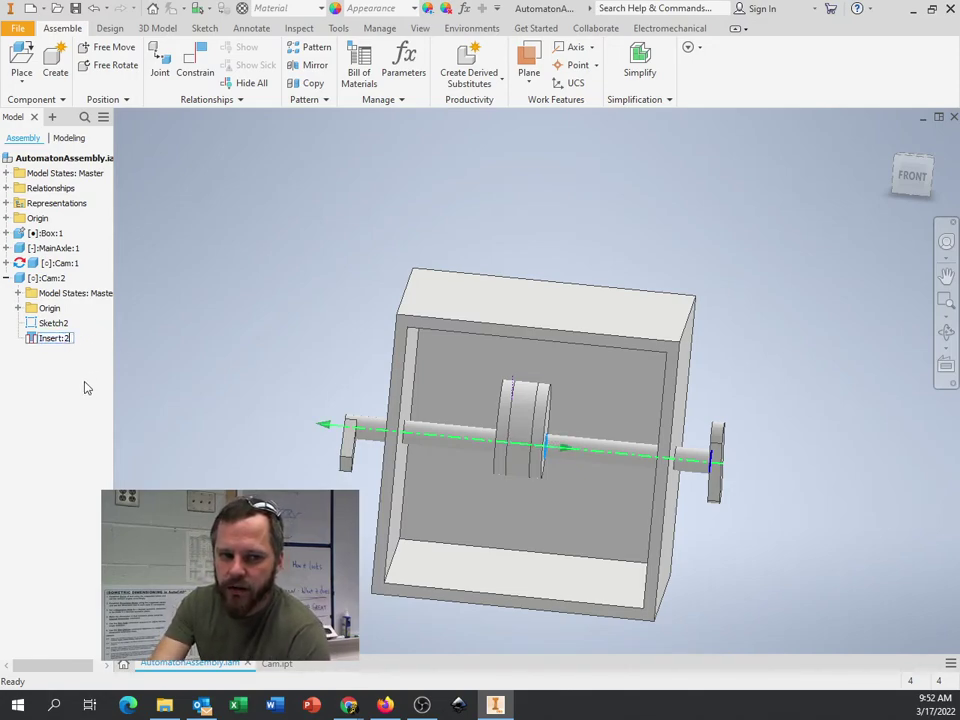
double_click(56, 337)
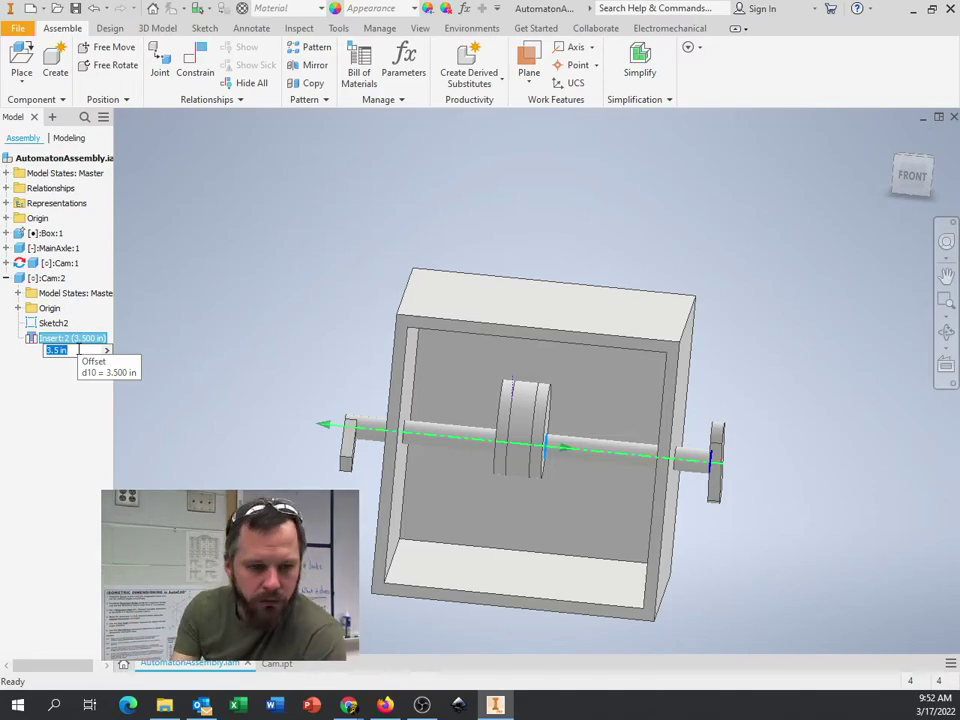
text(2.5)
key(Return)
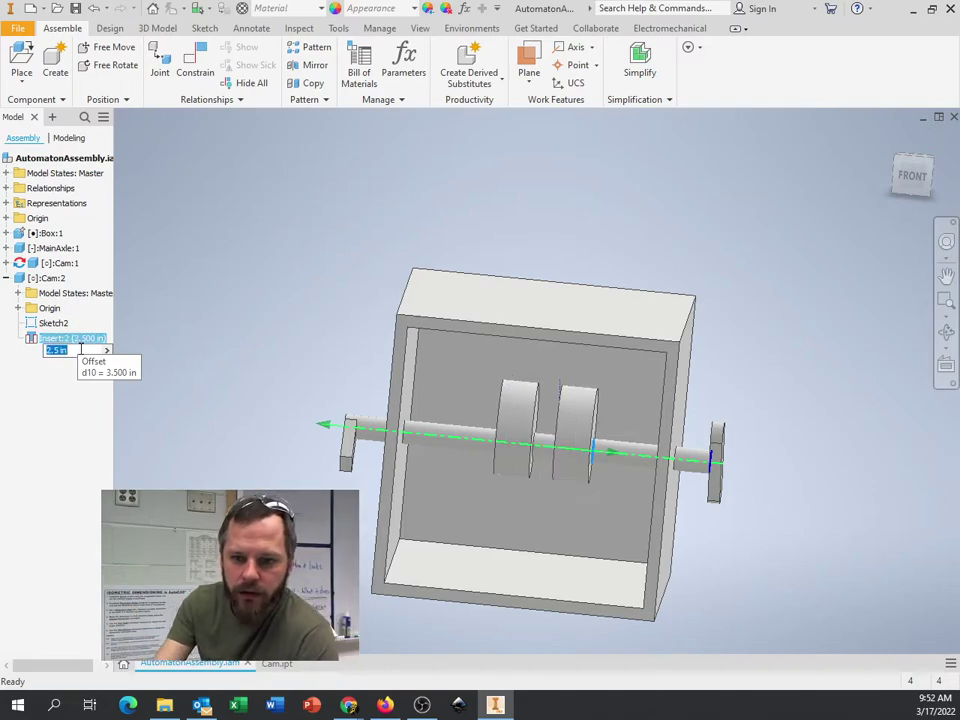
click(276, 272)
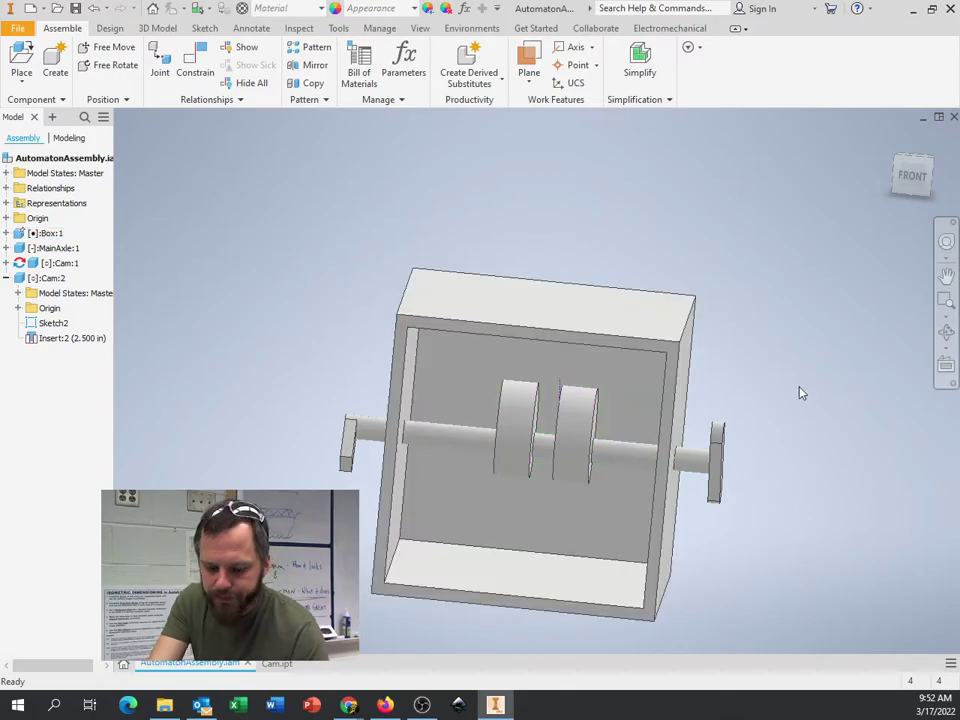
Step: Rotate the two cams and the crank by hand to check which parts turn together on the axle
shift+middle_drag(800, 393, 634, 403)
click(537, 428)
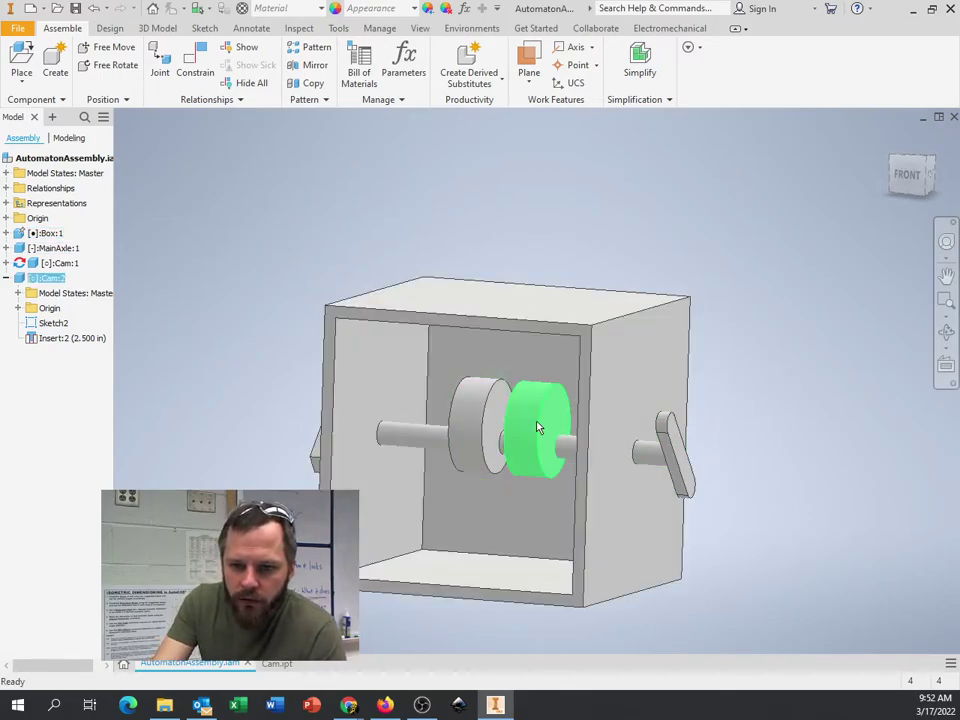
drag(537, 428, 565, 477)
mouse_move(664, 439)
mouse_down()
mouse_move(720, 424)
mouse_move(690, 446)
mouse_move(653, 440)
mouse_up()
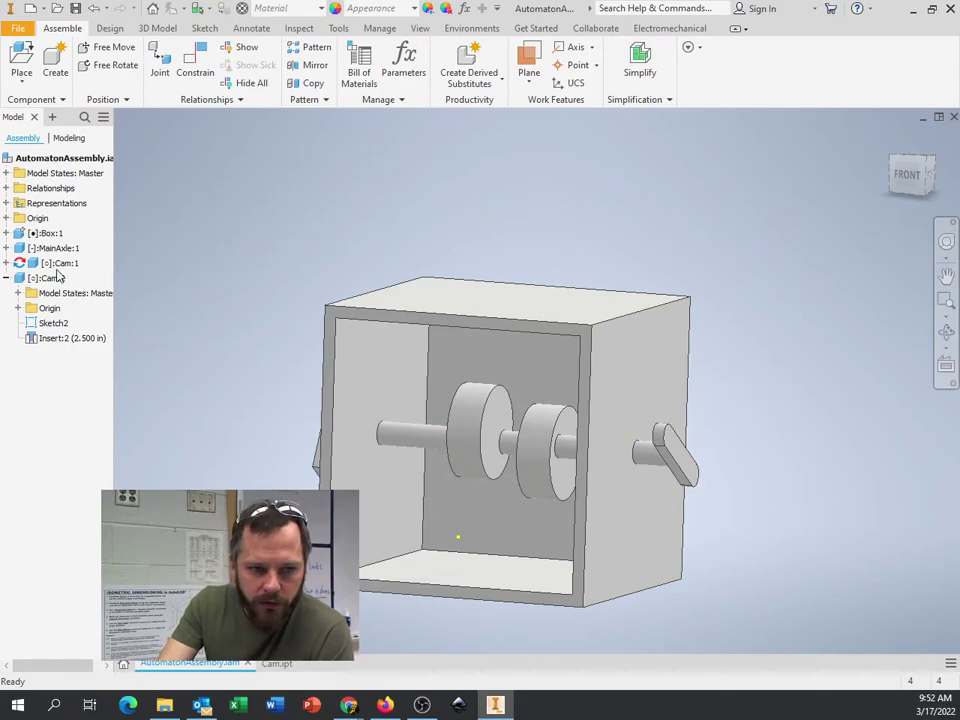
drag(466, 440, 499, 476)
mouse_move(748, 516)
shift+middle_down()
mouse_move(769, 516)
mouse_move(756, 520)
shift+middle_up()
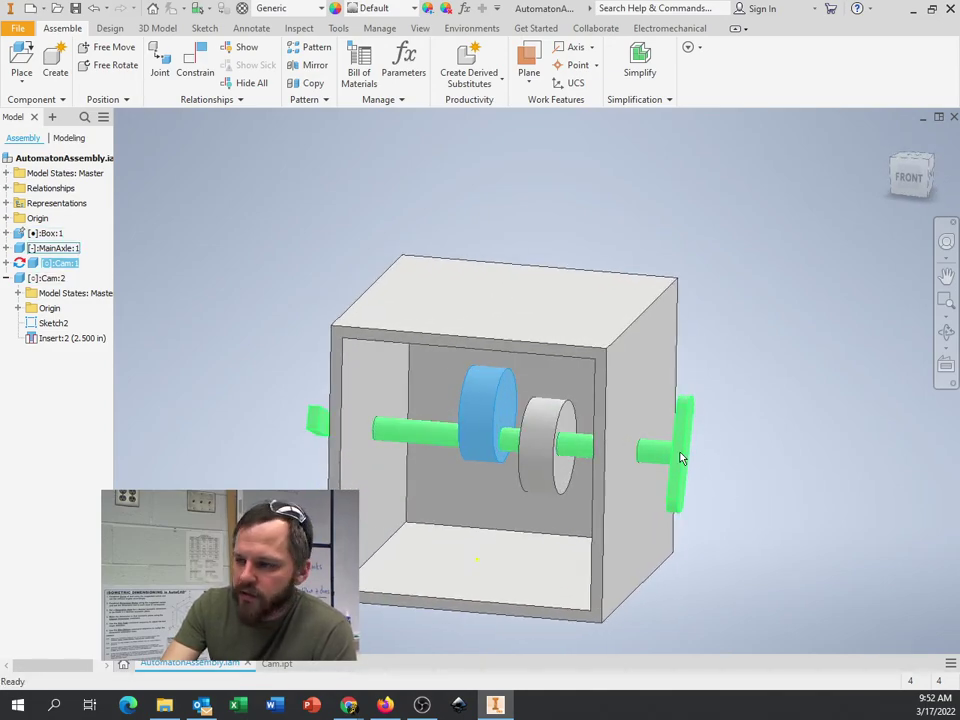
drag(531, 439, 490, 421)
click(488, 420)
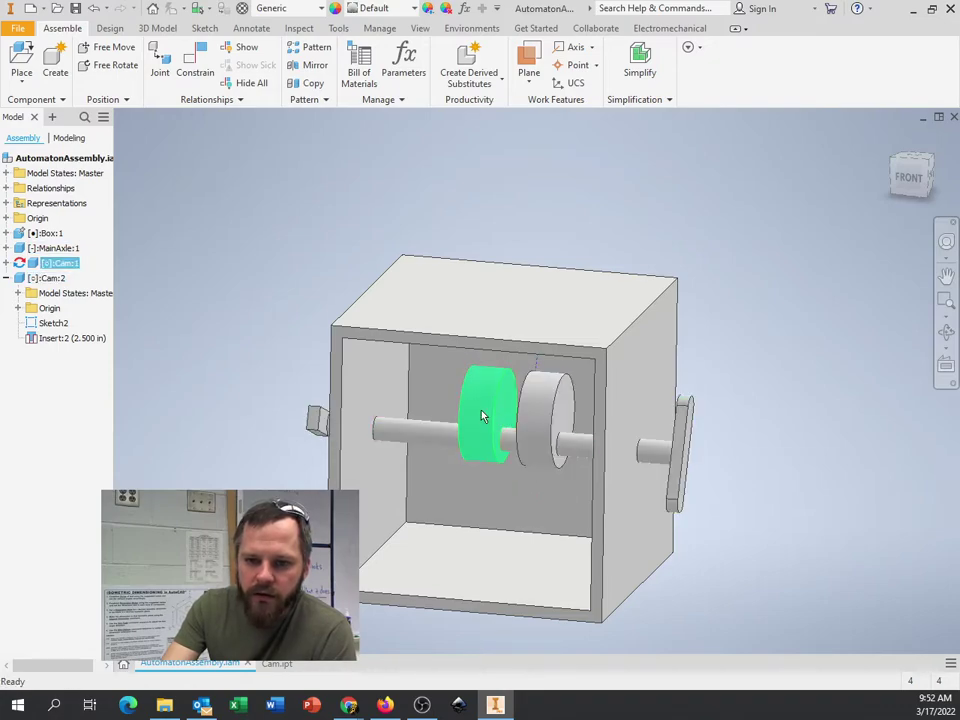
drag(540, 418, 536, 476)
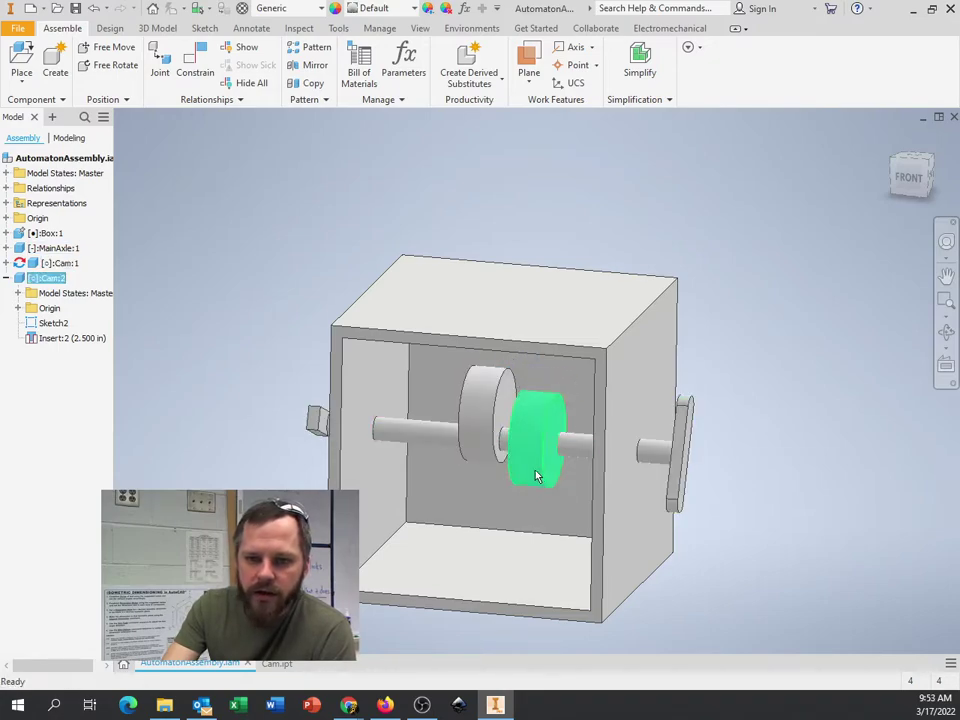
Step: Expand the first cam's contents and turn on the visibility of its Sketch2
click(489, 400)
click(6, 263)
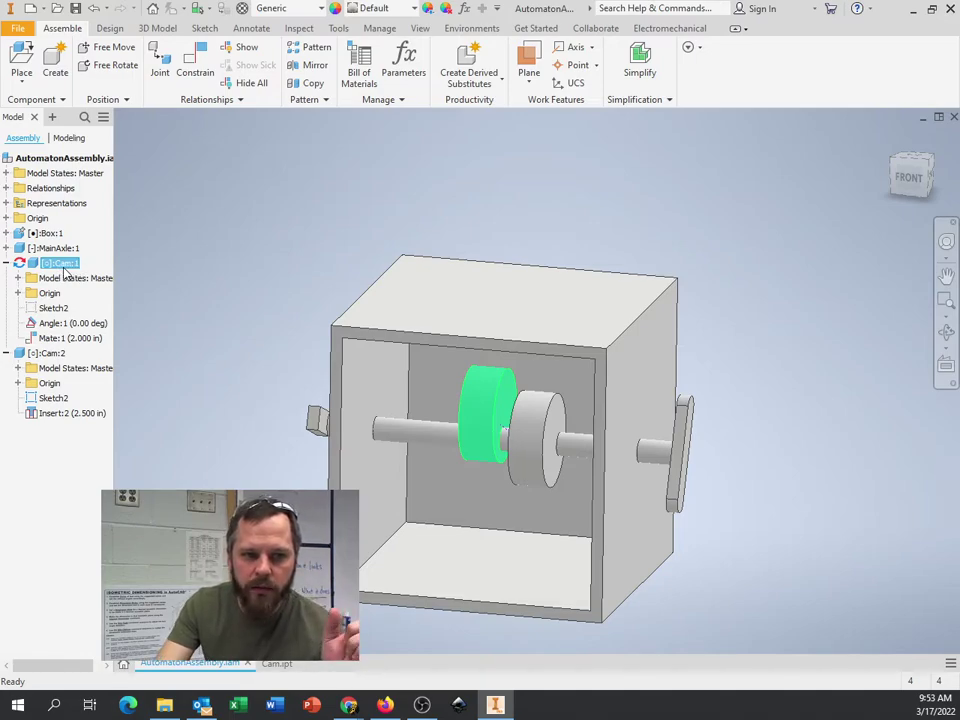
click(48, 355)
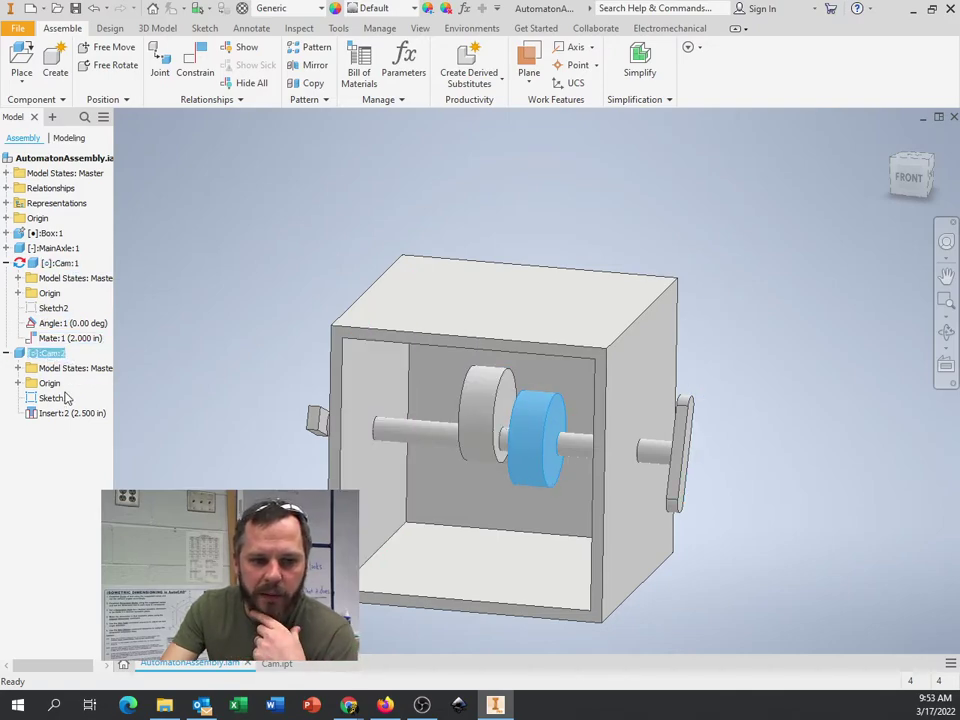
right_click(57, 312)
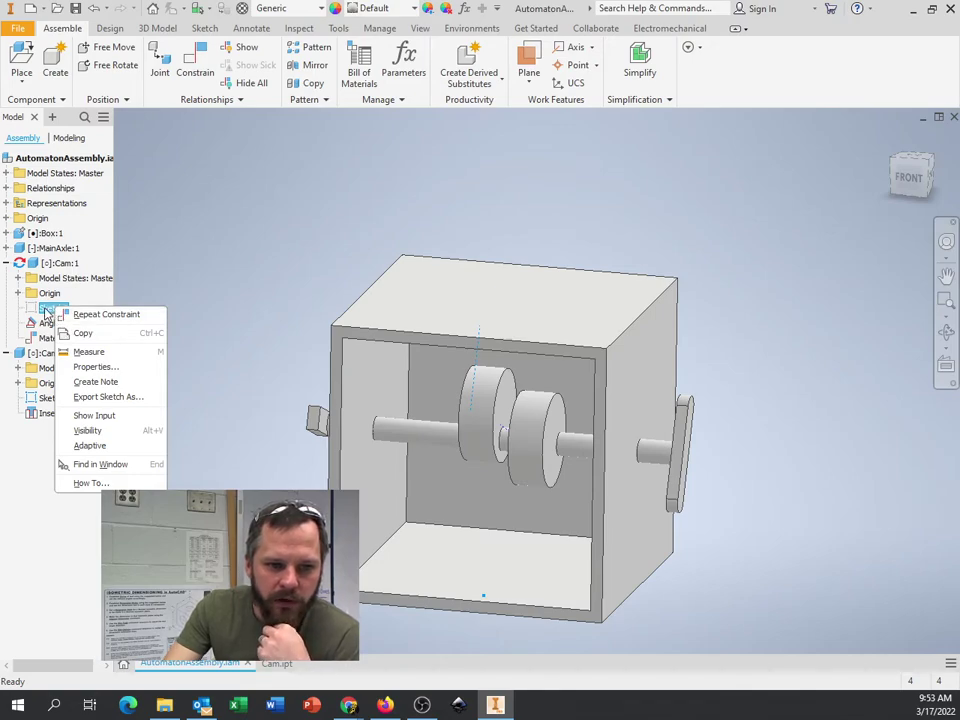
click(106, 431)
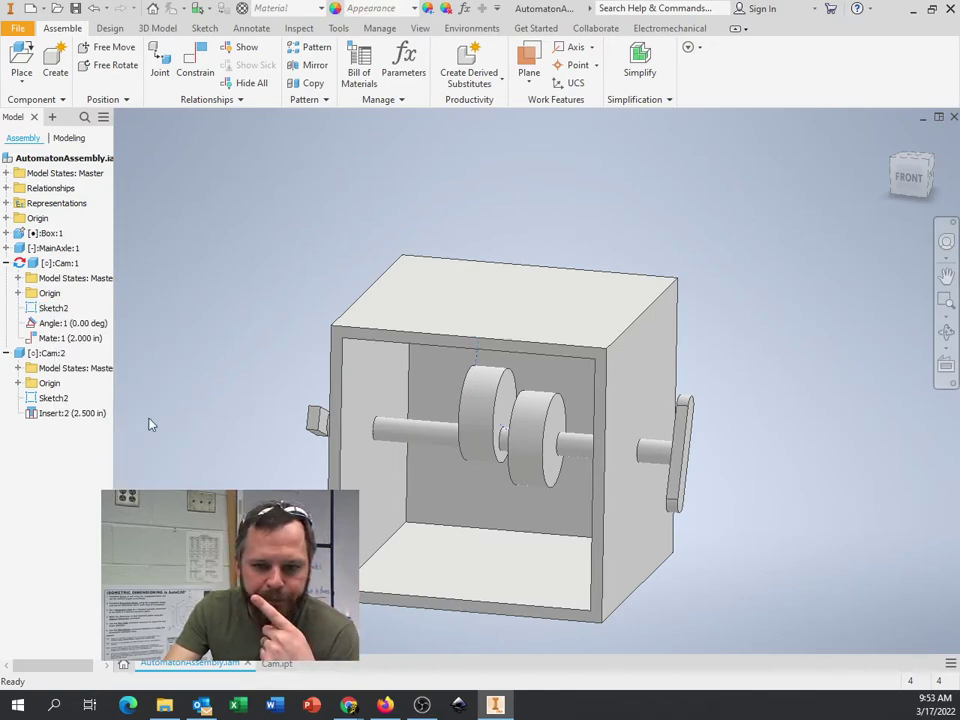
Step: Rotate the second cam on the axle so its sketch line is exposed beside the first cam's line
click(527, 441)
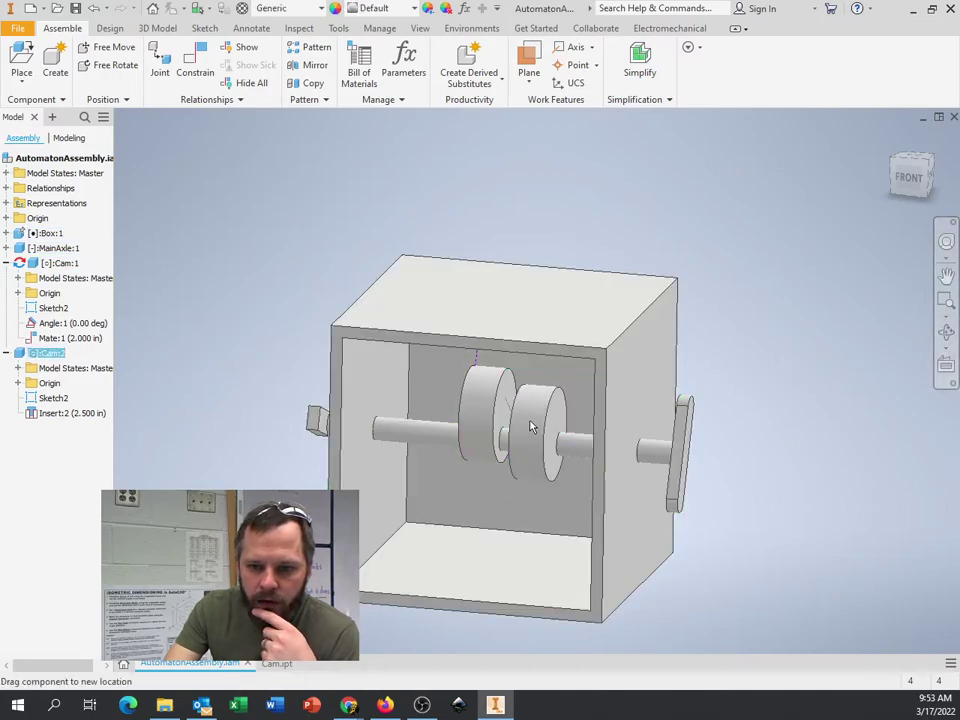
scroll(508, 389, down, 3)
middle_drag(508, 389, 529, 410)
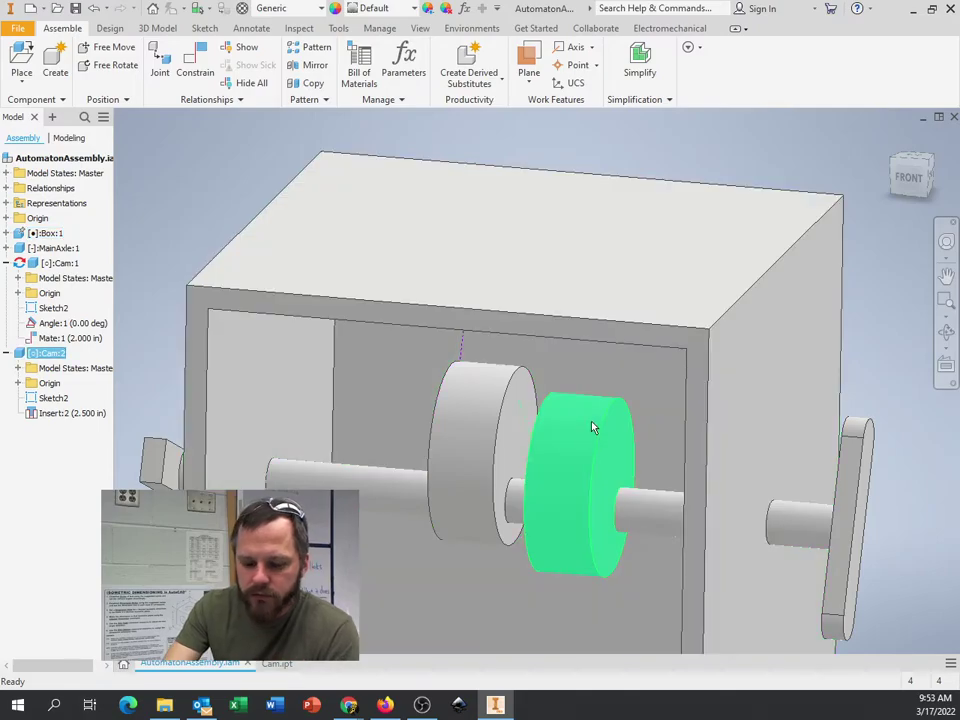
shift+middle_drag(591, 428, 650, 418)
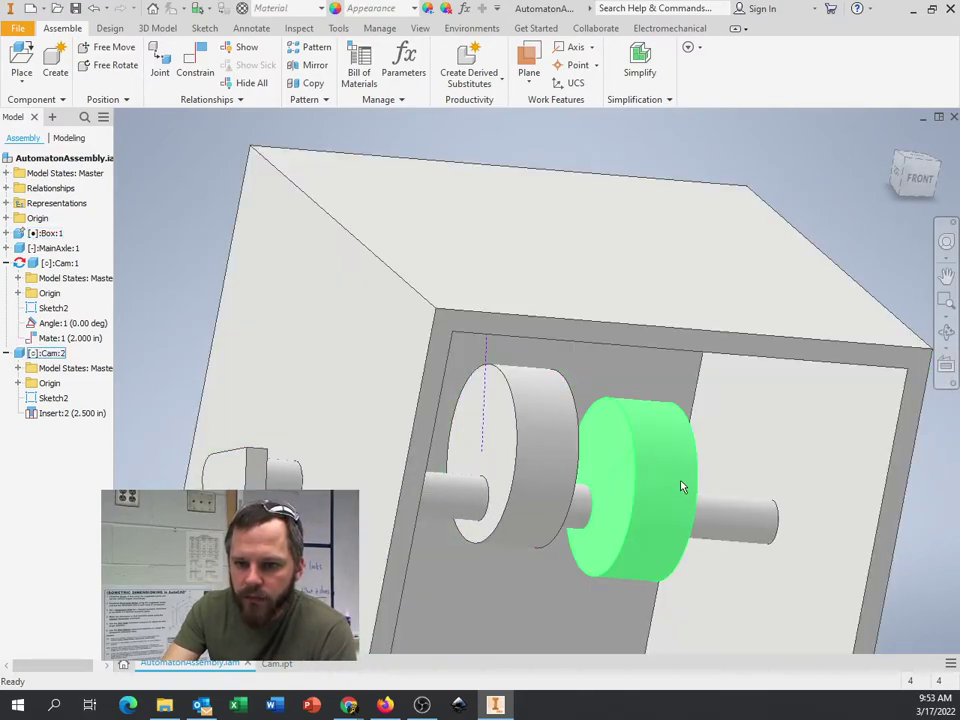
drag(681, 486, 672, 450)
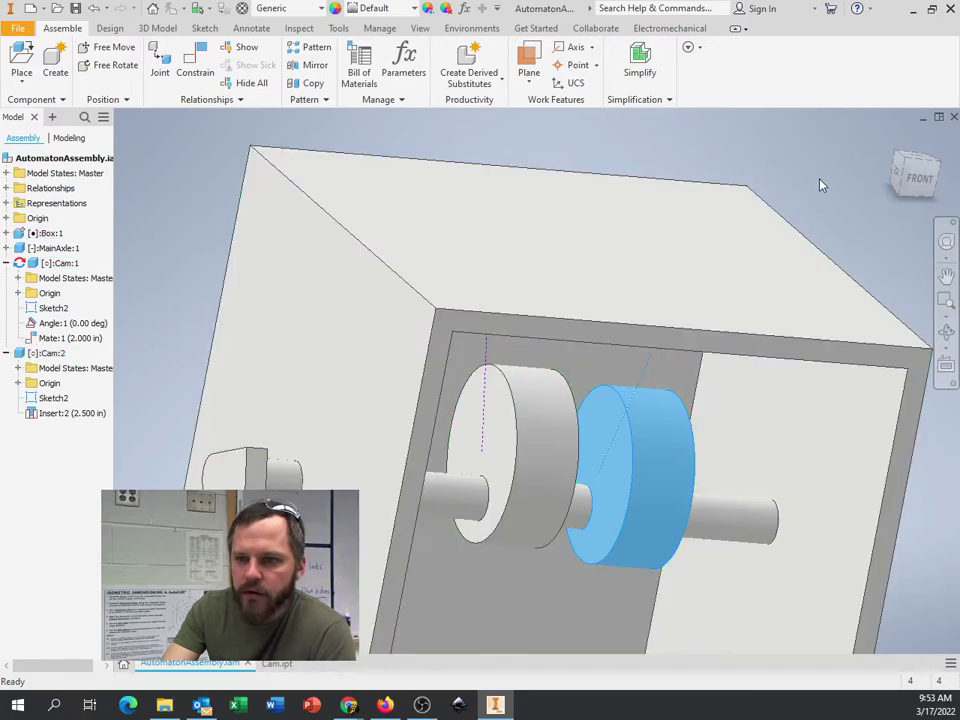
click(821, 184)
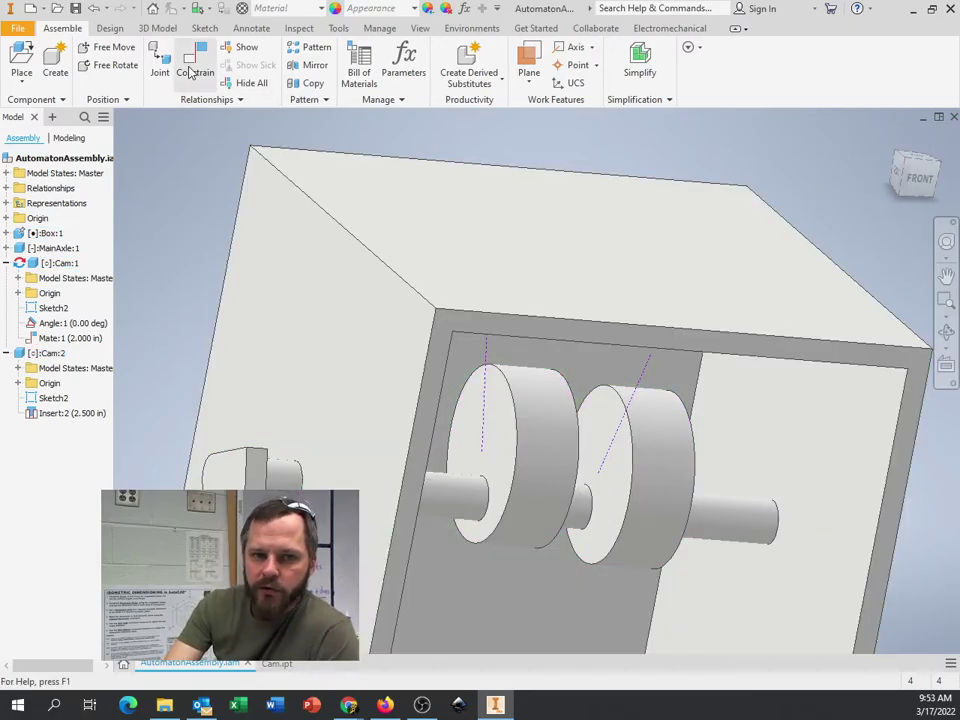
Step: Constrain the two cams' sketch lines with a directed angle of 90 degrees and end the constraint command
click(191, 72)
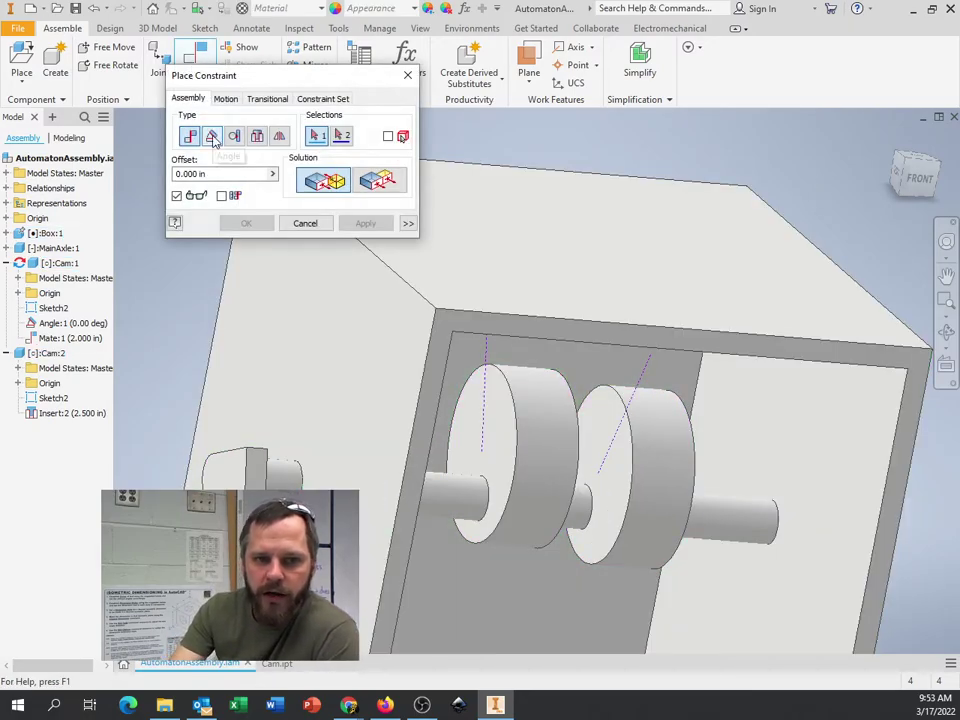
click(212, 137)
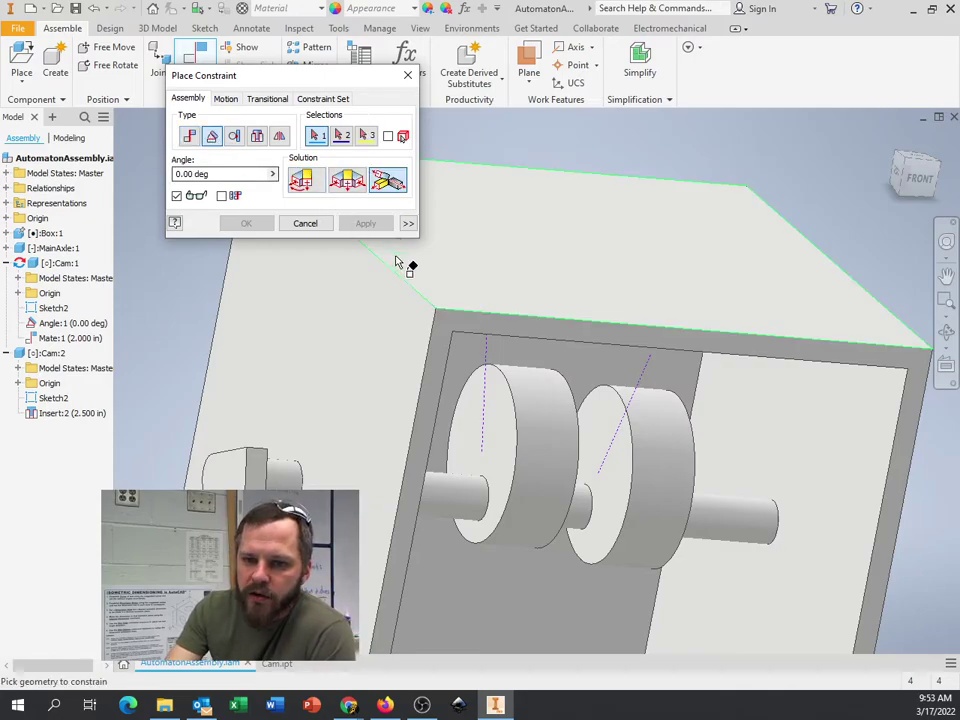
click(496, 363)
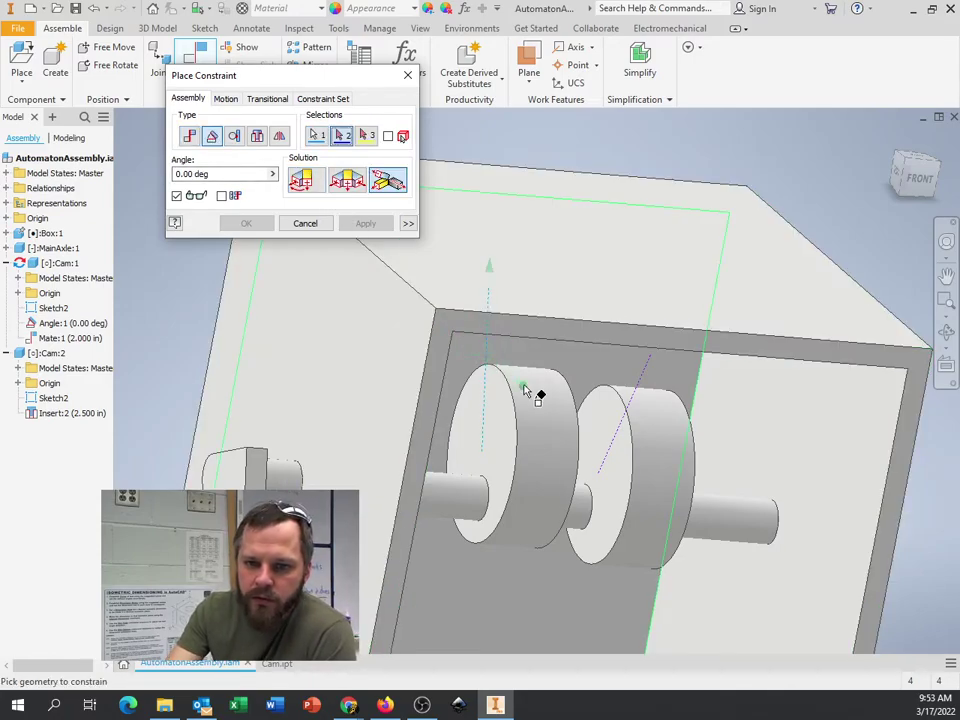
click(645, 386)
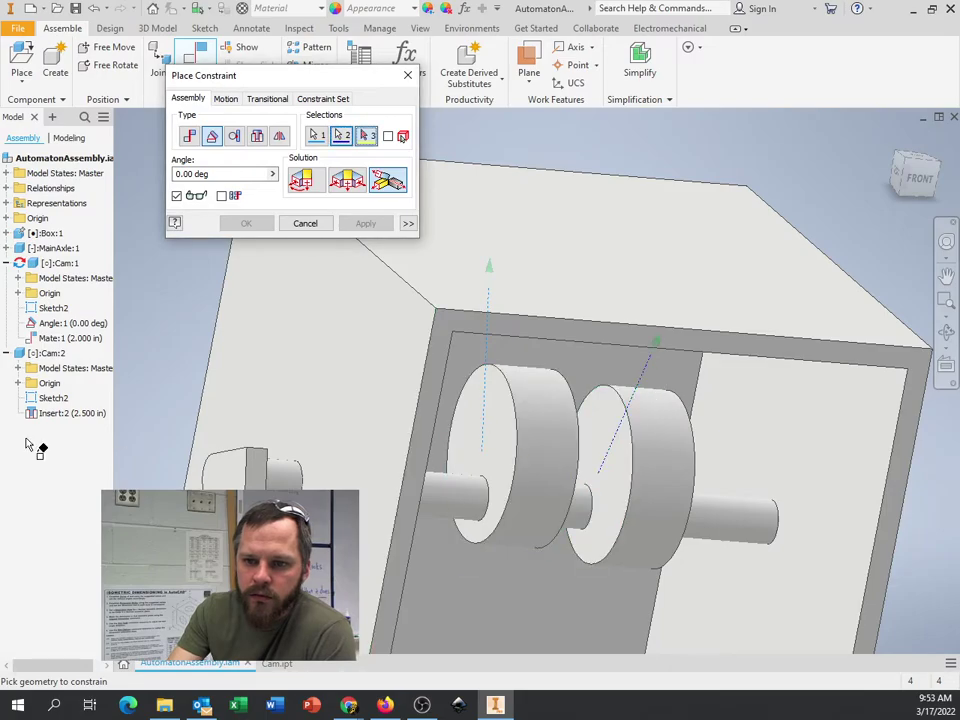
click(306, 182)
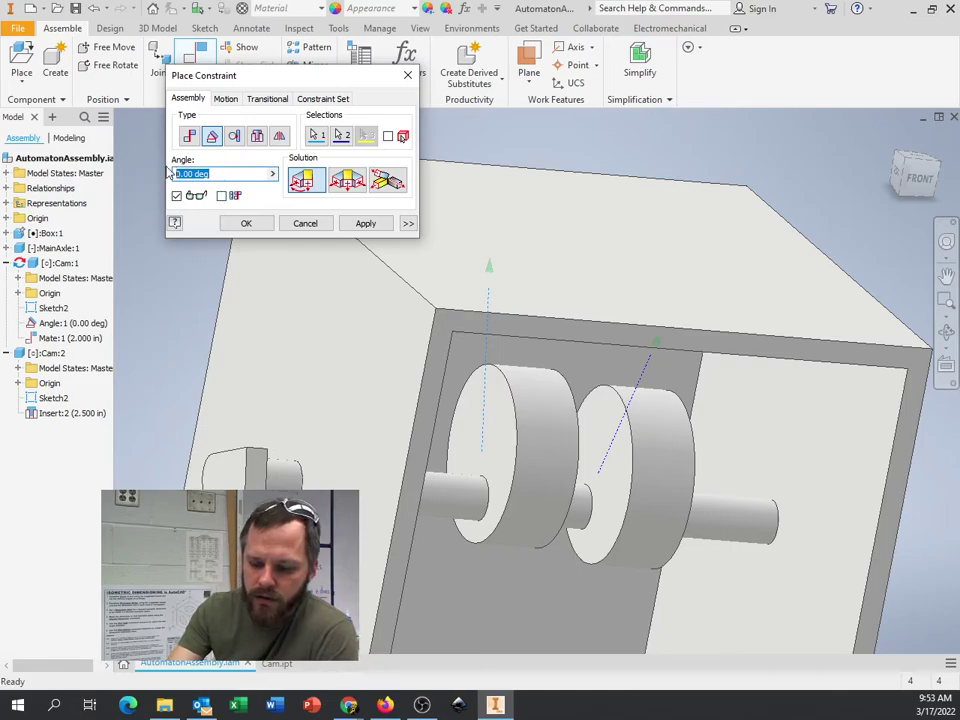
click(366, 224)
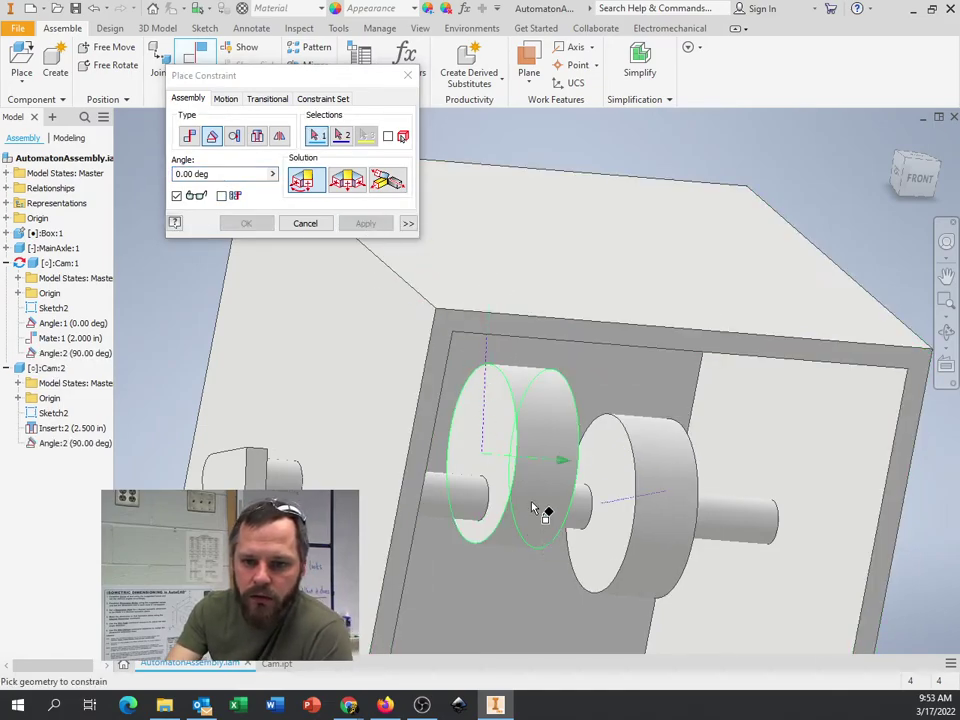
click(500, 430)
click(287, 227)
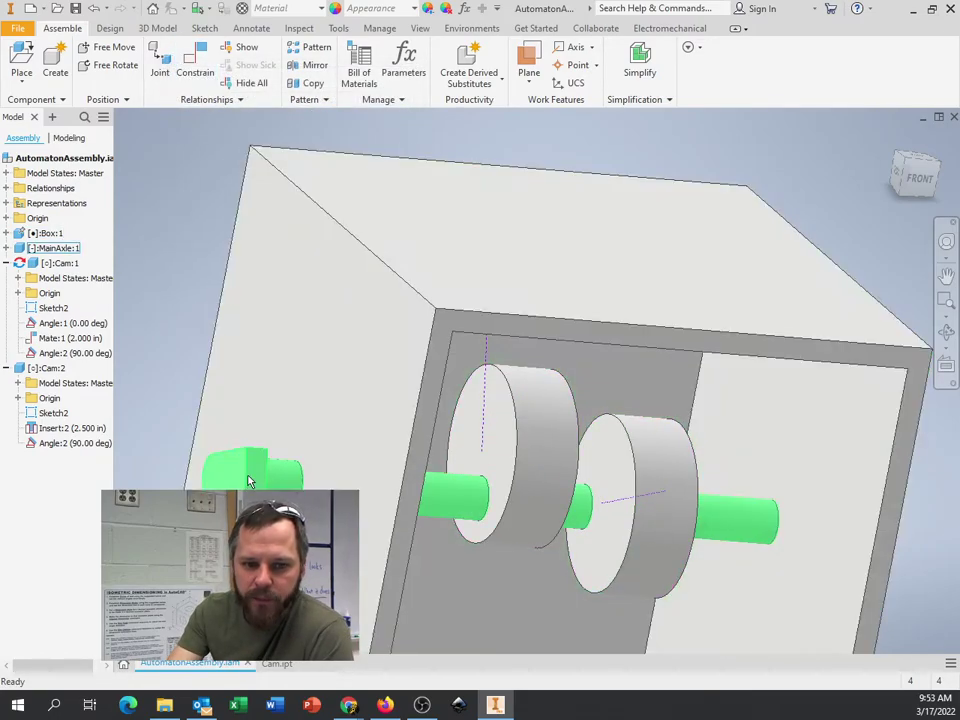
Step: Turn the crank to test the linked cams, set the angle constraint between them to 0 degrees, and turn the crank again
drag(225, 468, 230, 367)
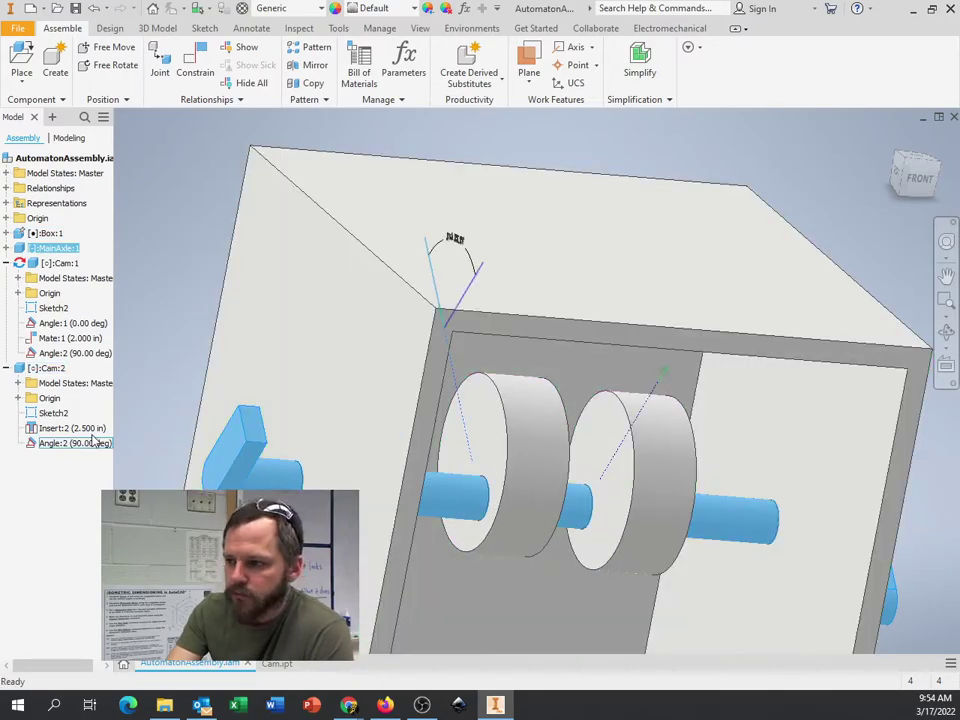
click(90, 446)
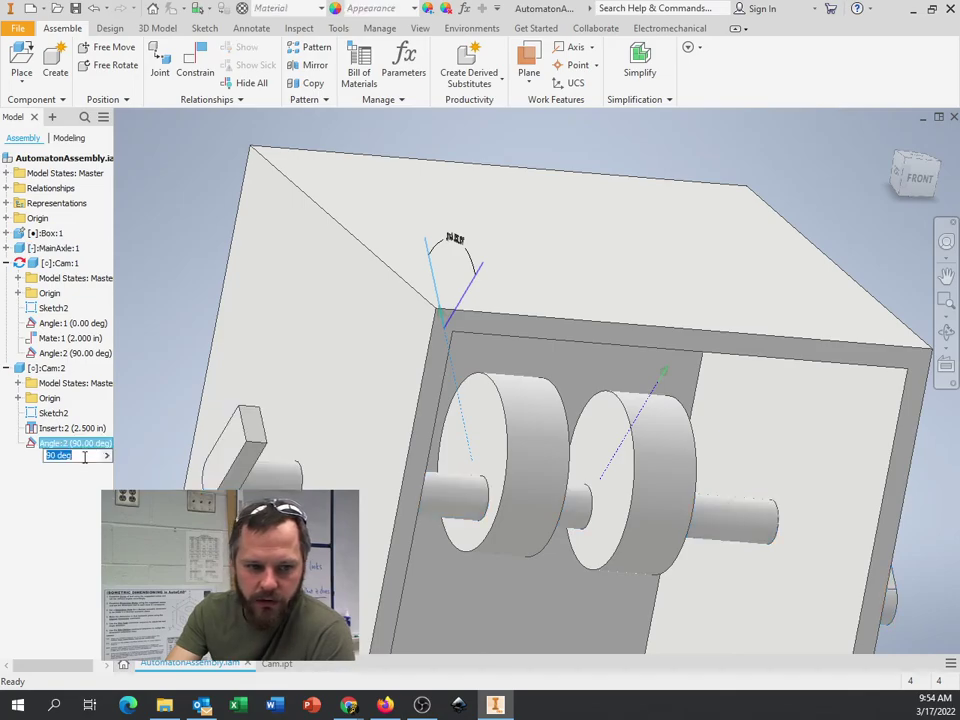
text(0)
key(Return)
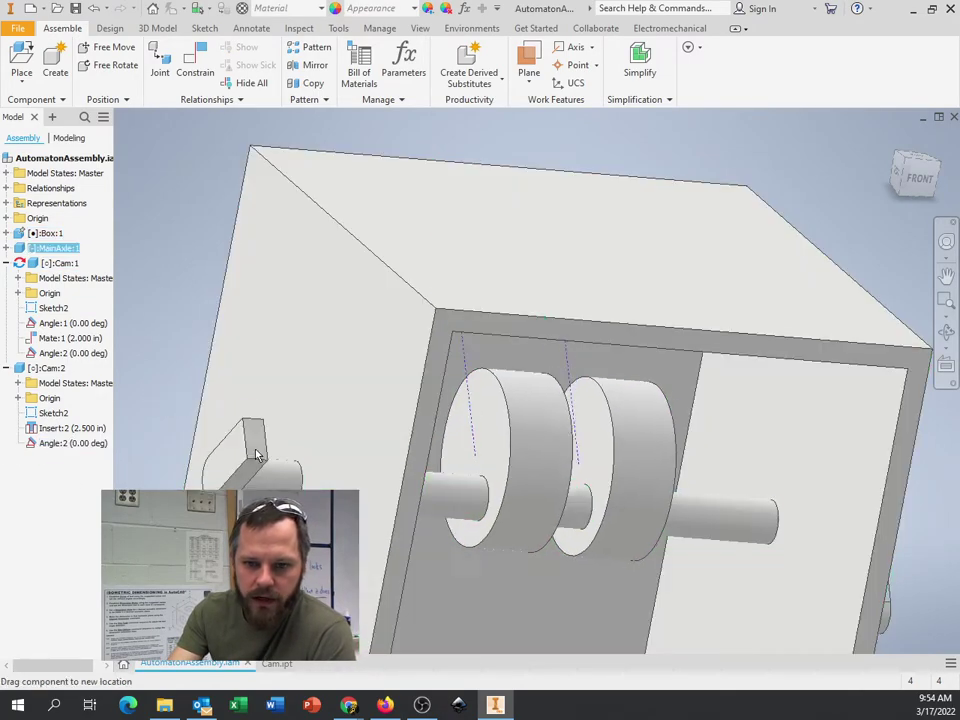
mouse_move(256, 455)
mouse_down()
mouse_move(262, 470)
mouse_move(272, 422)
mouse_move(262, 445)
mouse_move(255, 430)
mouse_up()
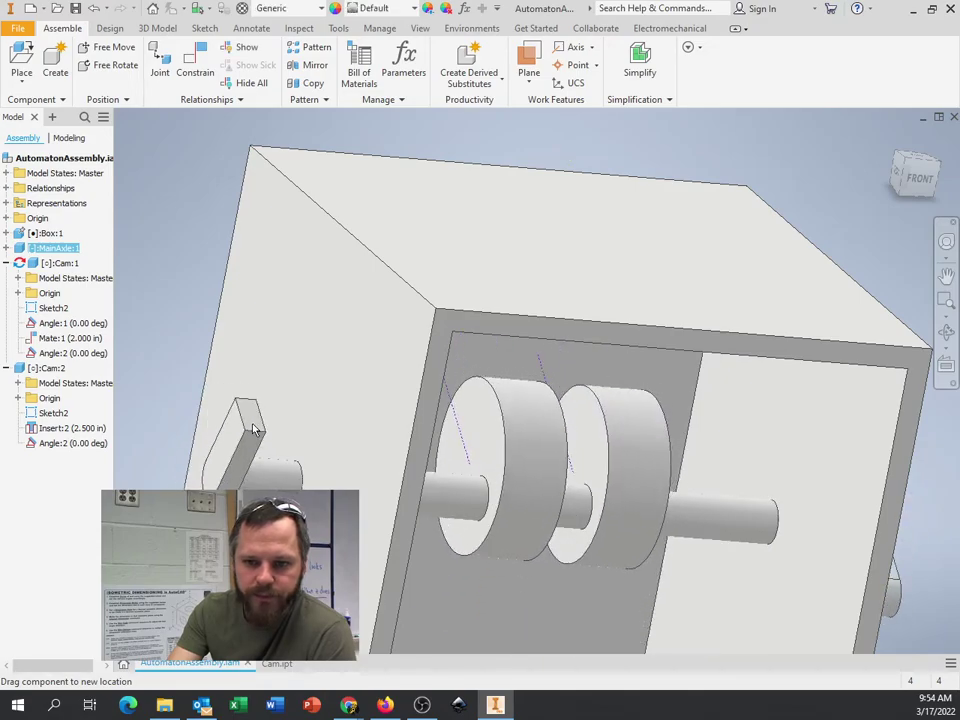
Step: Set the angle constraint between the two cams to 90 degrees and return to the home view of the assembly
double_click(77, 447)
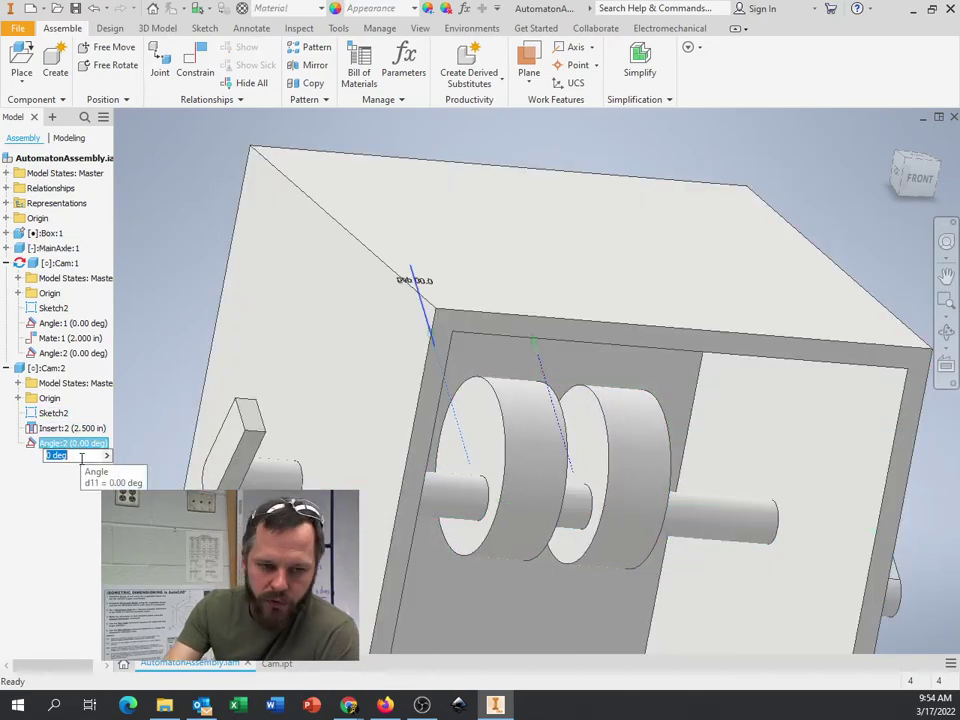
text(90)
key(Return)
key(F6)
shift+middle_drag(857, 349, 771, 336)
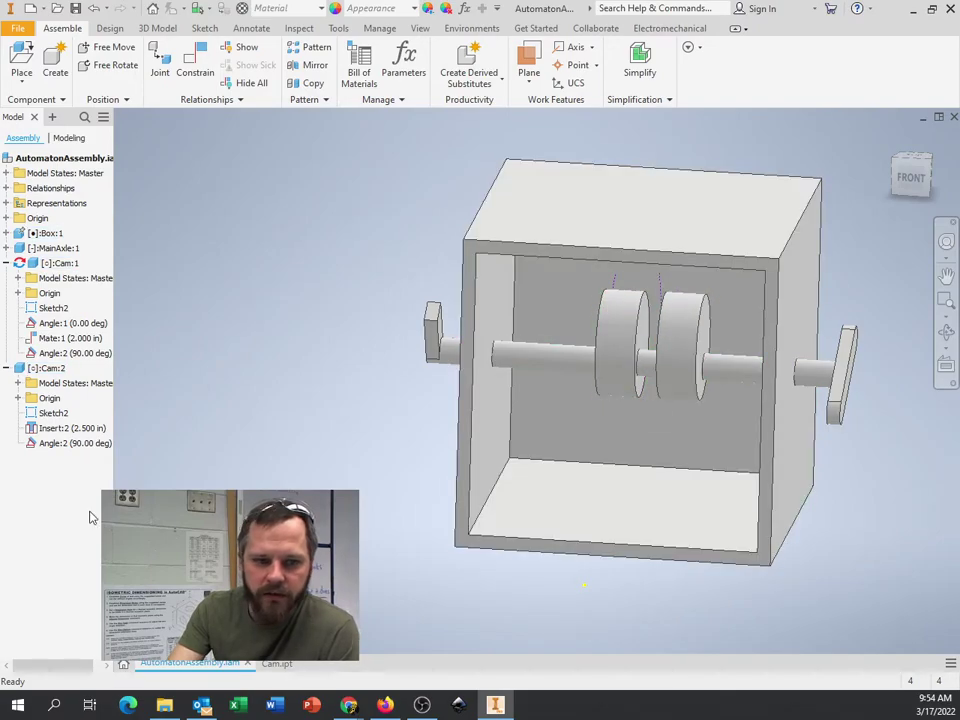
Step: Turn off the visibility of Sketch2 on the second cam and on the first cam
right_click(60, 414)
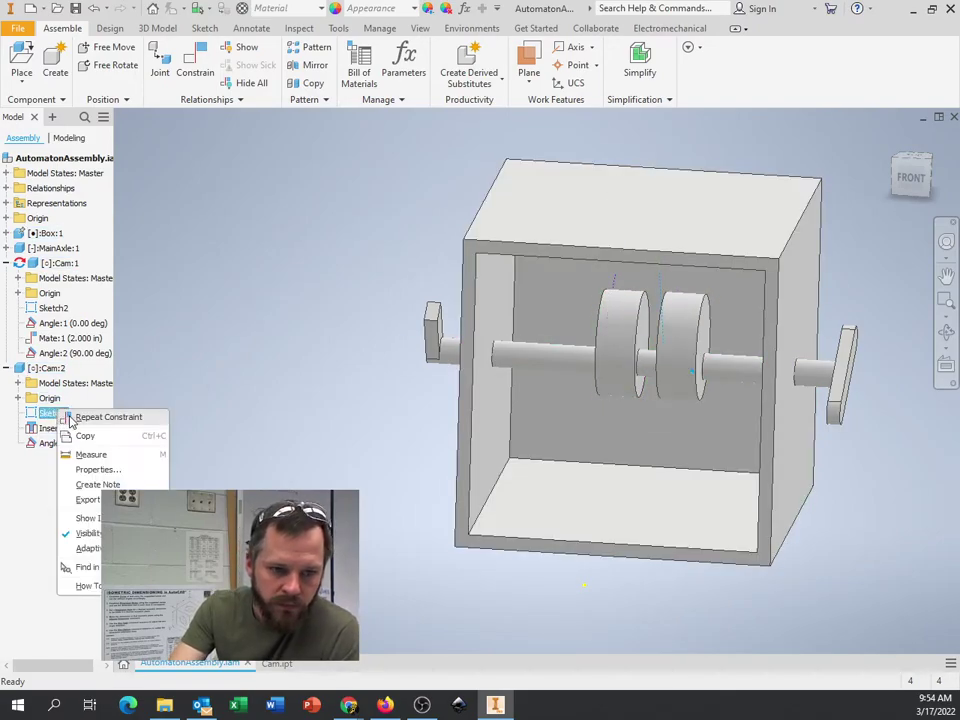
click(51, 534)
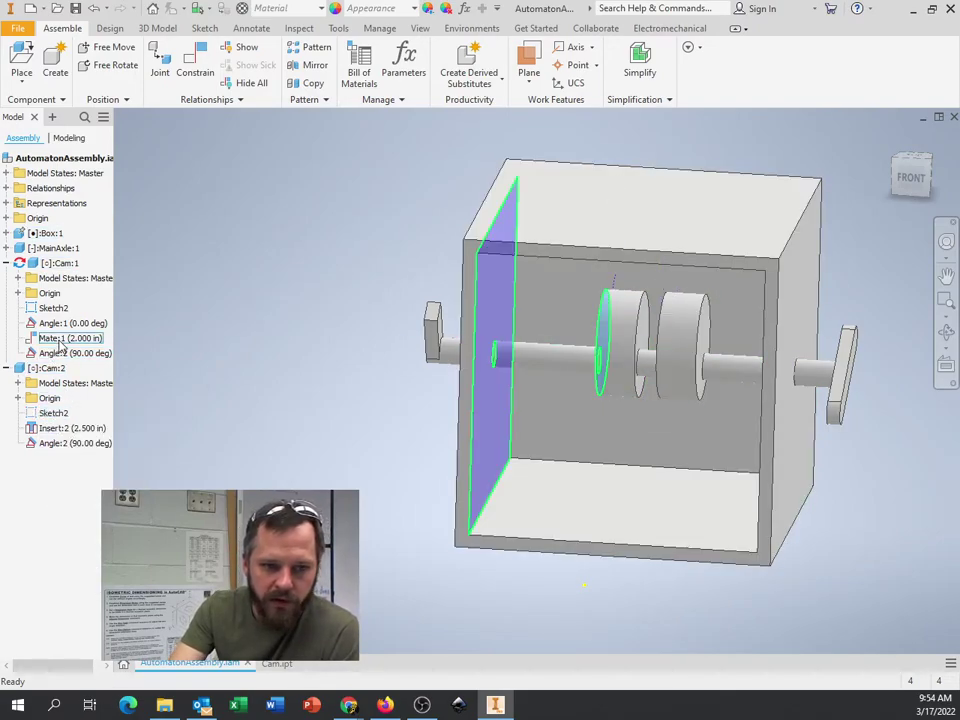
right_click(54, 308)
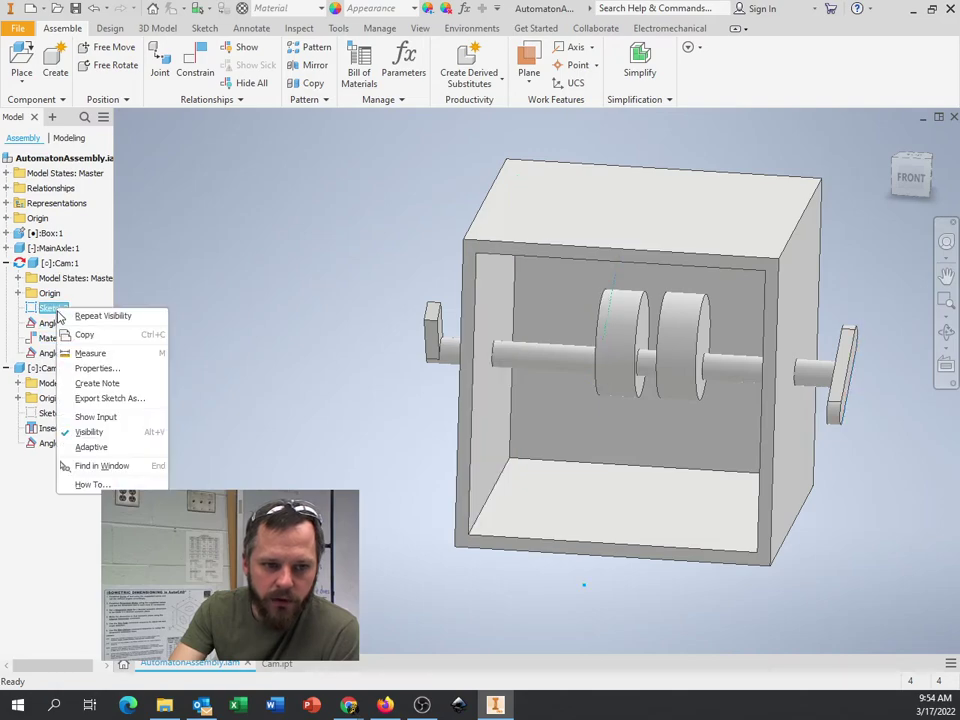
click(101, 434)
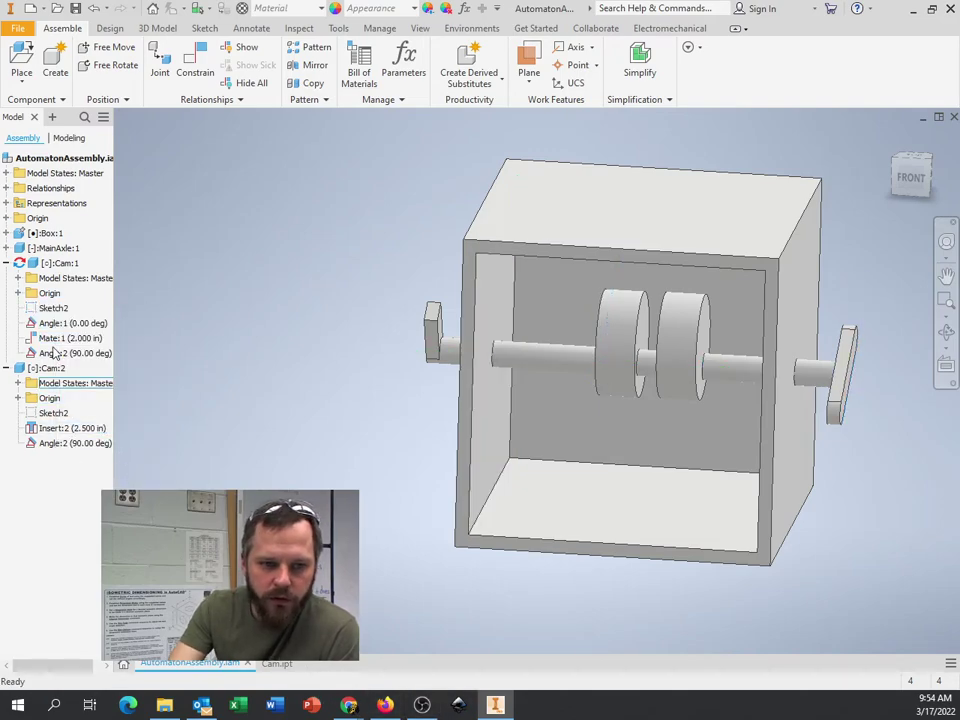
Step: Turn the visibility of Sketch2 back on for both cams
right_click(60, 308)
click(101, 436)
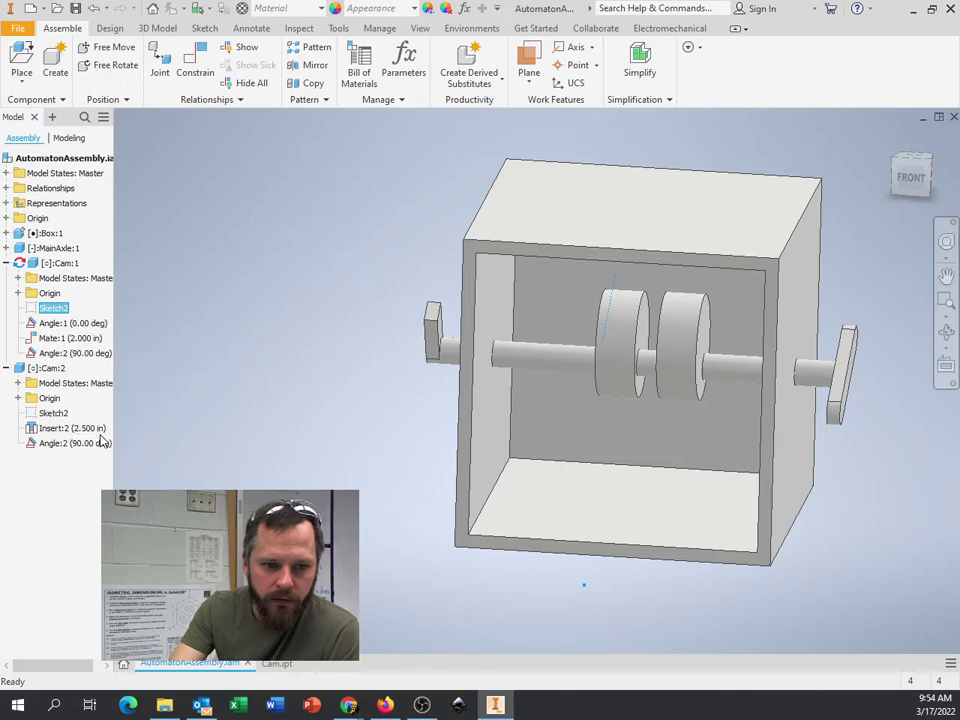
right_click(55, 413)
click(90, 537)
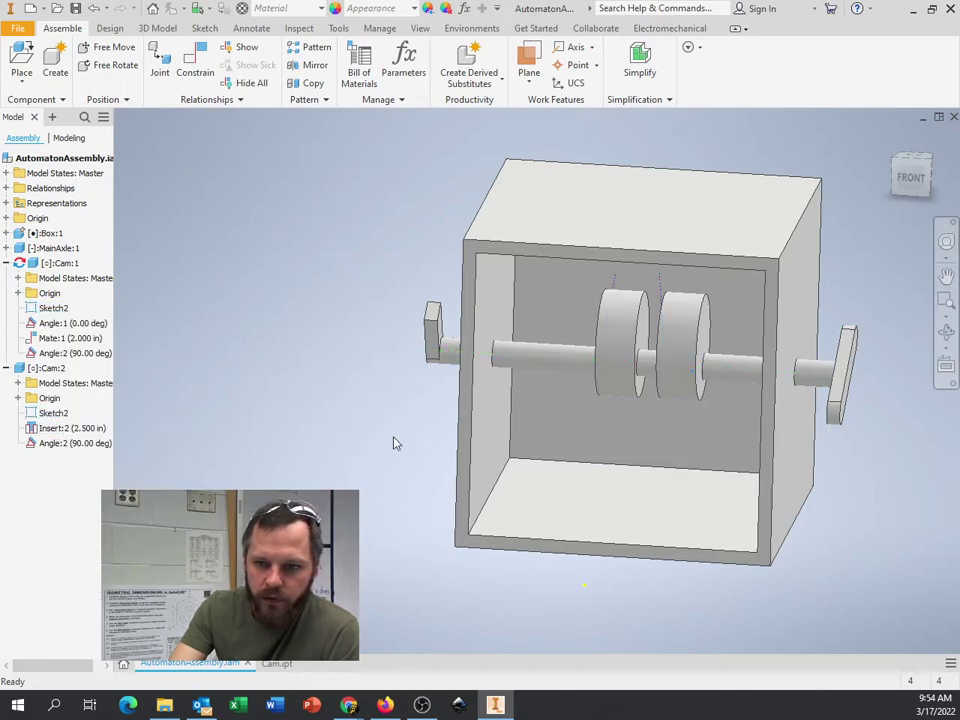
Step: Turn off the visibility of Sketch2 in the Cam.ipt part file and return to the assembly
click(278, 666)
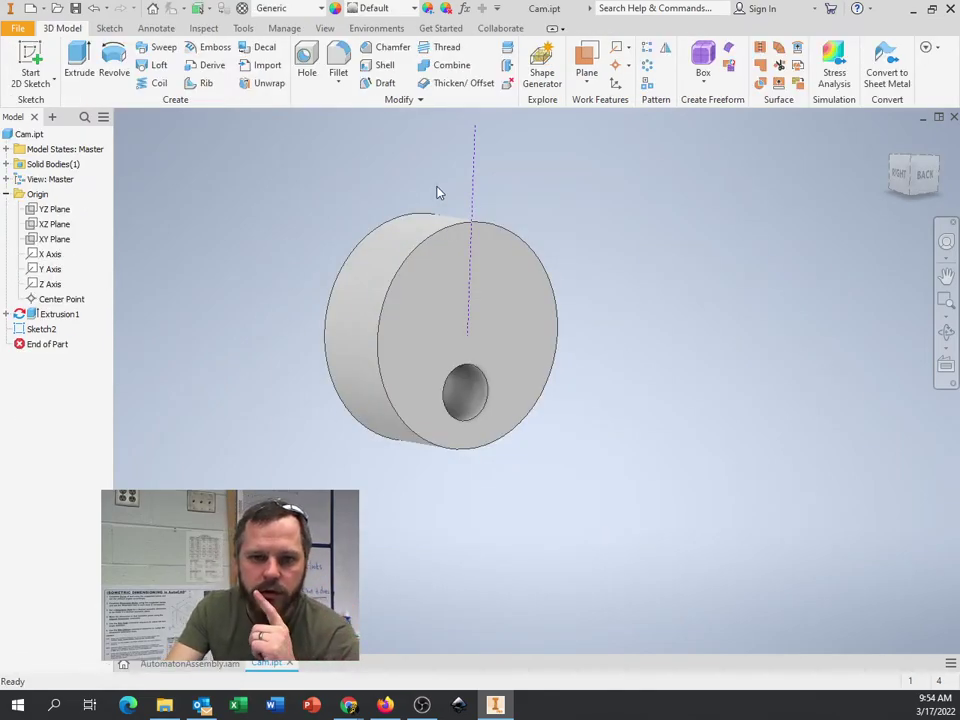
right_click(48, 332)
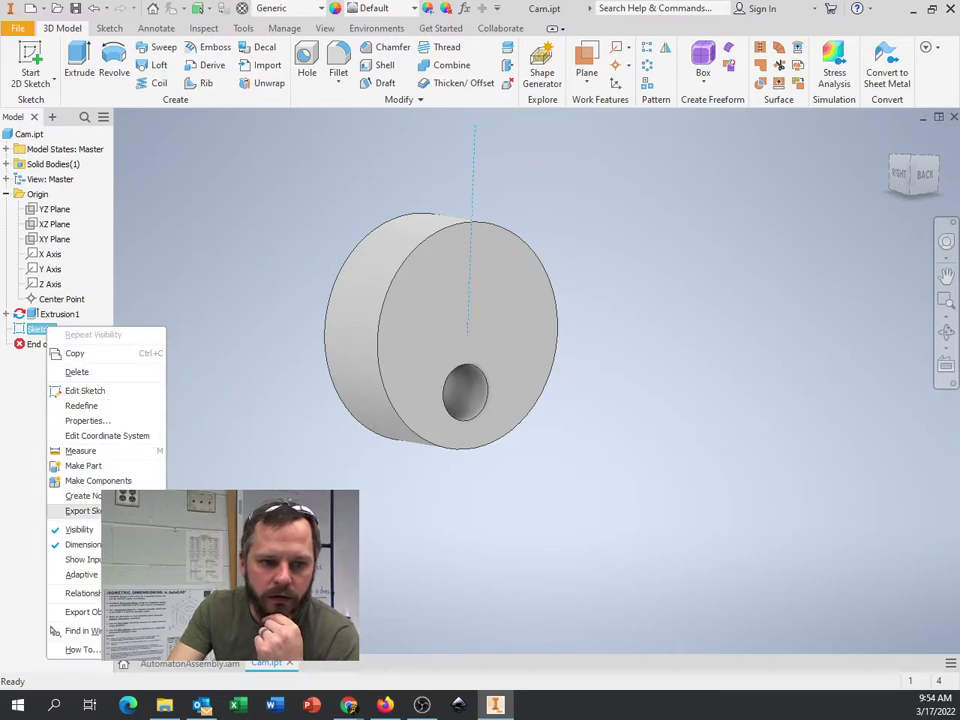
click(79, 529)
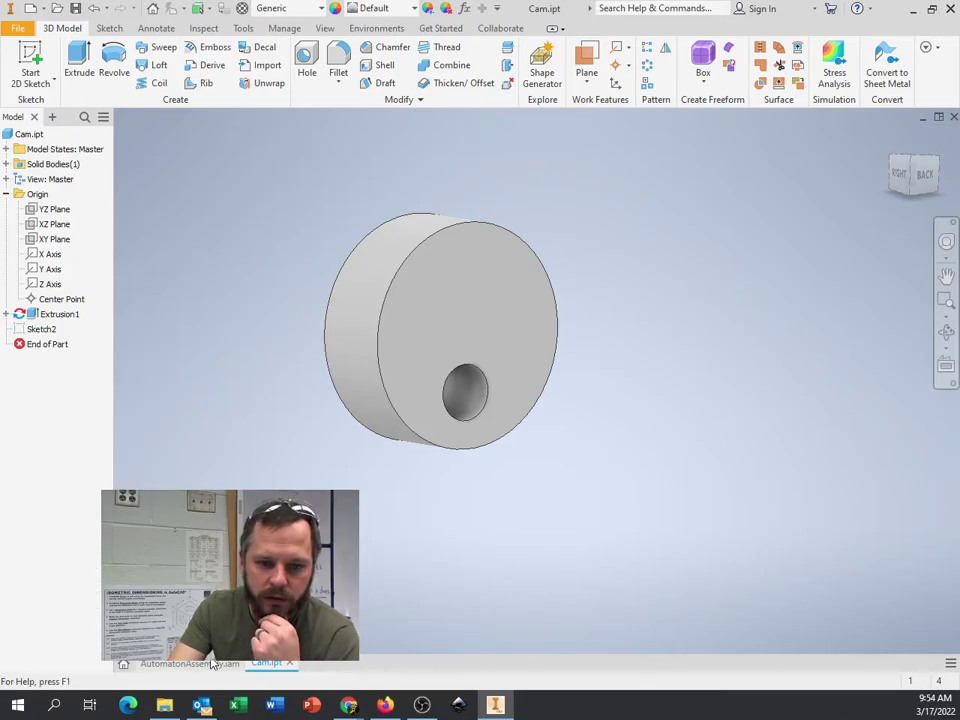
key(ctrl+Tab)
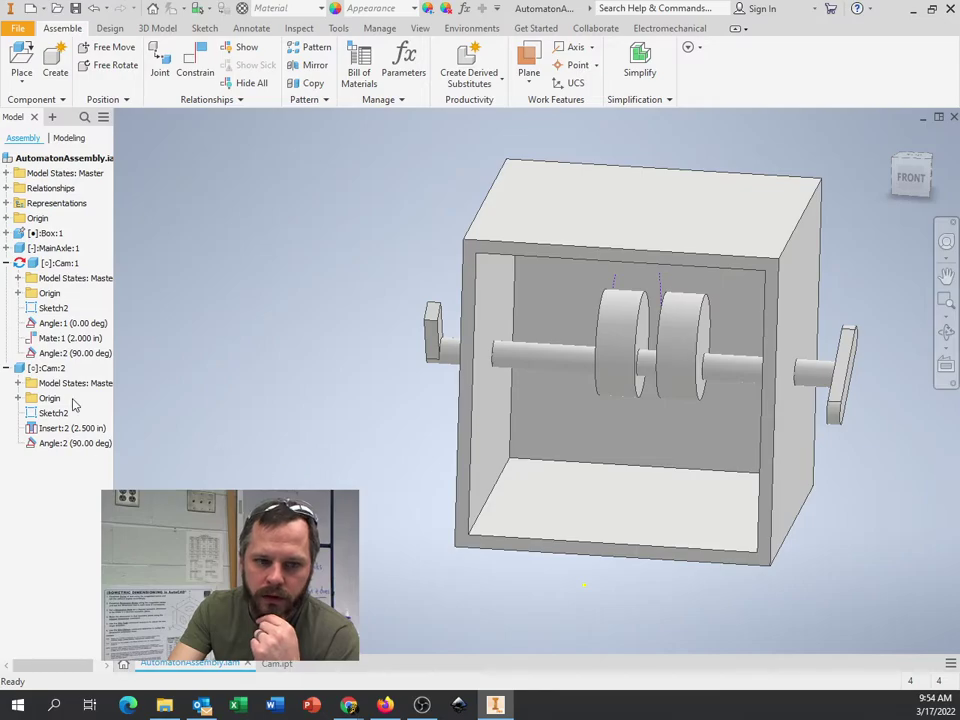
right_click(48, 416)
click(78, 423)
Step: Save the Cam.ipt part and switch back to AutomatonAssembly.iam
click(277, 664)
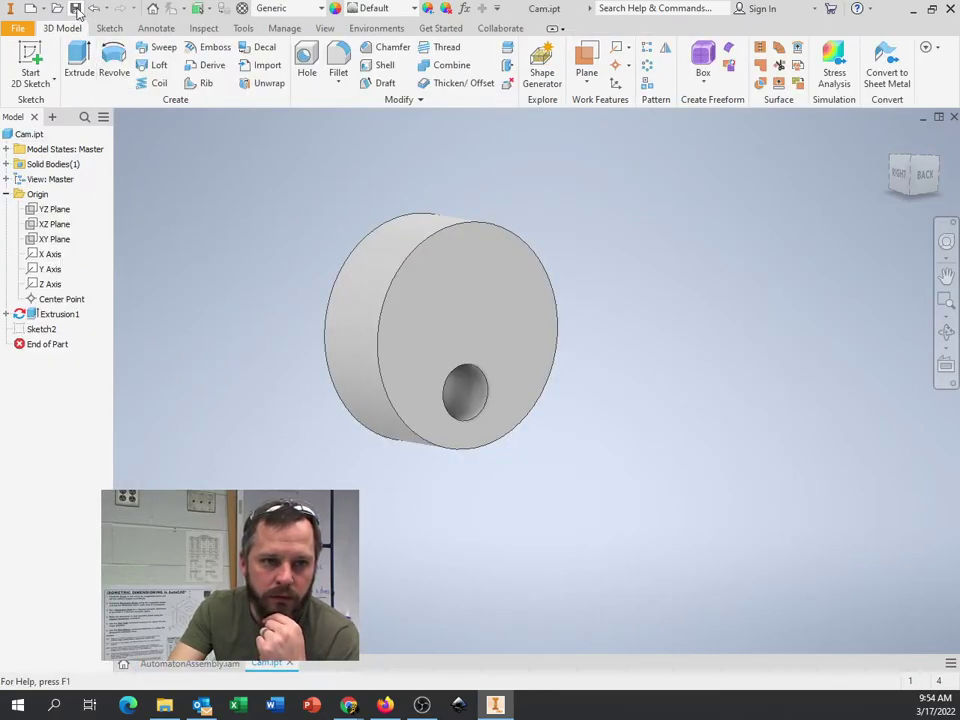
key(ctrl+s)
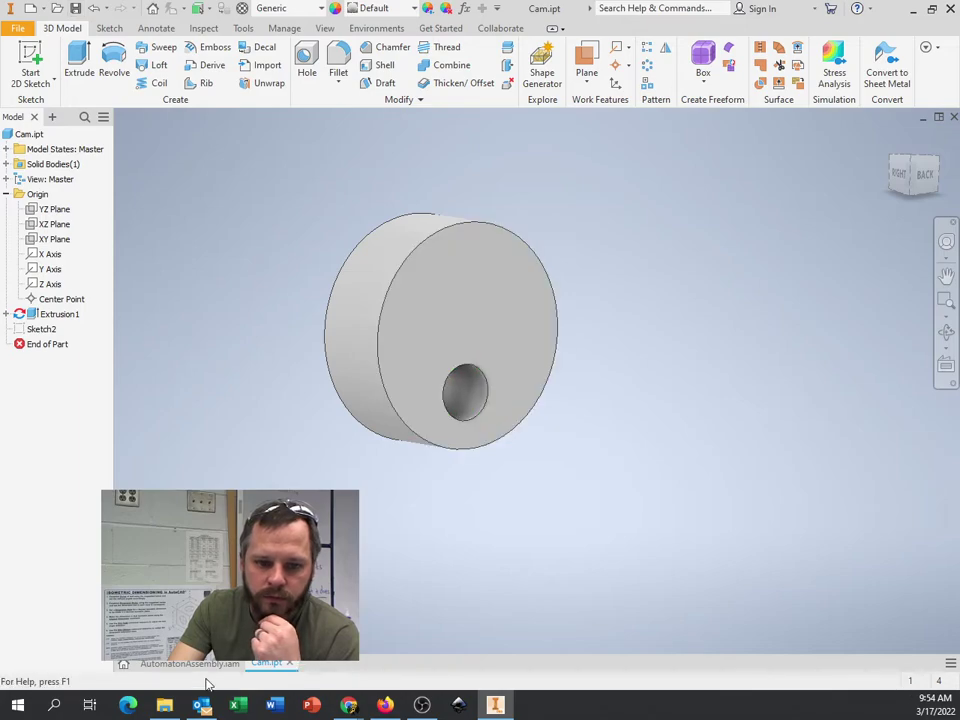
click(218, 668)
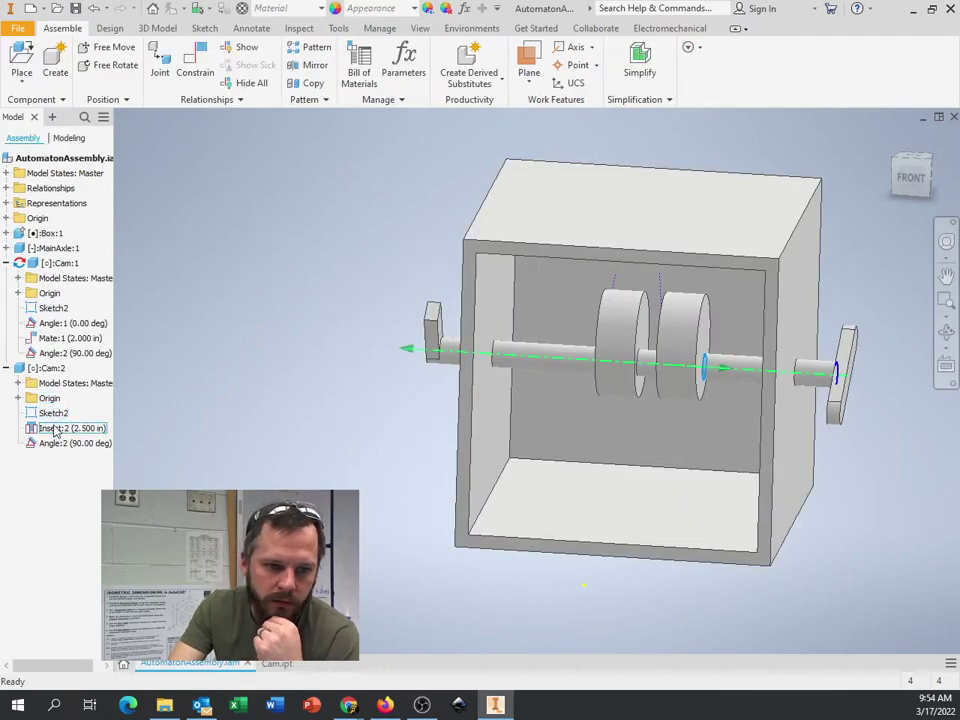
Step: Hide Sketch2 of both cam instances within the assembly
right_click(53, 413)
click(84, 536)
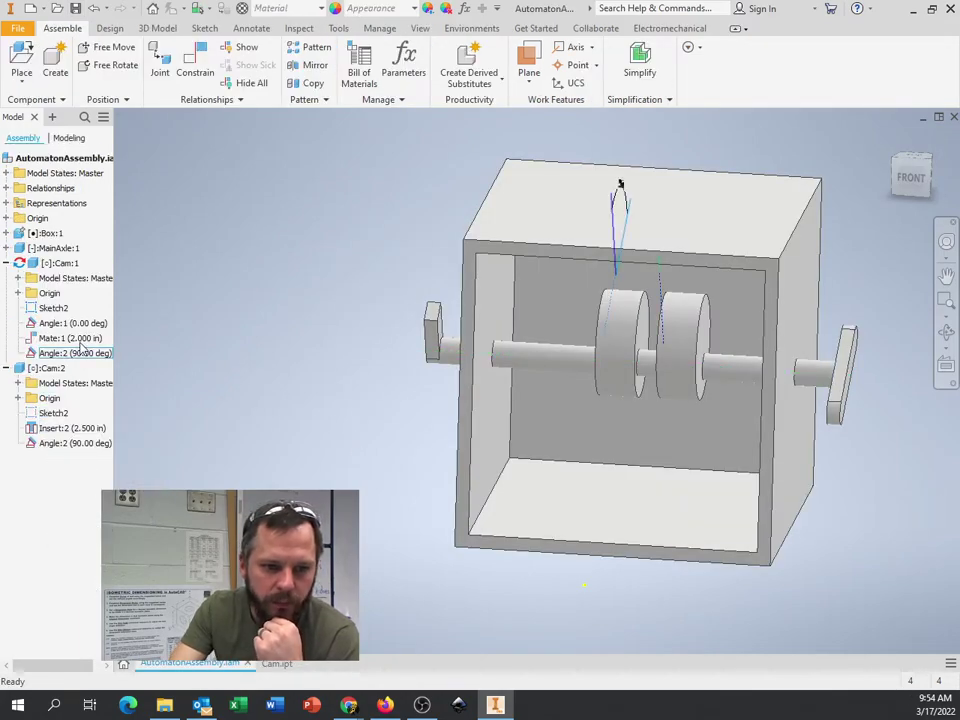
right_click(53, 308)
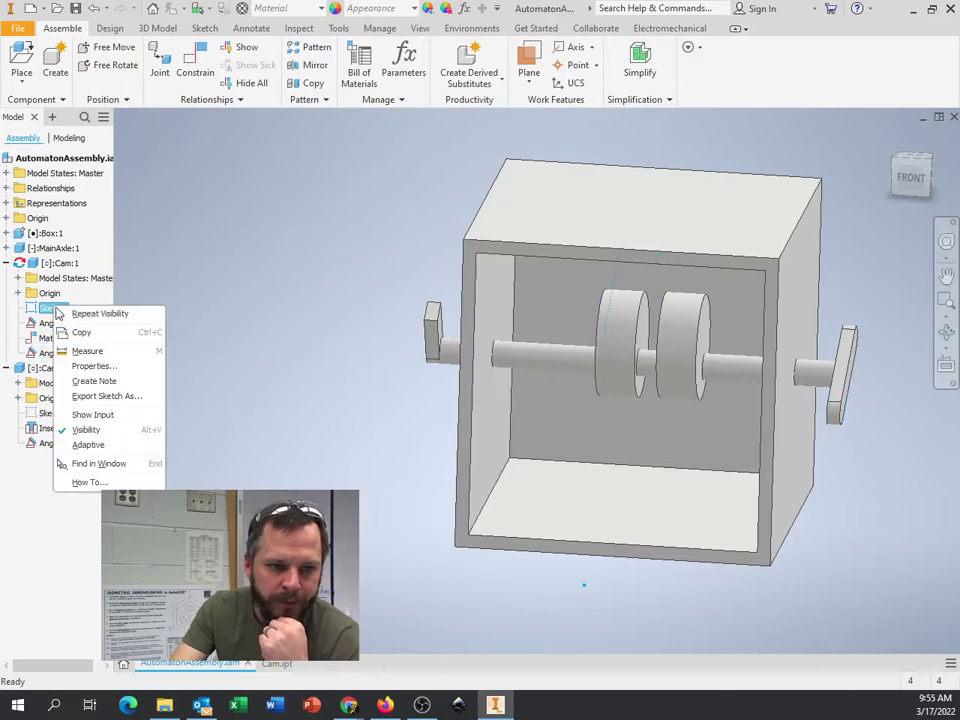
click(112, 433)
Step: Turn the axle by its crank to test the offset cams, and examine the assembly from above and the front
mouse_move(643, 360)
shift+middle_down()
mouse_move(630, 343)
mouse_move(776, 411)
shift+middle_up()
drag(800, 405, 655, 218)
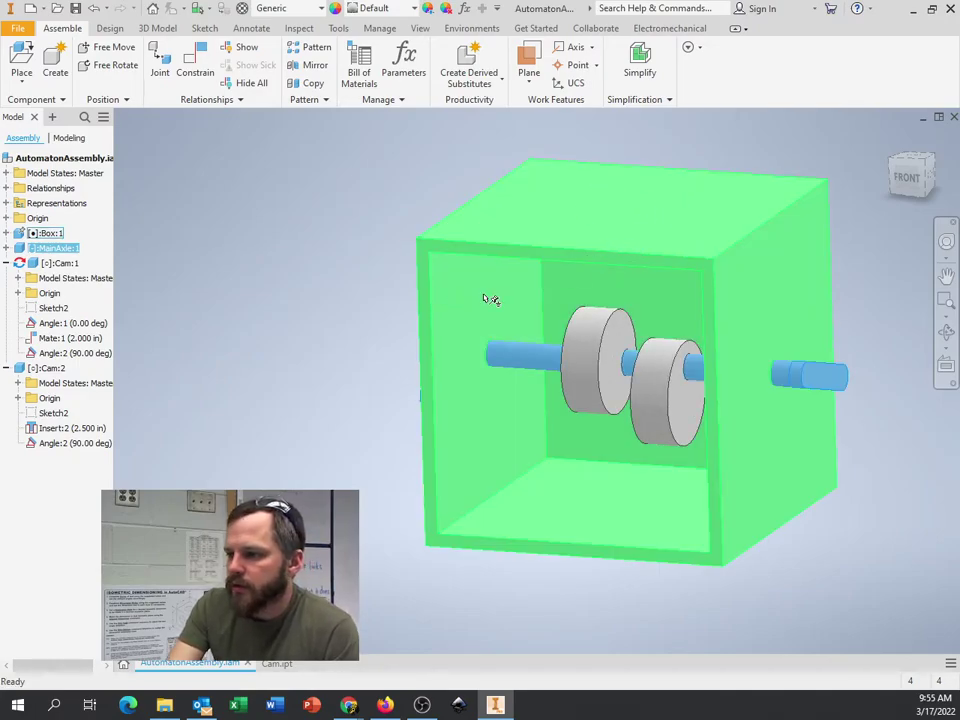
shift+middle_drag(318, 304, 317, 476)
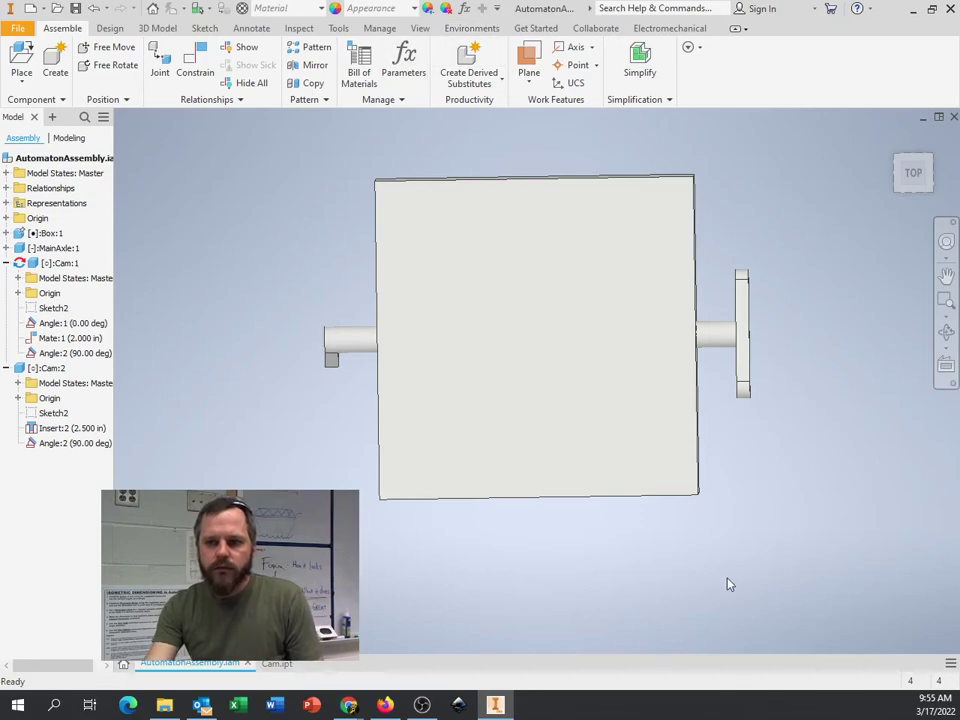
shift+middle_drag(727, 581, 611, 536)
scroll(605, 530, down, 5)
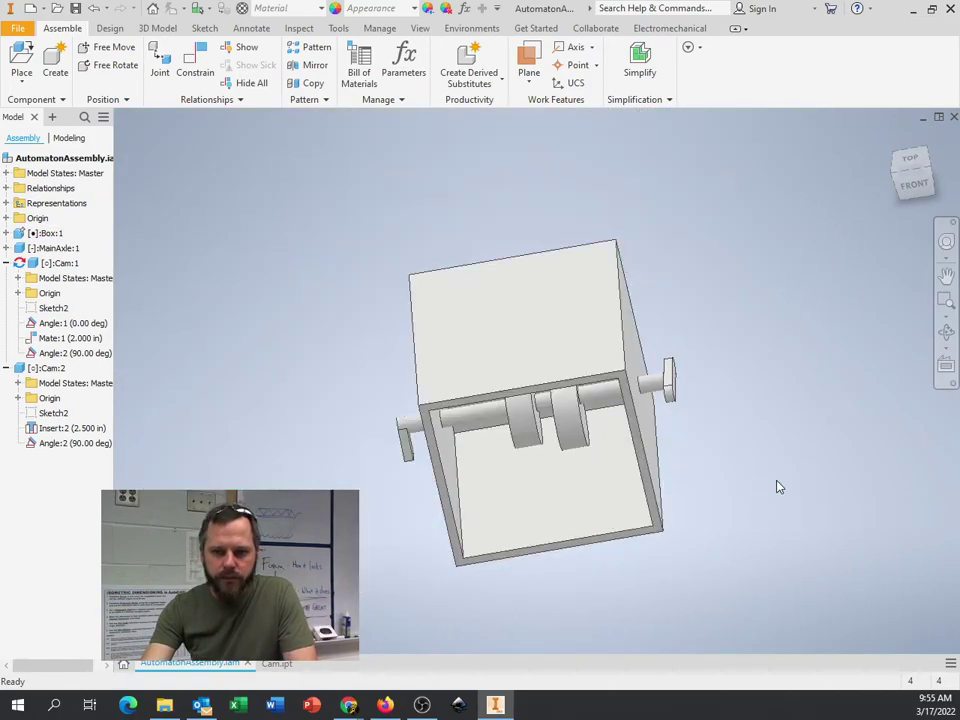
scroll(783, 480, up, 5)
scroll(778, 470, down, 5)
shift+middle_drag(774, 469, 769, 437)
Step: Open the box component for in-place editing within the assembly
click(503, 301)
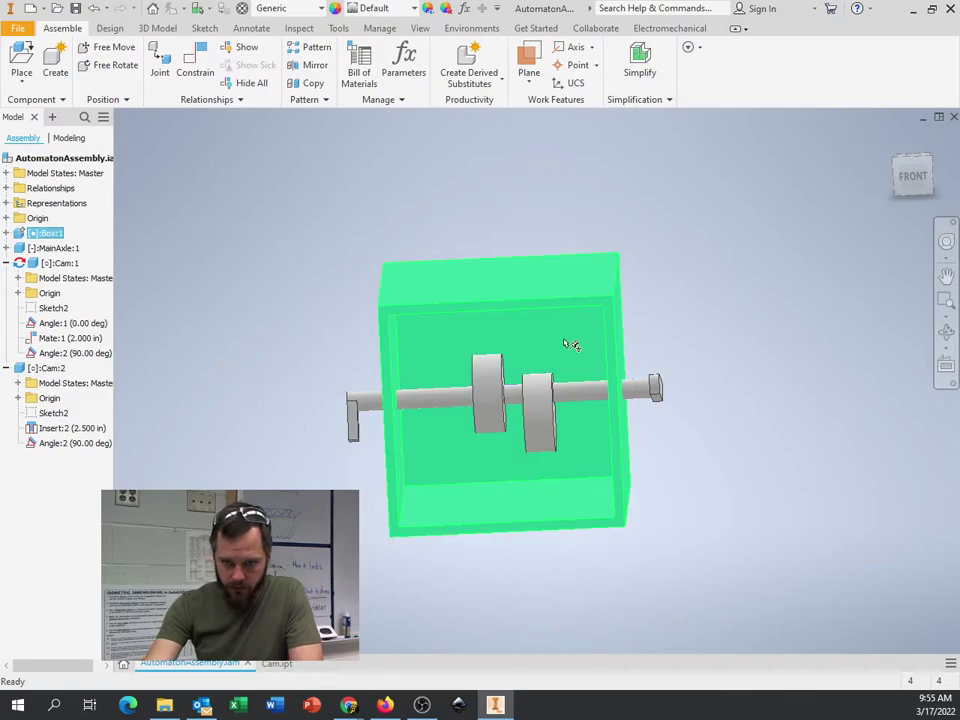
right_click(506, 296)
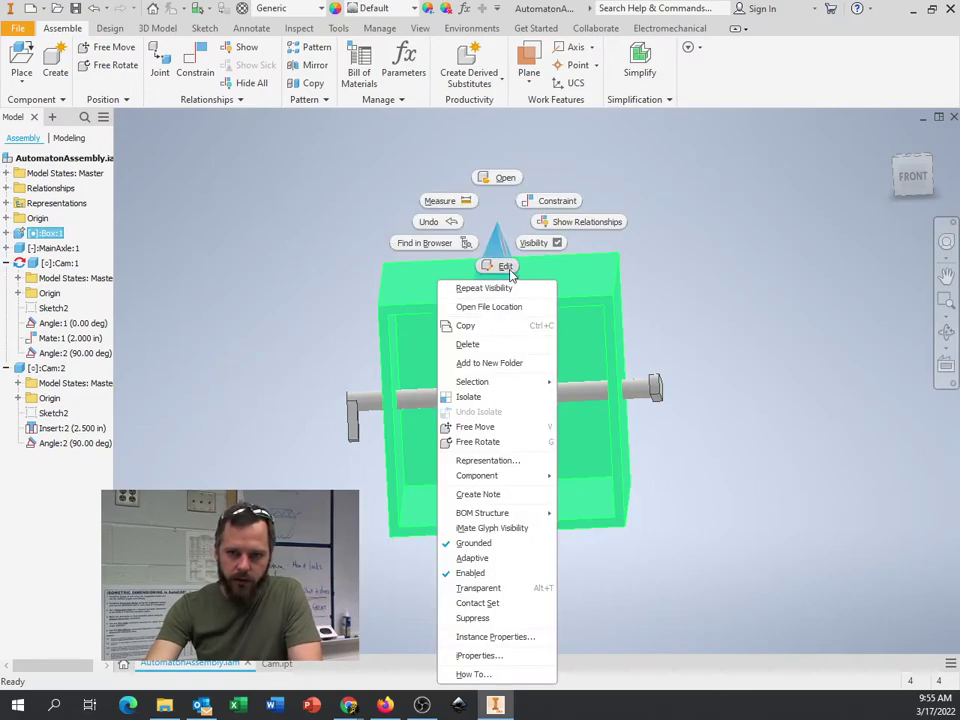
click(505, 267)
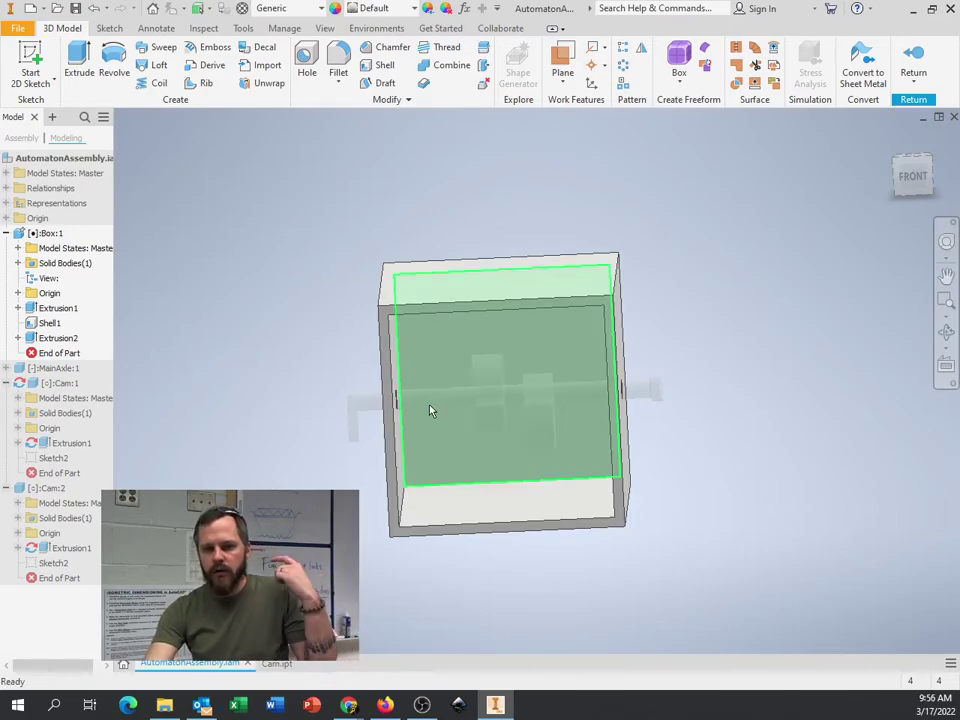
Step: Start a new 2D sketch on the outer top face of the box
middle_drag(776, 366, 797, 332)
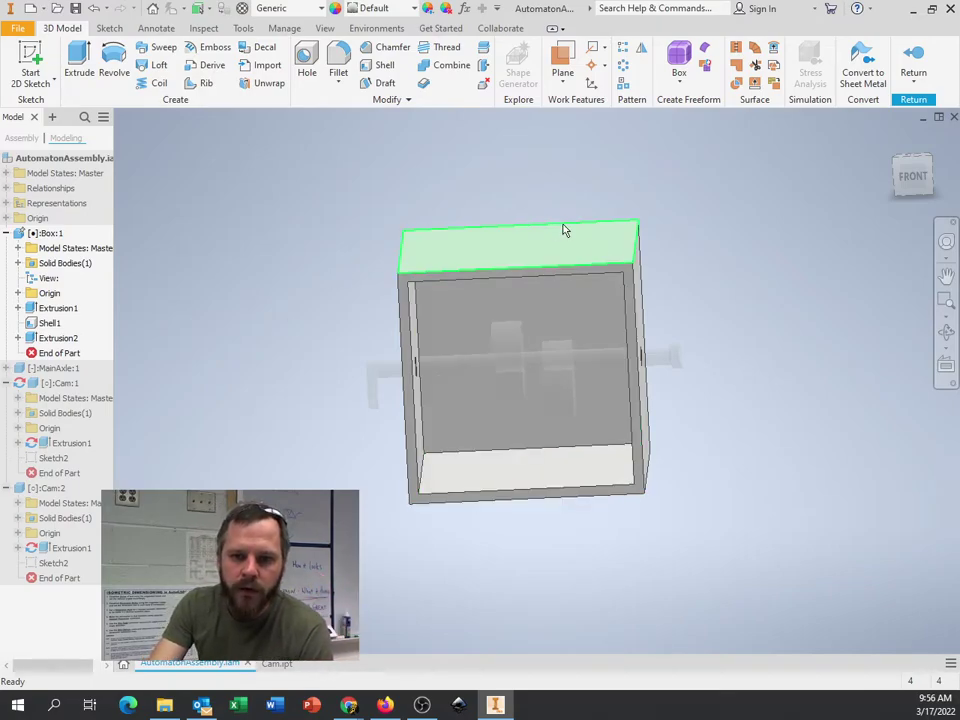
middle_drag(767, 333, 745, 315)
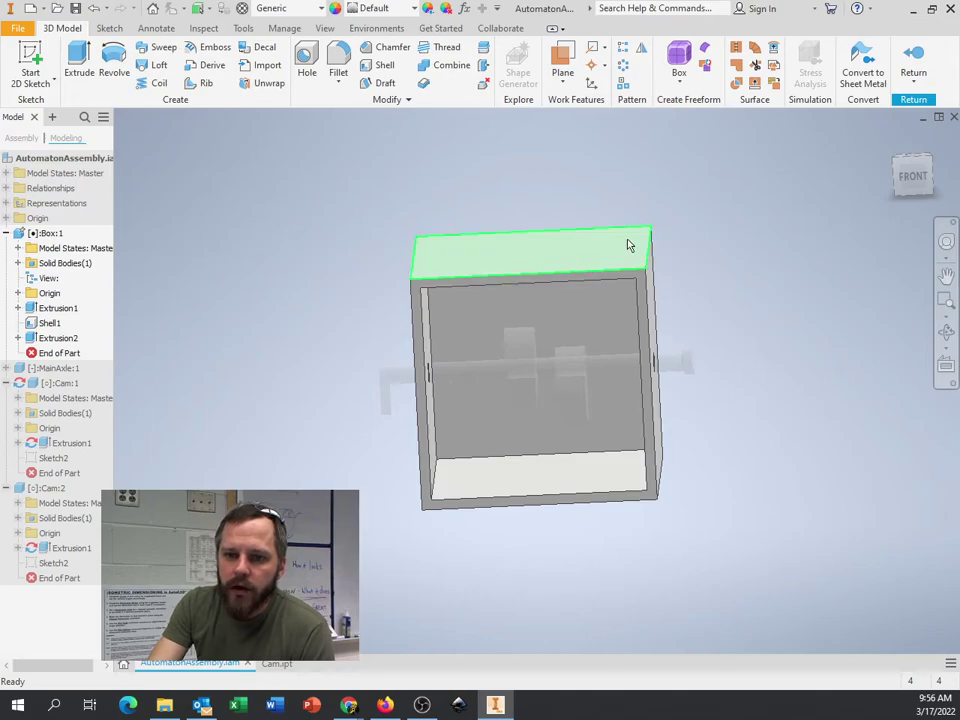
shift+middle_drag(641, 238, 611, 364)
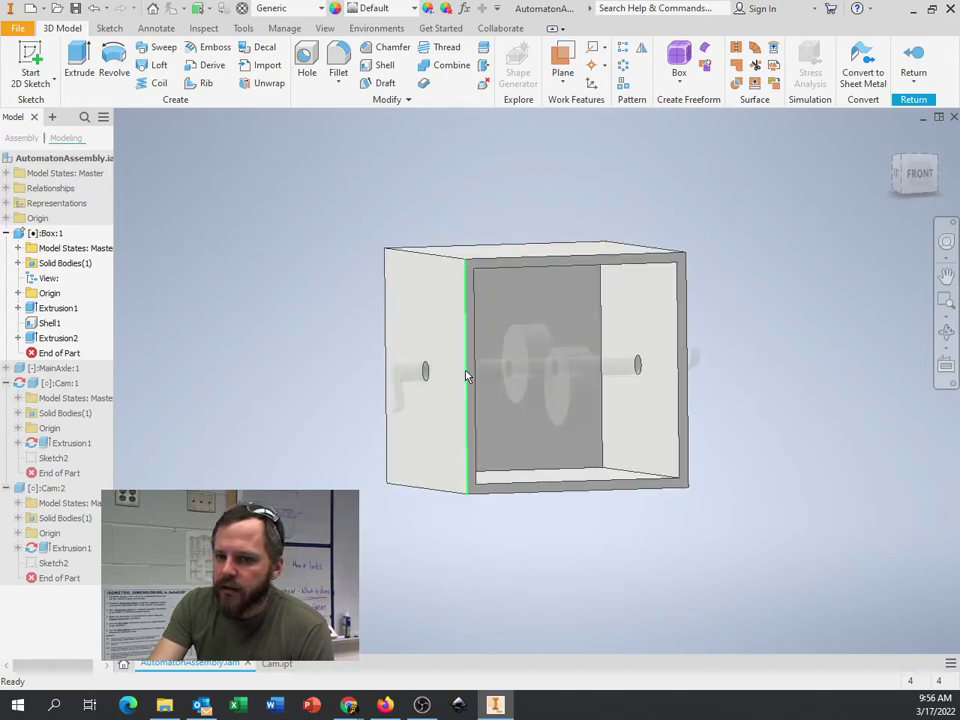
mouse_move(864, 394)
shift+middle_down()
mouse_move(810, 394)
mouse_move(866, 388)
mouse_move(853, 373)
mouse_move(854, 407)
shift+middle_up()
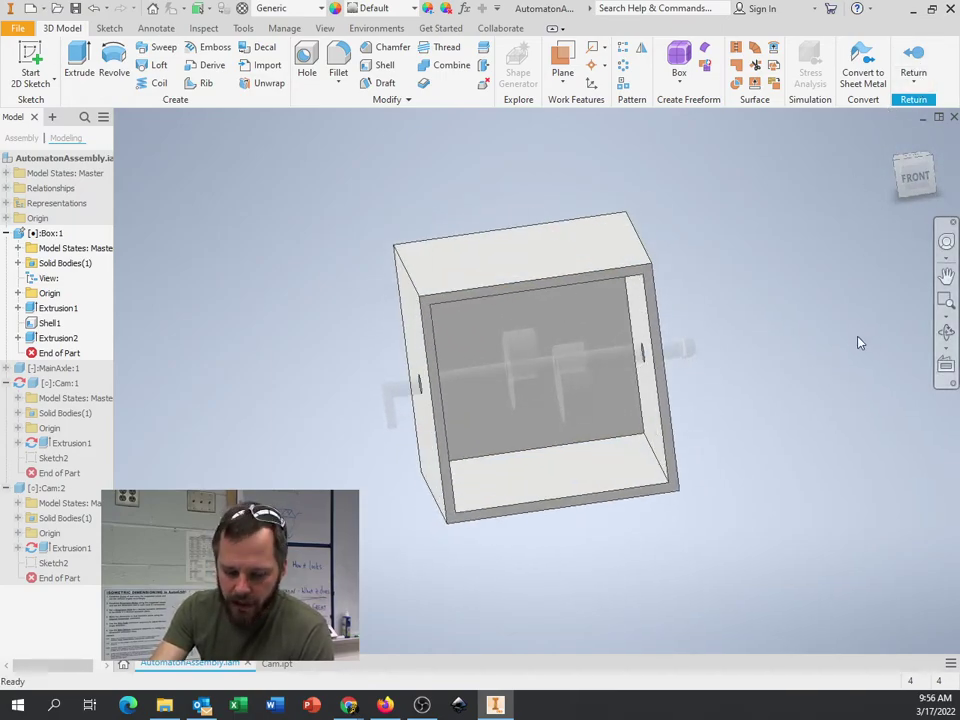
mouse_move(826, 322)
shift+middle_down()
mouse_move(806, 317)
mouse_move(828, 342)
shift+middle_up()
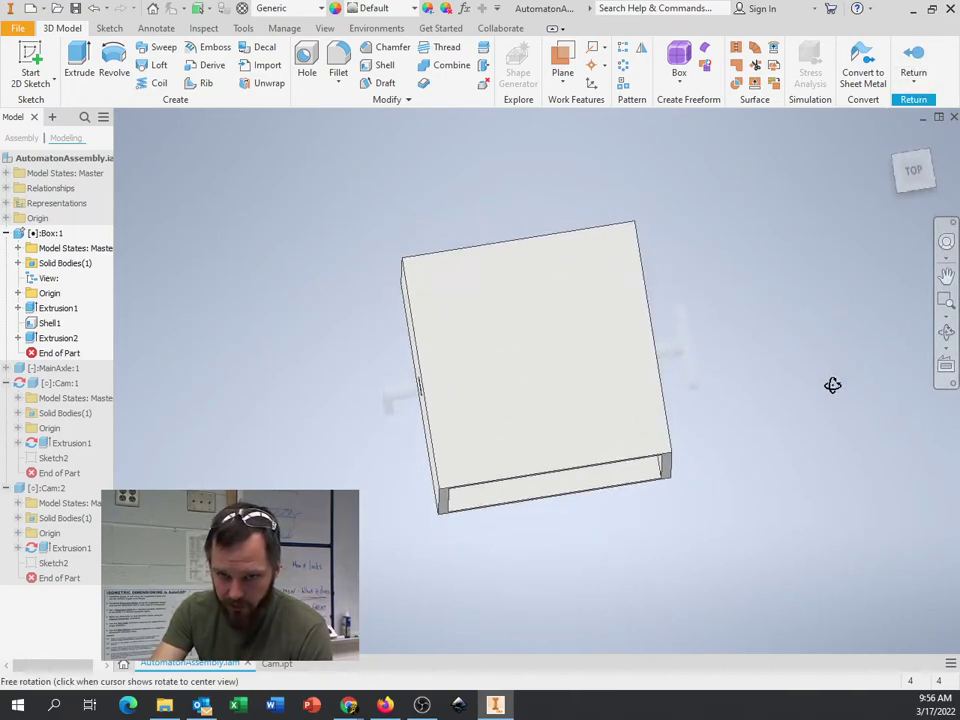
drag(833, 385, 836, 326)
key(Escape)
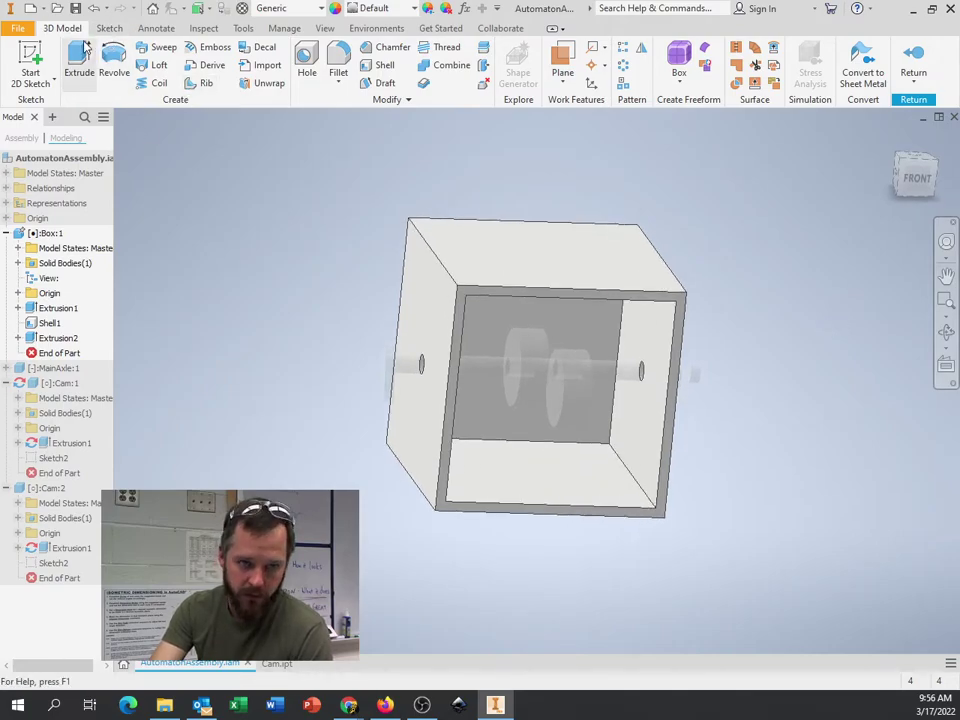
click(33, 58)
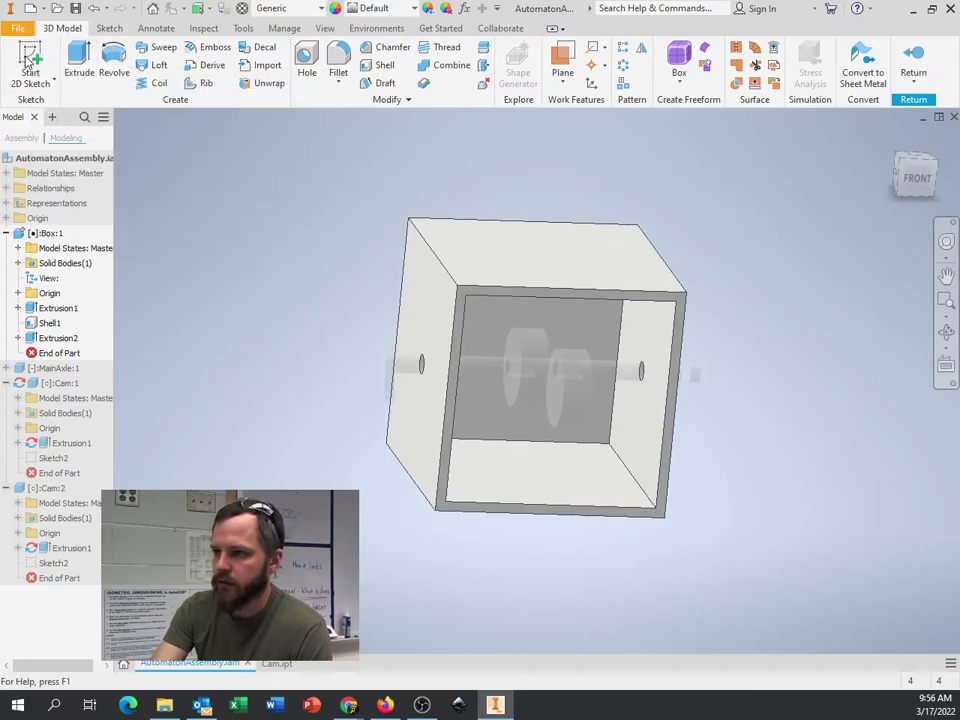
click(546, 272)
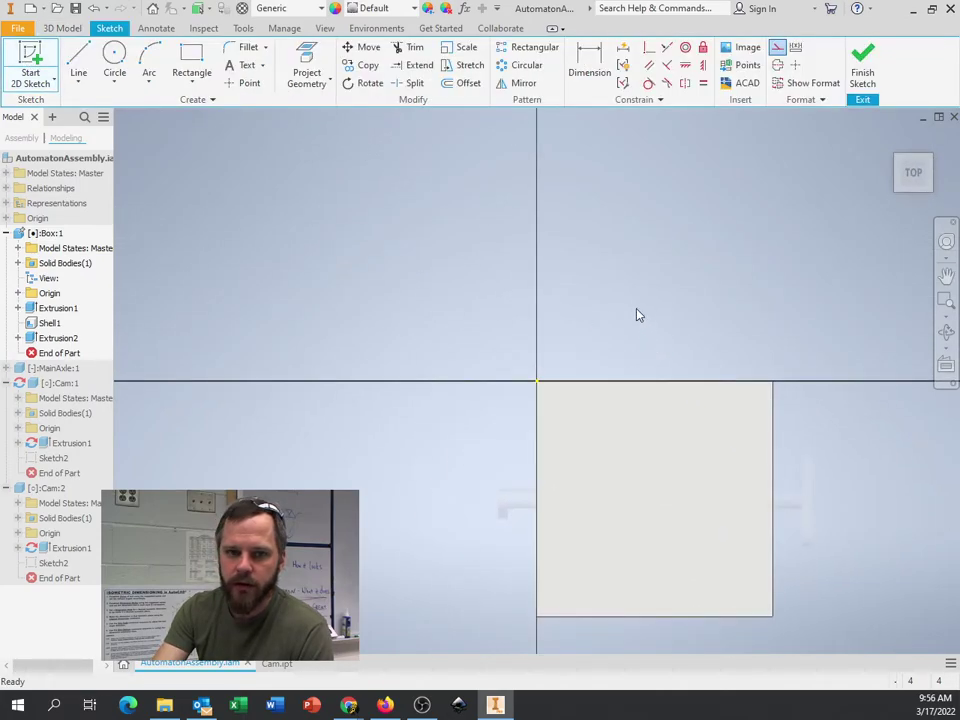
middle_drag(534, 162, 481, 135)
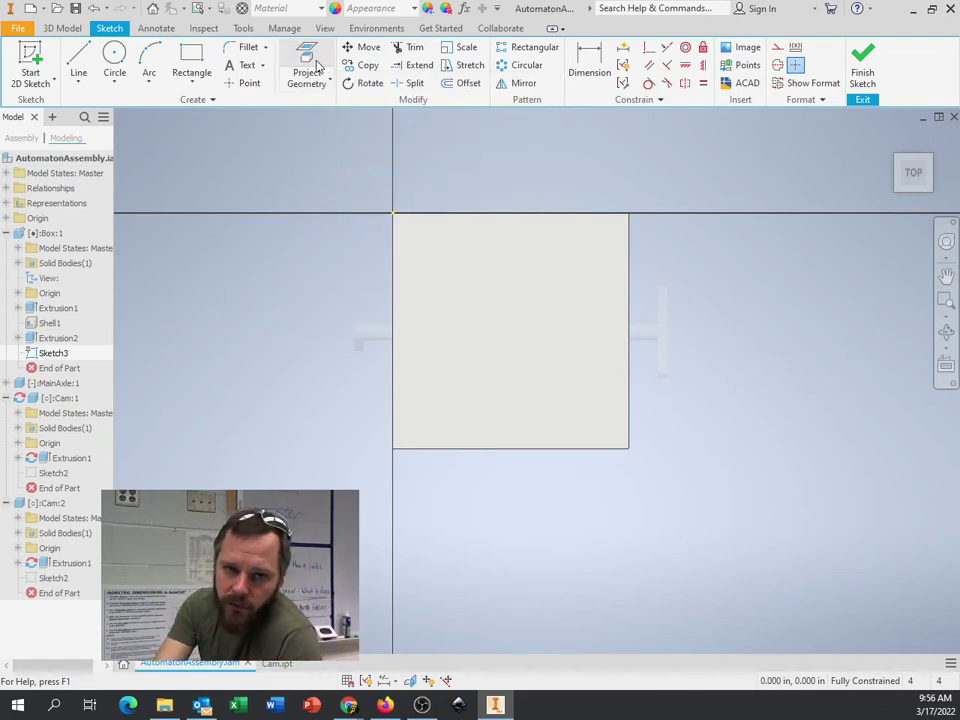
Step: Project the two long side edges of the main axle into the sketch on the box's top face
click(308, 62)
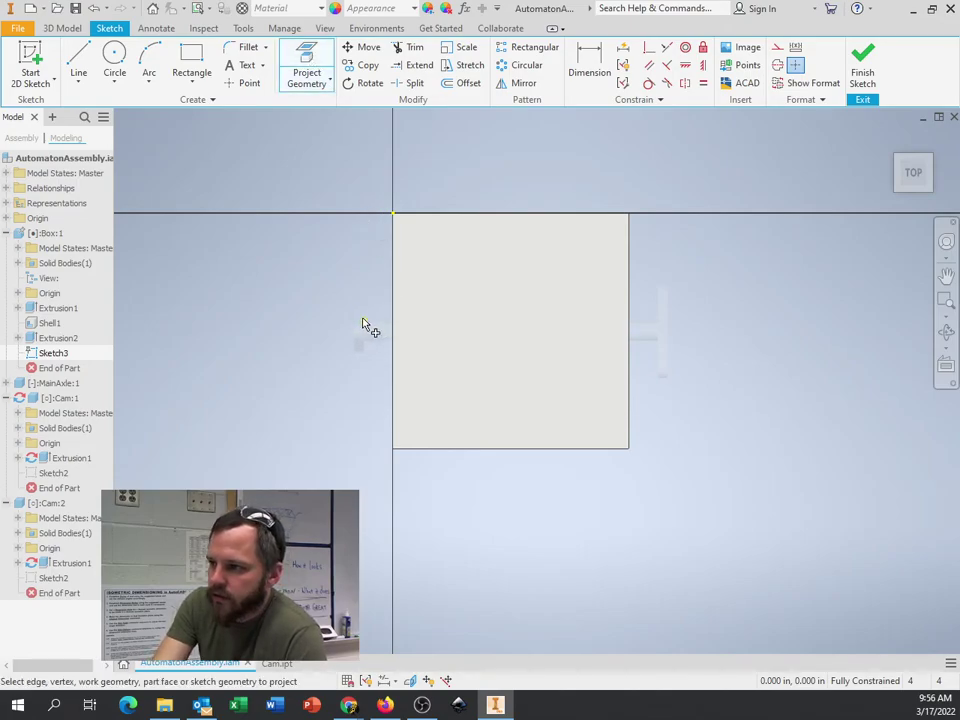
click(379, 328)
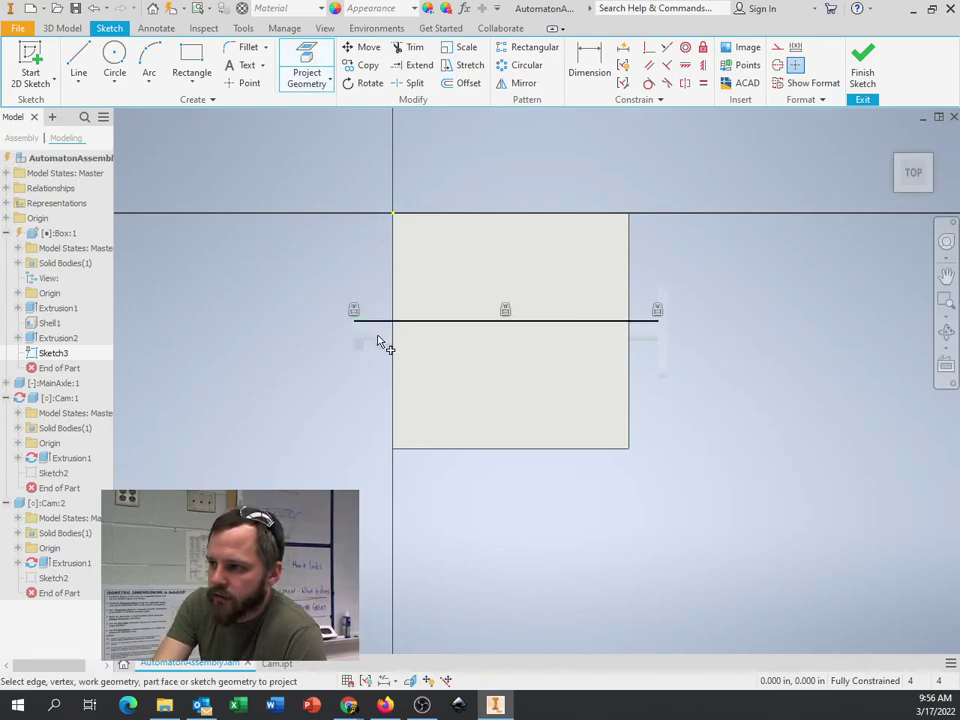
click(379, 343)
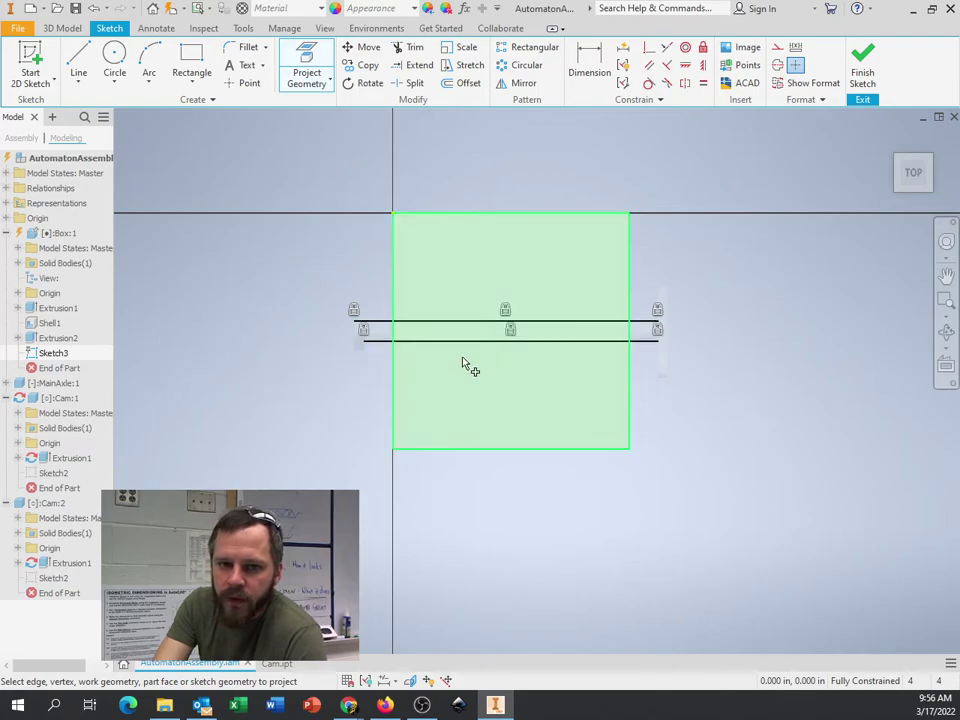
Step: Project the side edges of both cams into the sketch on the box's top face
scroll(536, 339, down, 3)
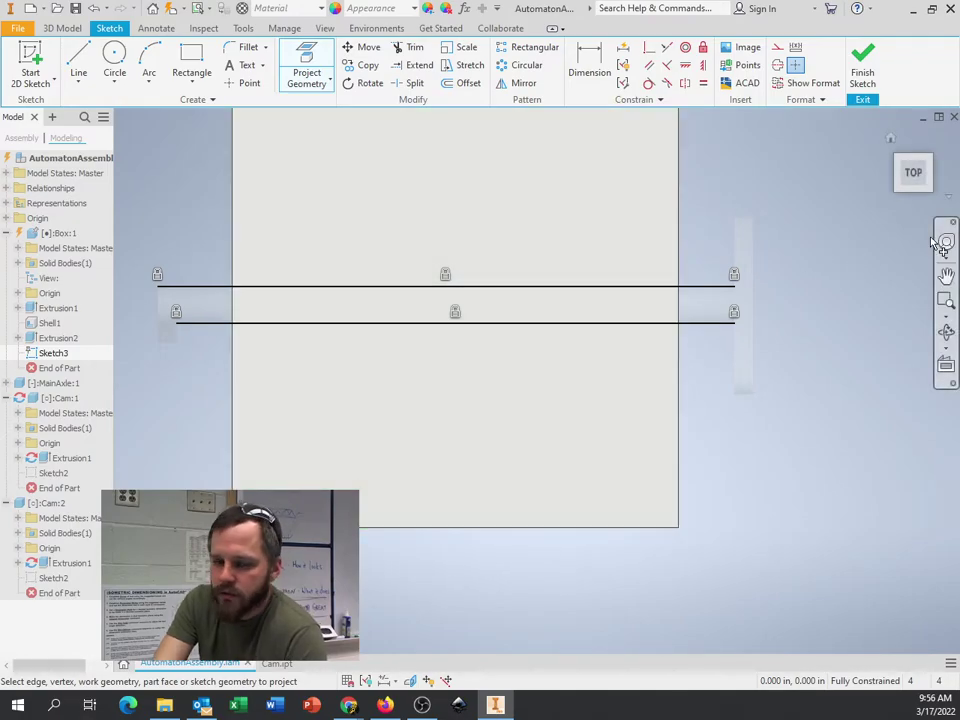
shift+middle_drag(876, 380, 885, 309)
click(497, 455)
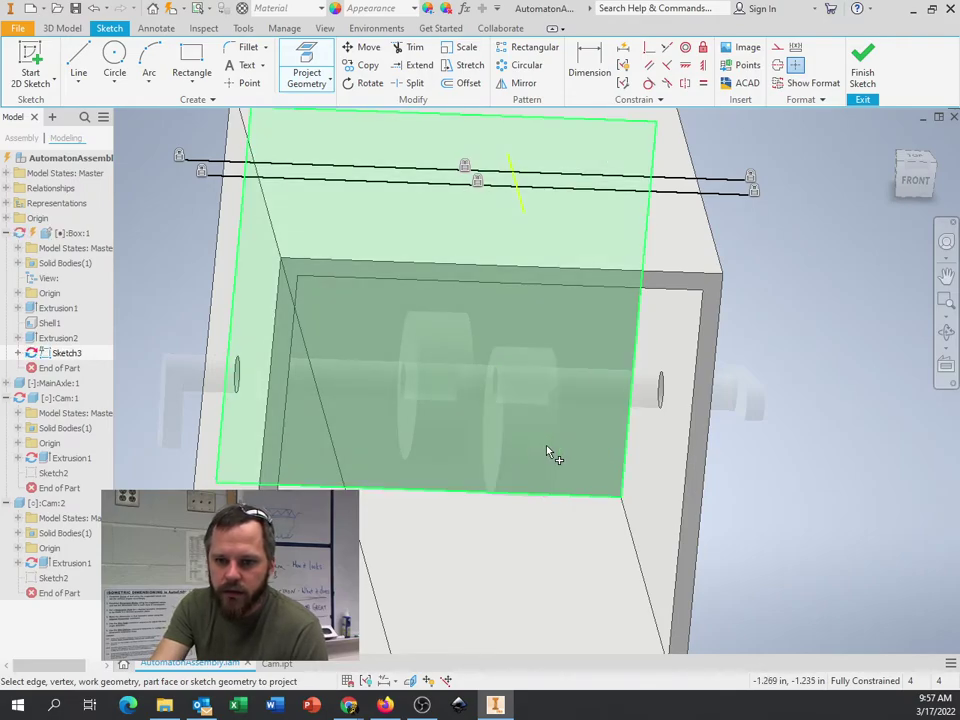
click(559, 450)
click(475, 422)
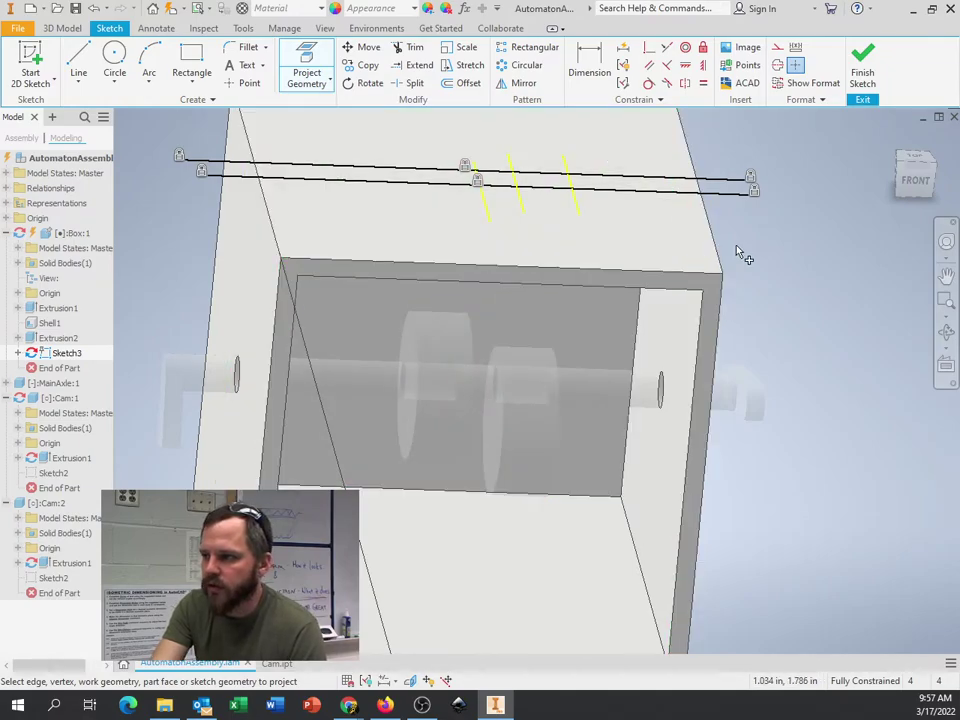
mouse_move(739, 253)
shift+middle_down()
mouse_move(791, 223)
mouse_move(782, 276)
mouse_move(781, 245)
shift+middle_up()
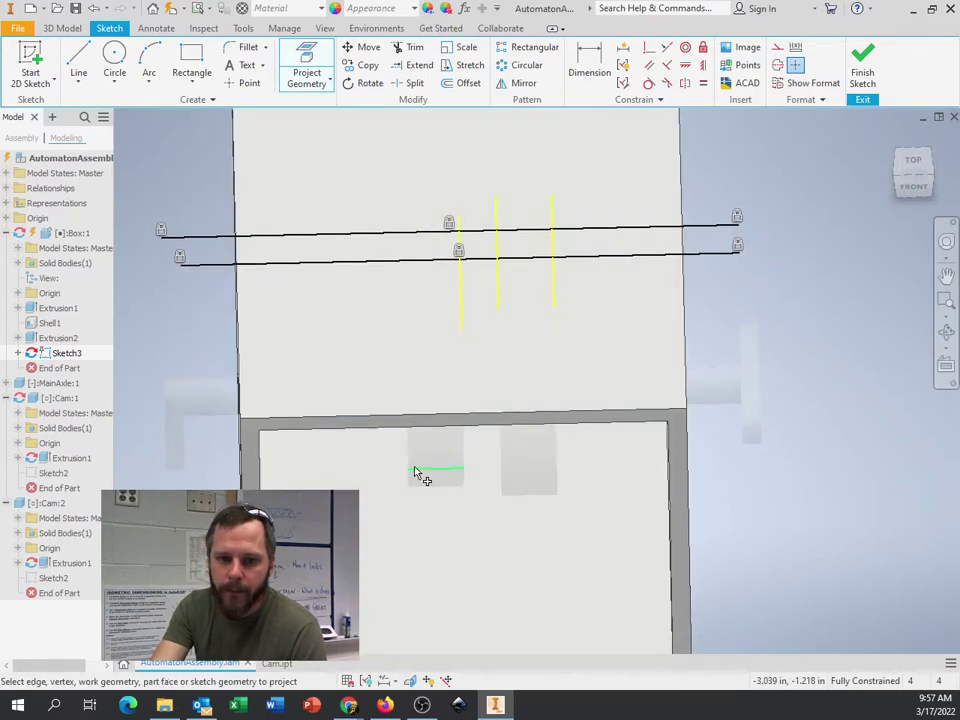
mouse_move(718, 339)
shift+middle_down()
mouse_move(827, 351)
mouse_move(829, 377)
shift+middle_up()
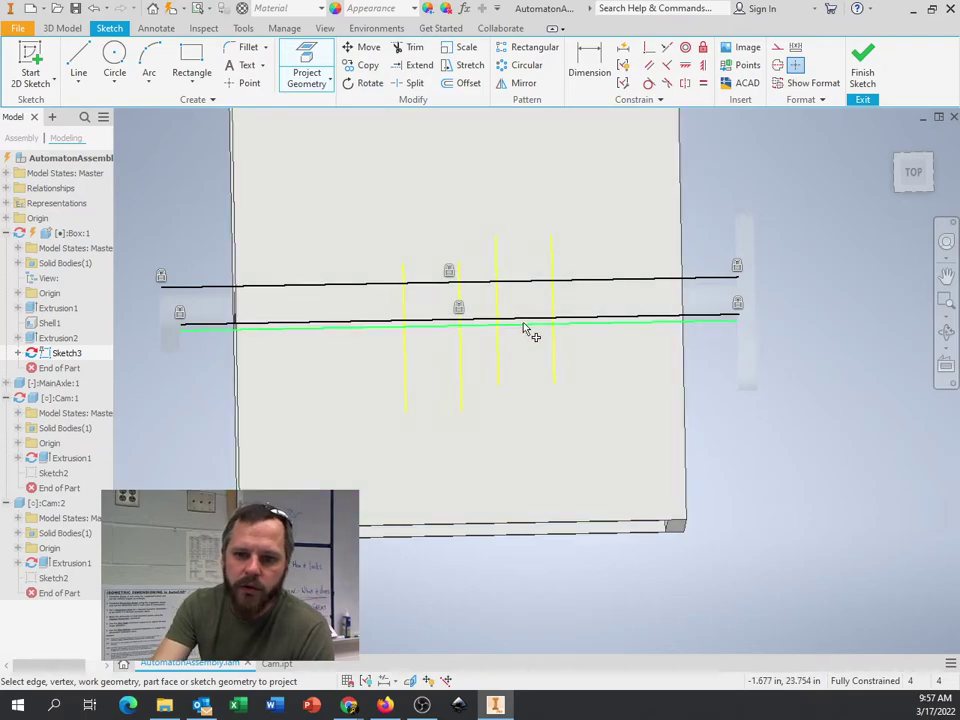
Step: Sketch two 0.25 in diameter circles on the box's top face, one between each cam's projected side edges
click(113, 57)
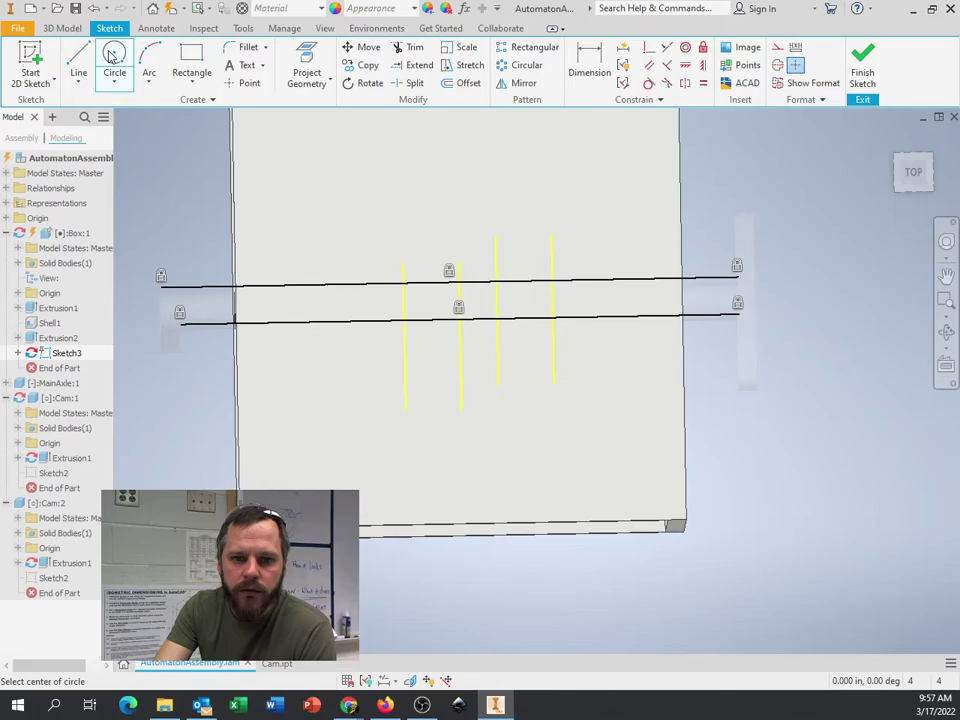
click(432, 301)
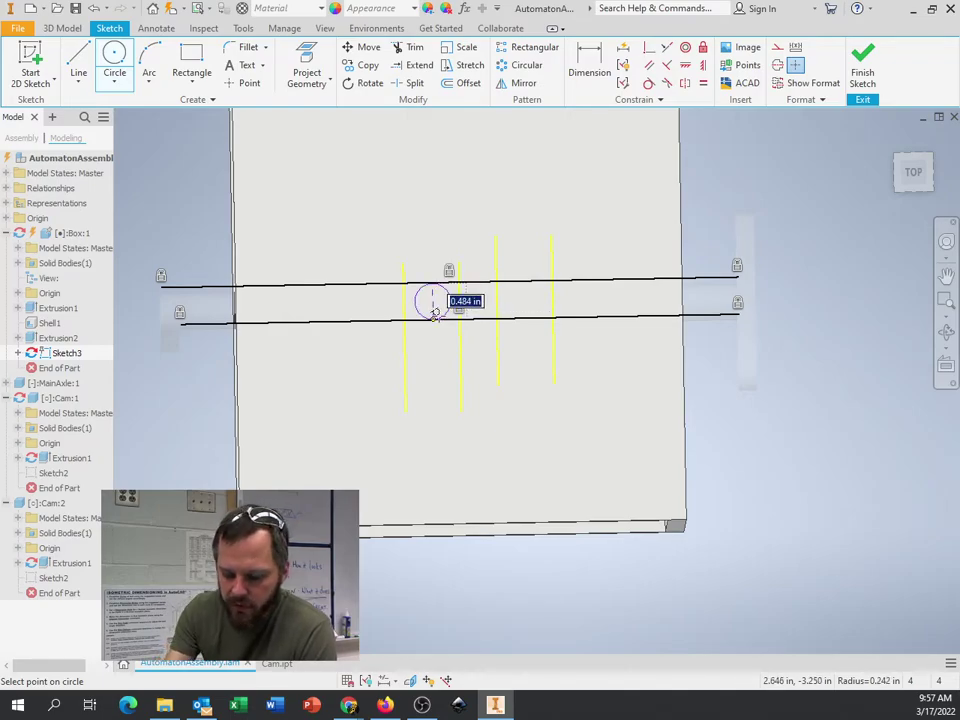
key(BackSpace)
text(.25)
key(Return)
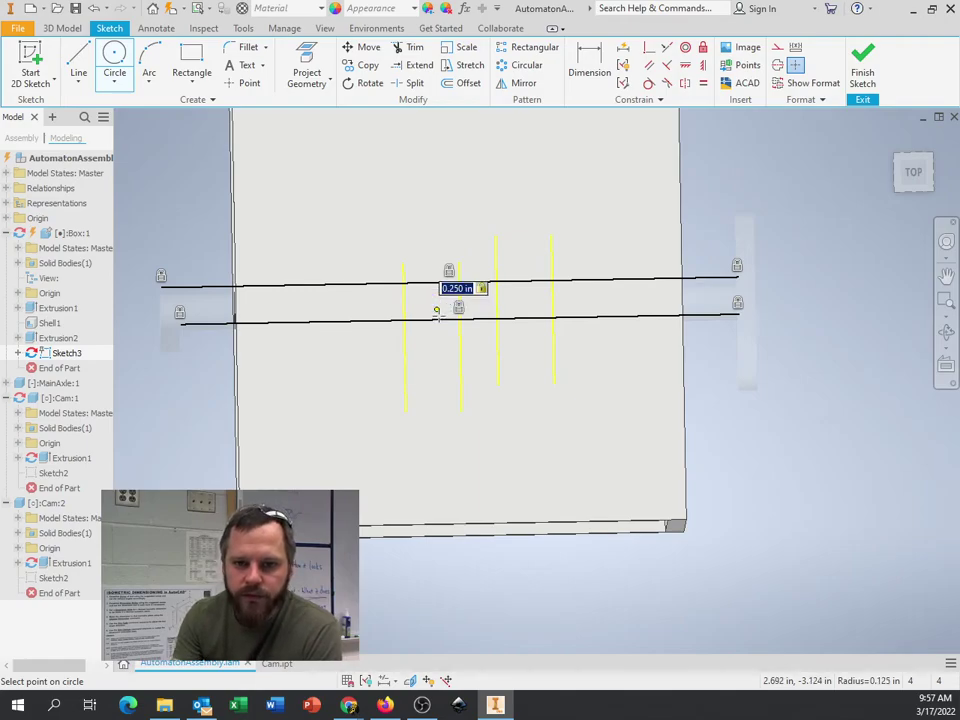
click(525, 328)
text(.25)
key(Return)
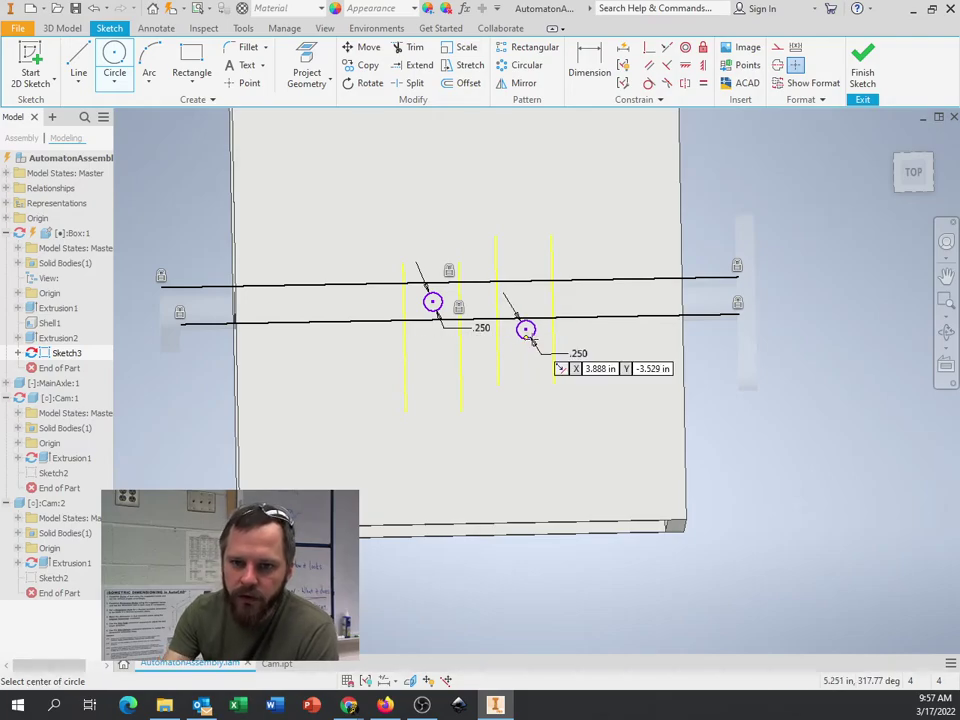
Step: Dimension the first circle's center 3/8 in from the first cam's outer projected edge and finish the sketch
shift+middle_drag(857, 301, 842, 272)
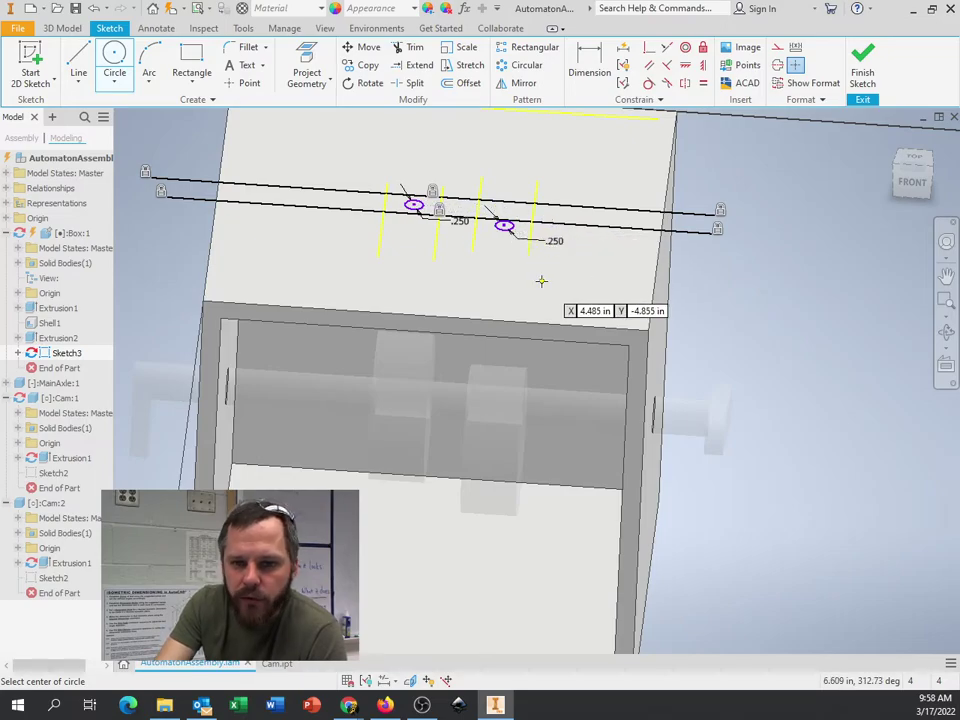
scroll(530, 258, up, 1)
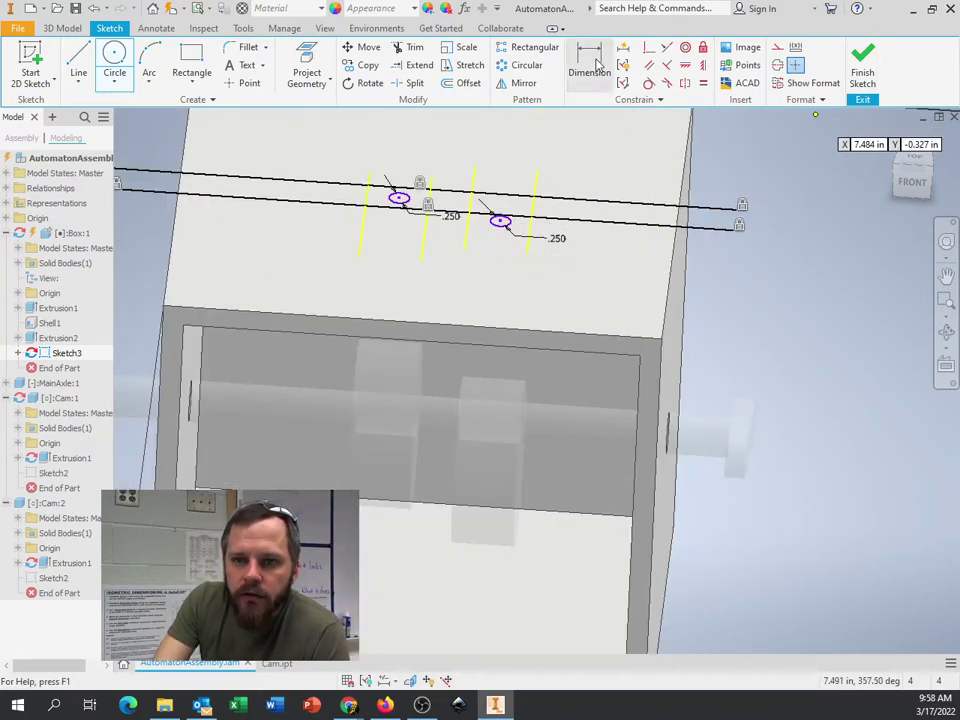
scroll(546, 156, down, 2)
scroll(489, 156, up, 3)
middle_drag(489, 156, 495, 244)
scroll(499, 255, up, 2)
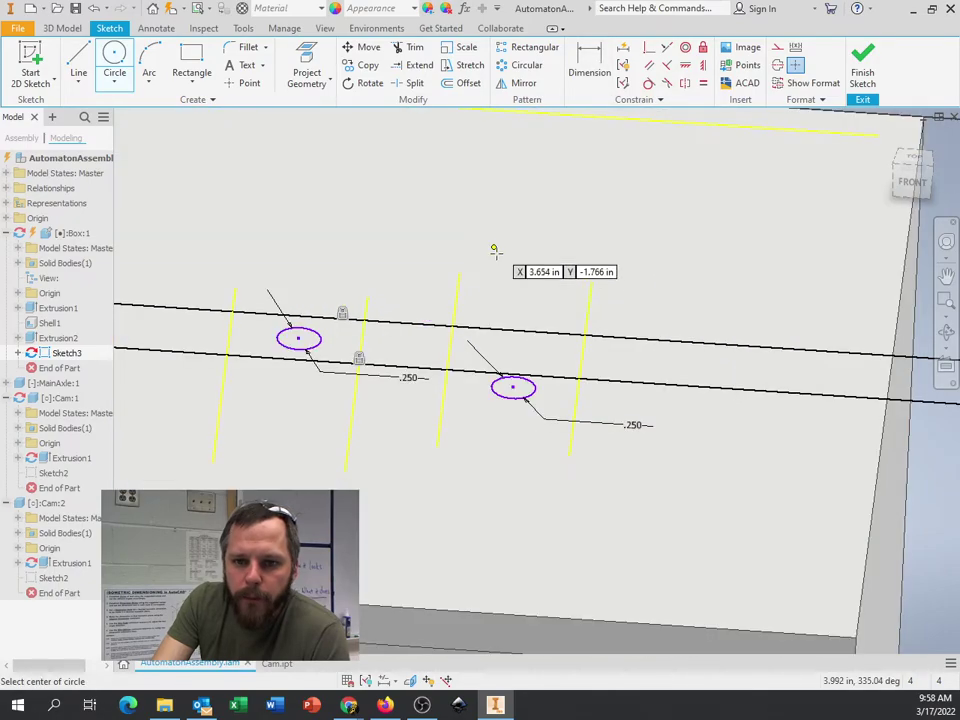
scroll(505, 250, down, 2)
click(588, 62)
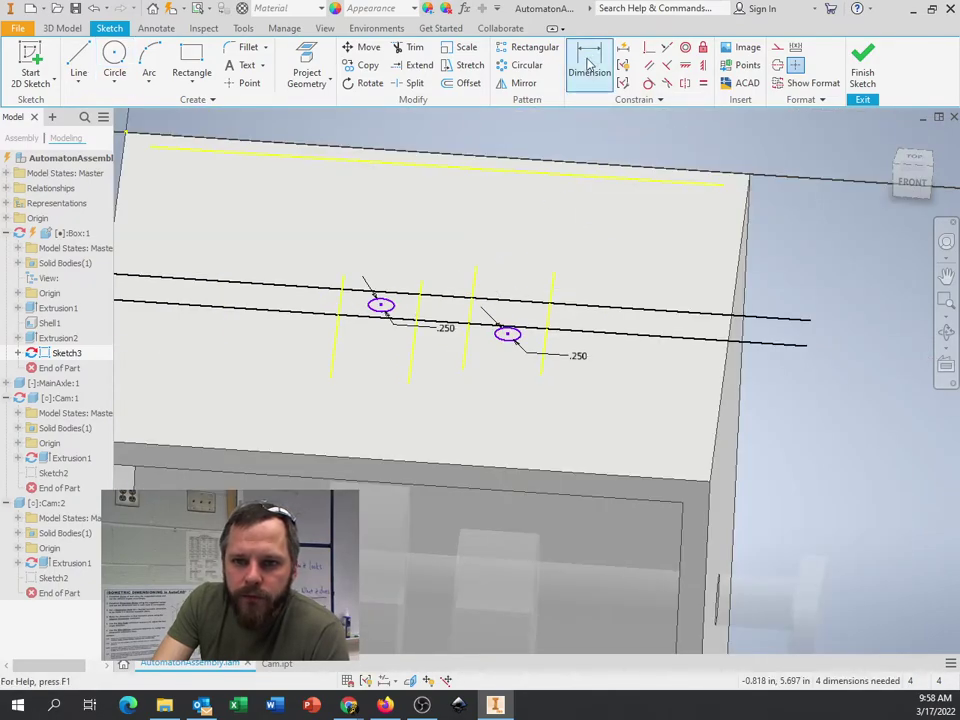
click(343, 307)
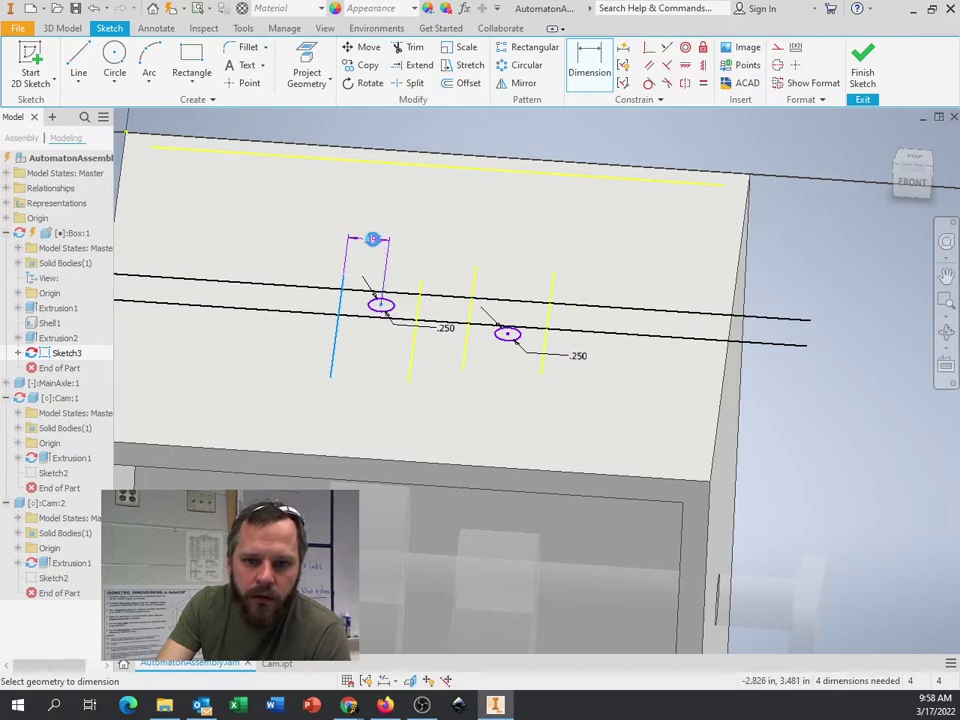
click(375, 245)
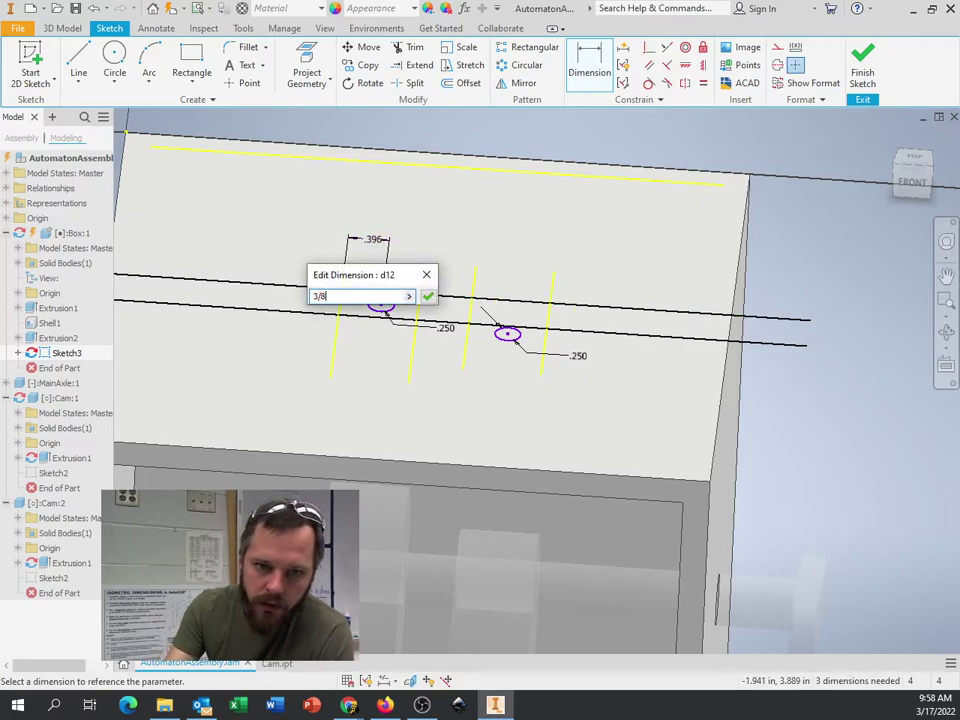
key(Return)
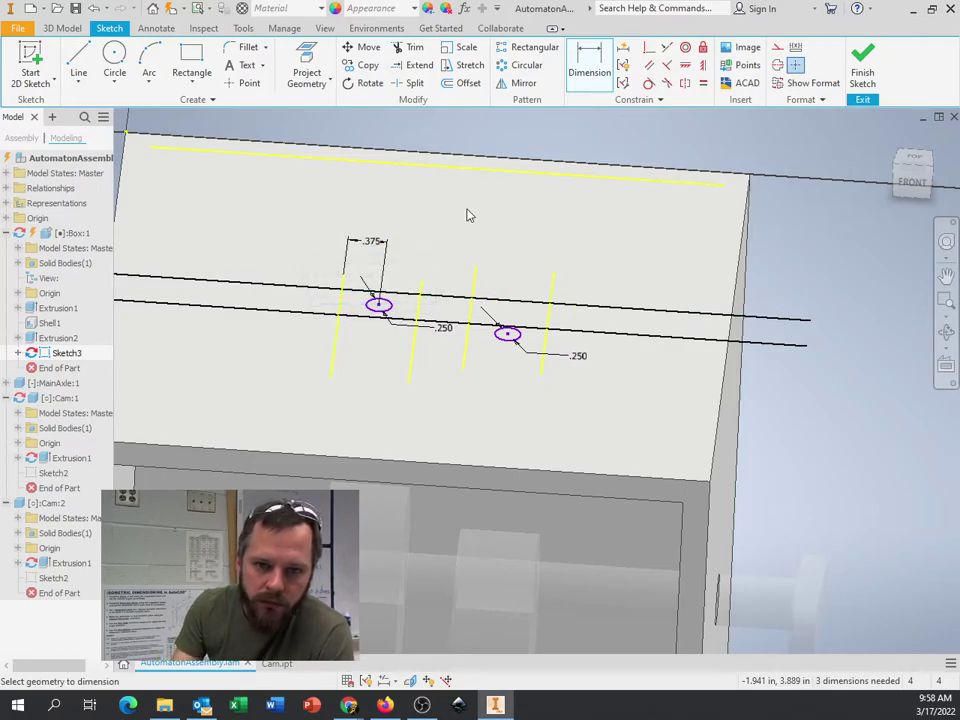
click(864, 62)
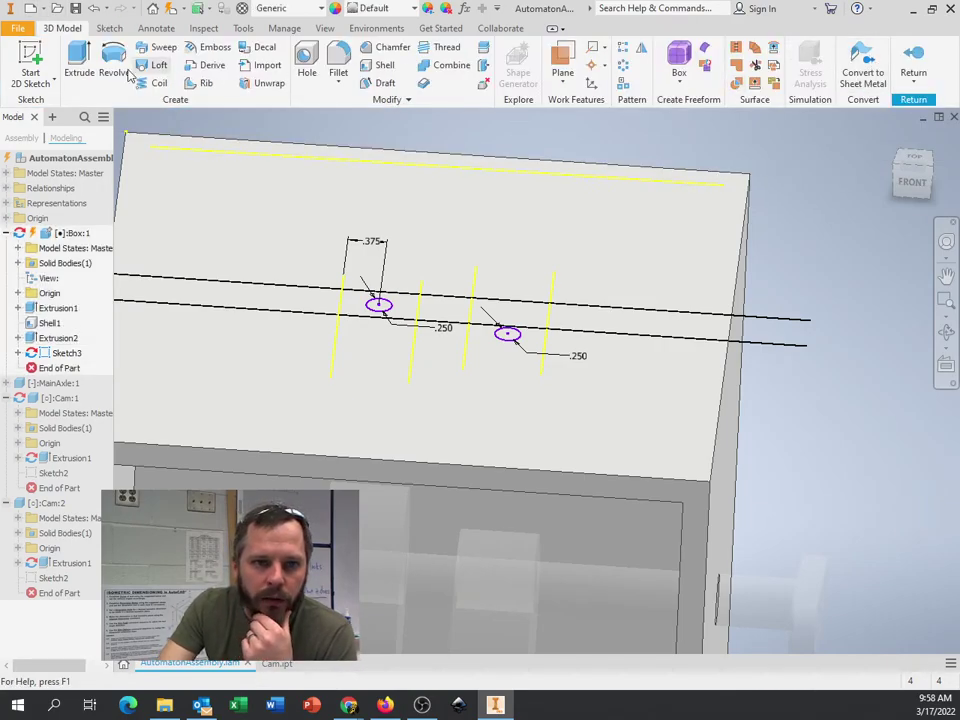
Step: Cut both circles 0.25 in deep into the box's top with Extrude, and return to the assembly
click(386, 311)
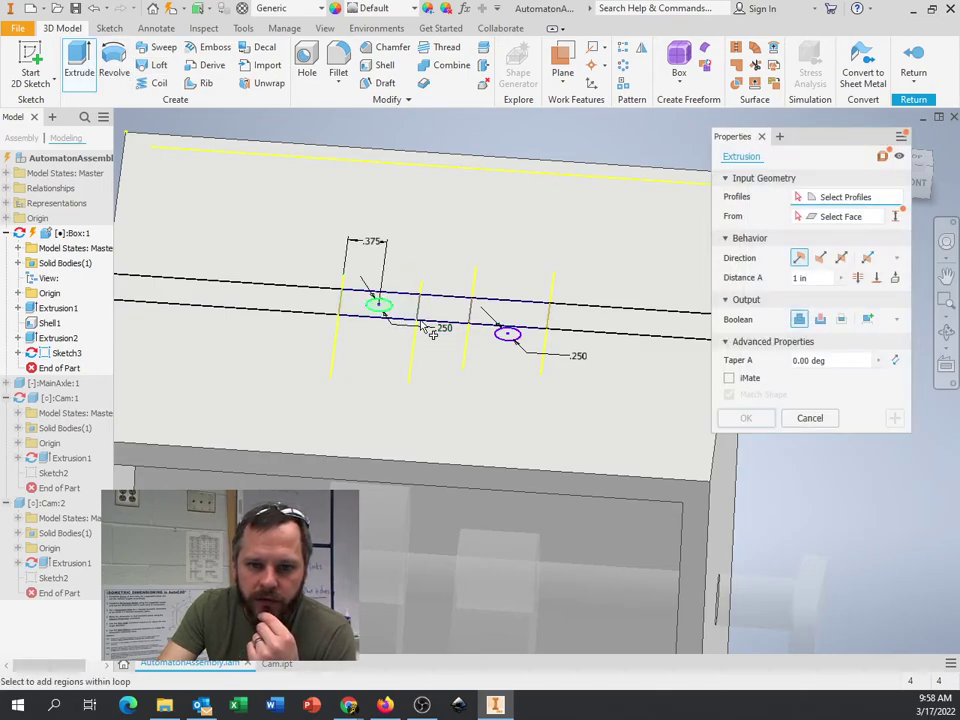
click(507, 336)
drag(386, 182, 380, 300)
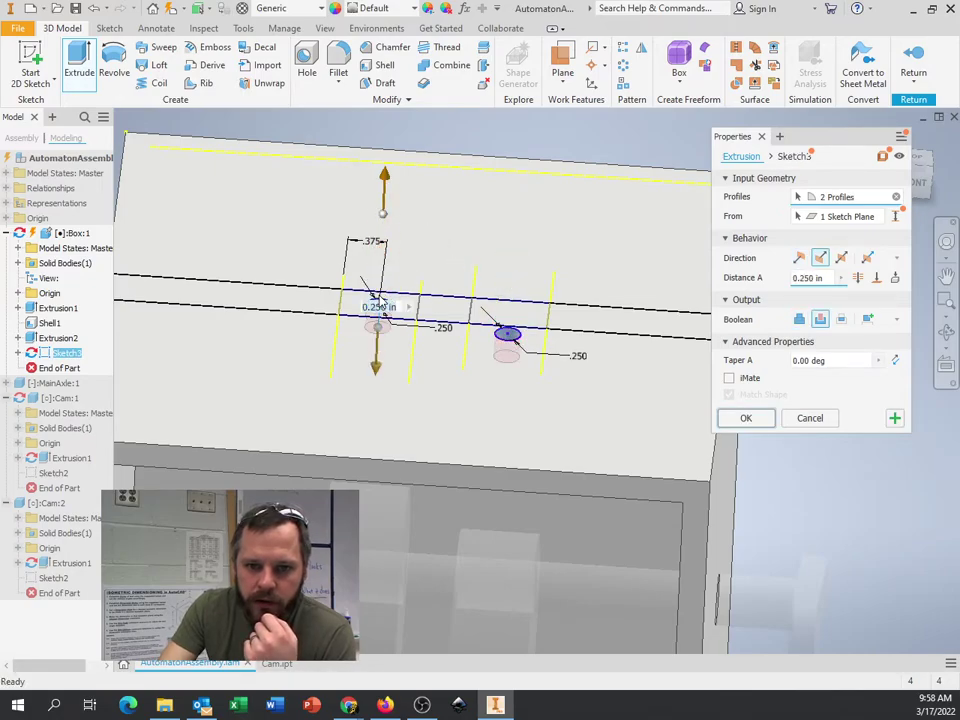
click(765, 422)
shift+middle_drag(842, 336, 850, 300)
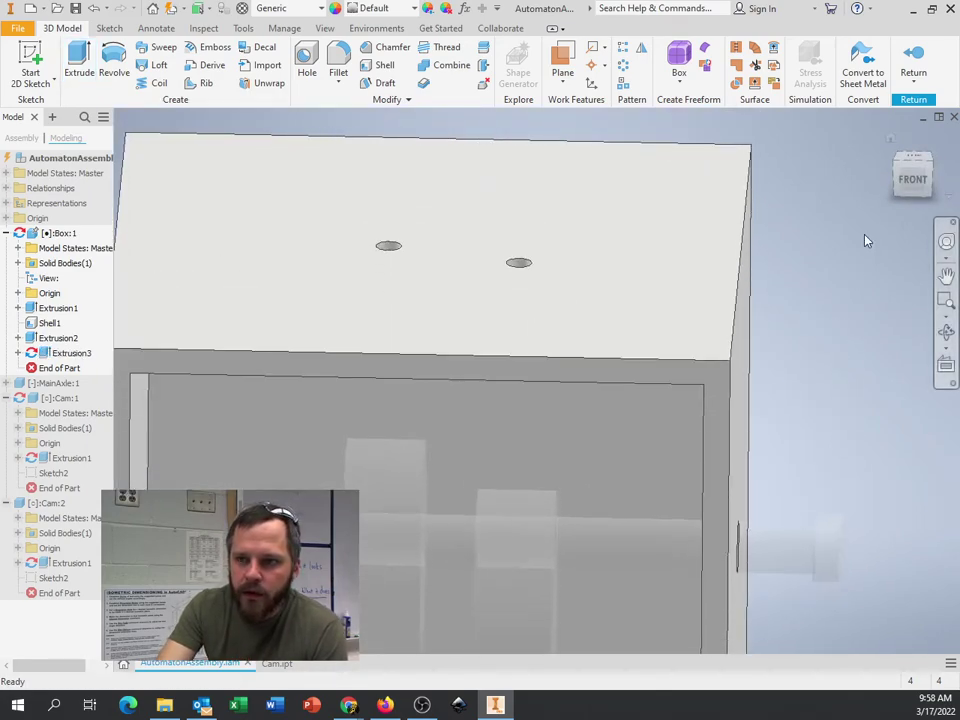
click(914, 66)
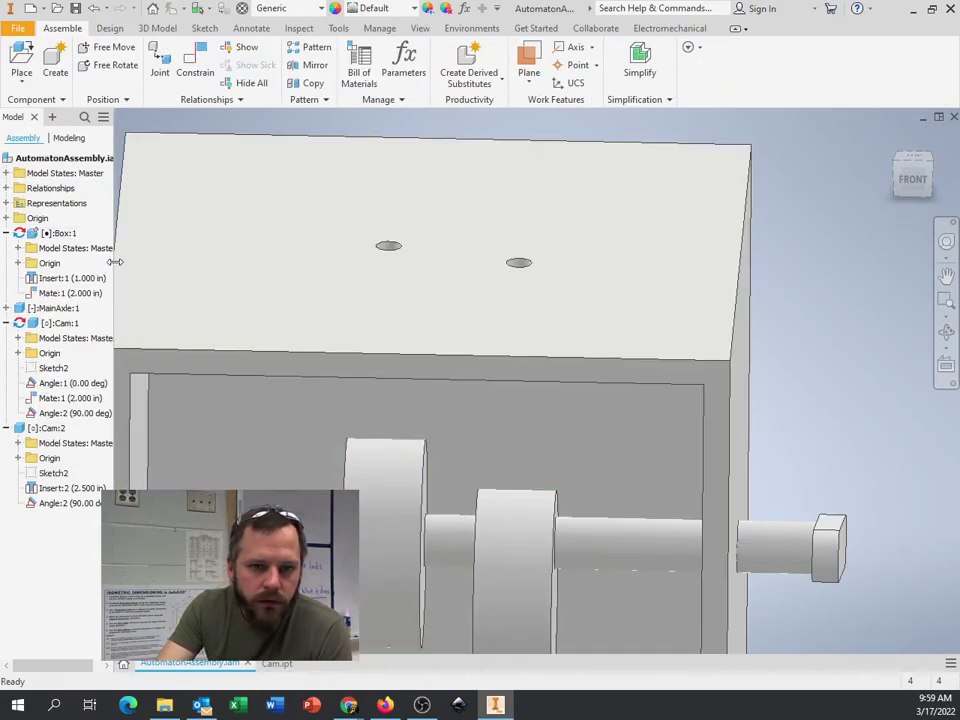
key(F2)
drag(213, 239, 318, 235)
key(Escape)
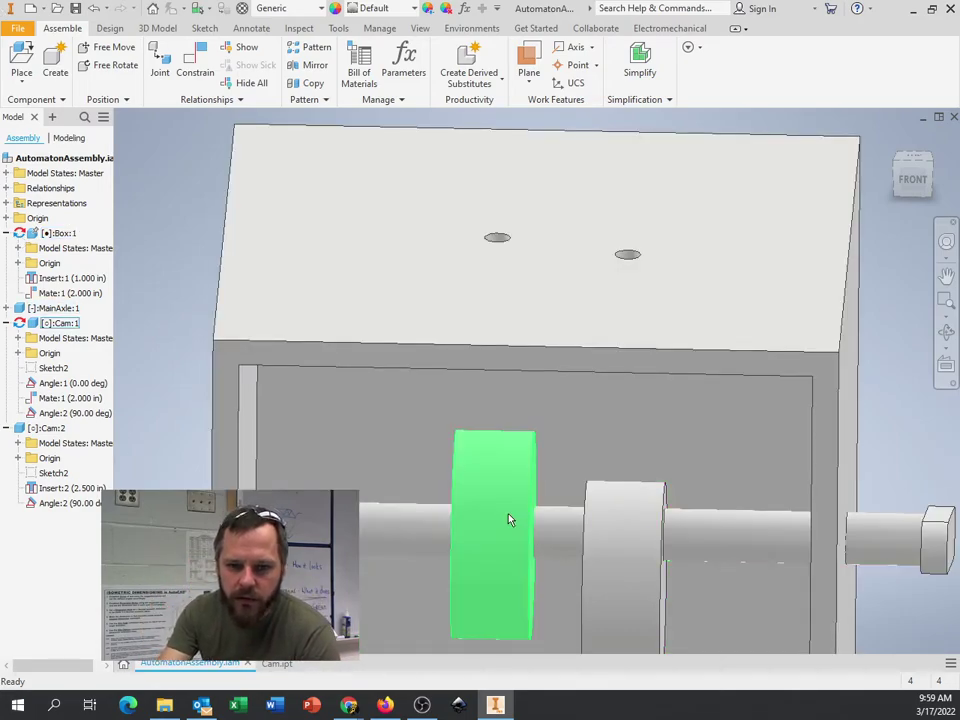
Step: Test the adaptive hole by setting the first cam's mate offset to 1 in and to 3 in
click(492, 512)
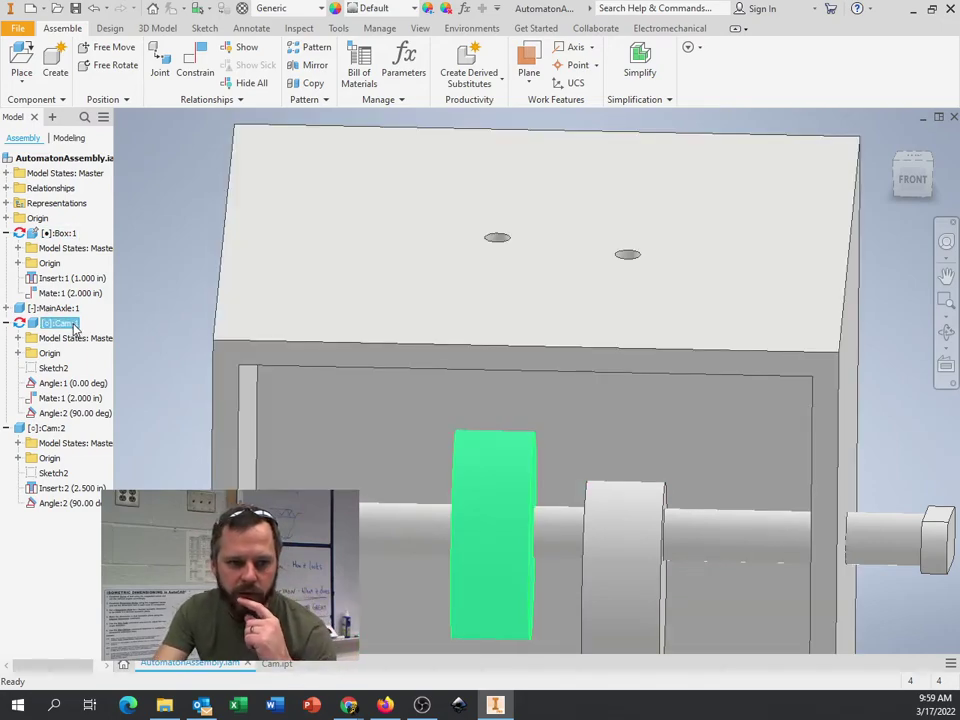
double_click(79, 399)
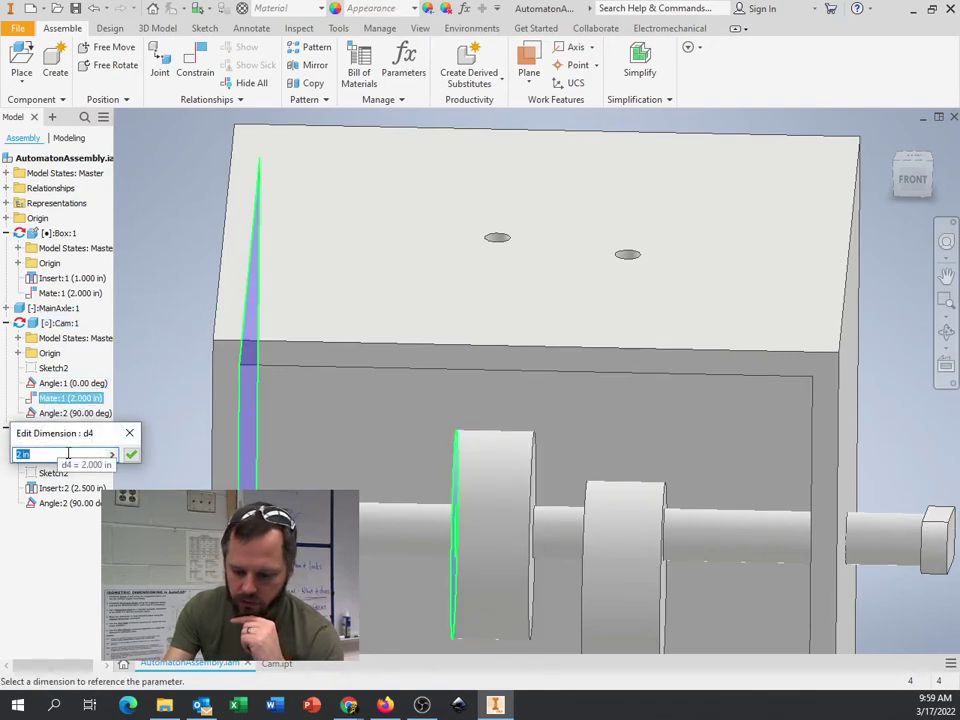
key(Return)
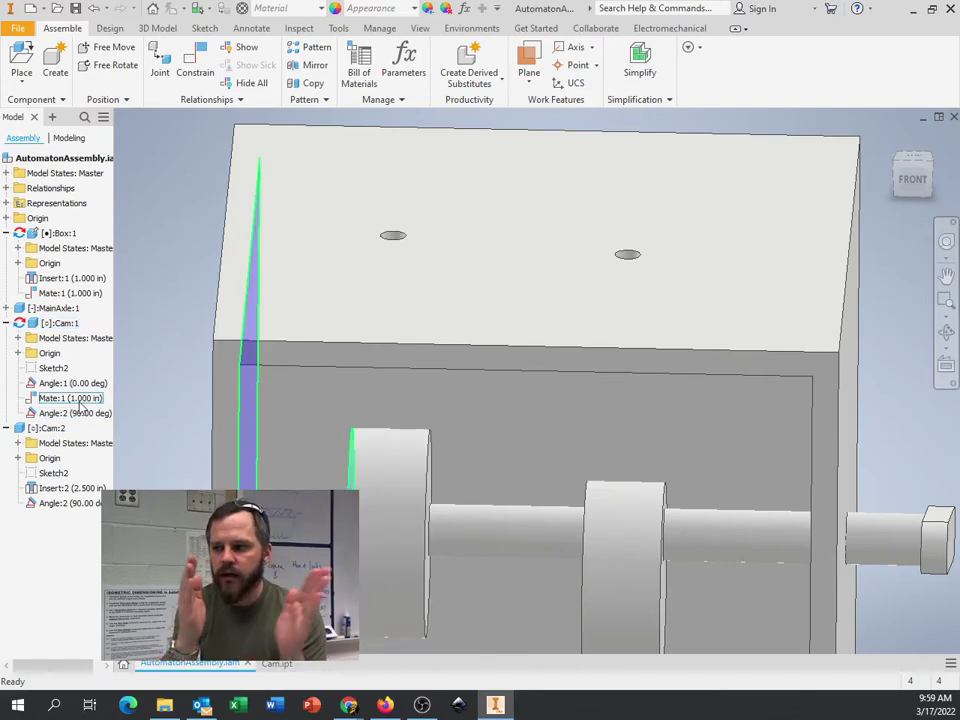
double_click(80, 400)
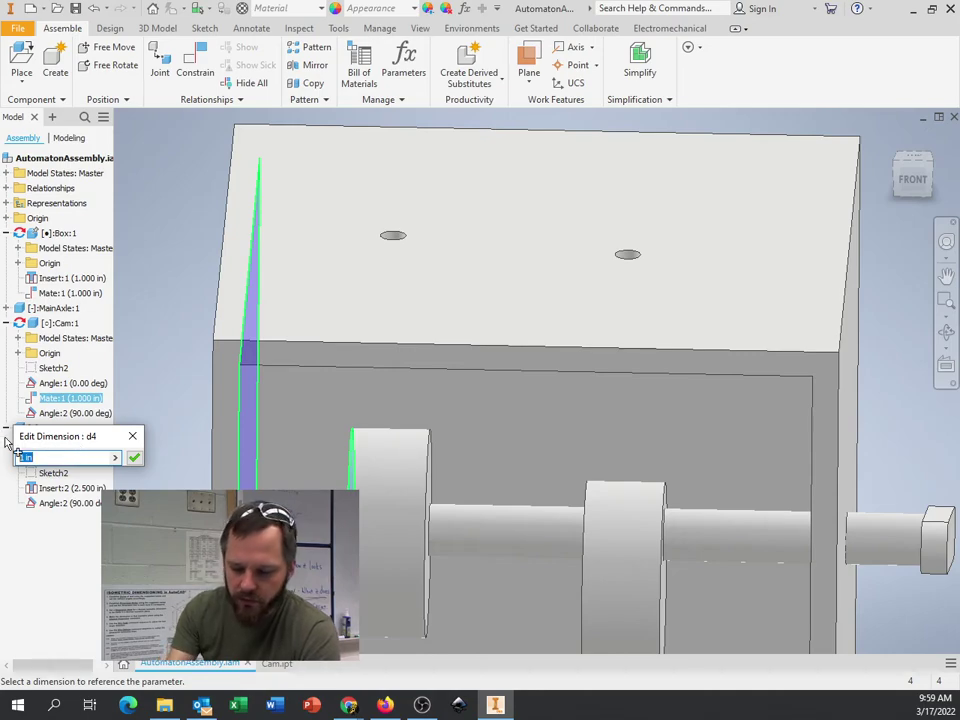
text(3)
key(Return)
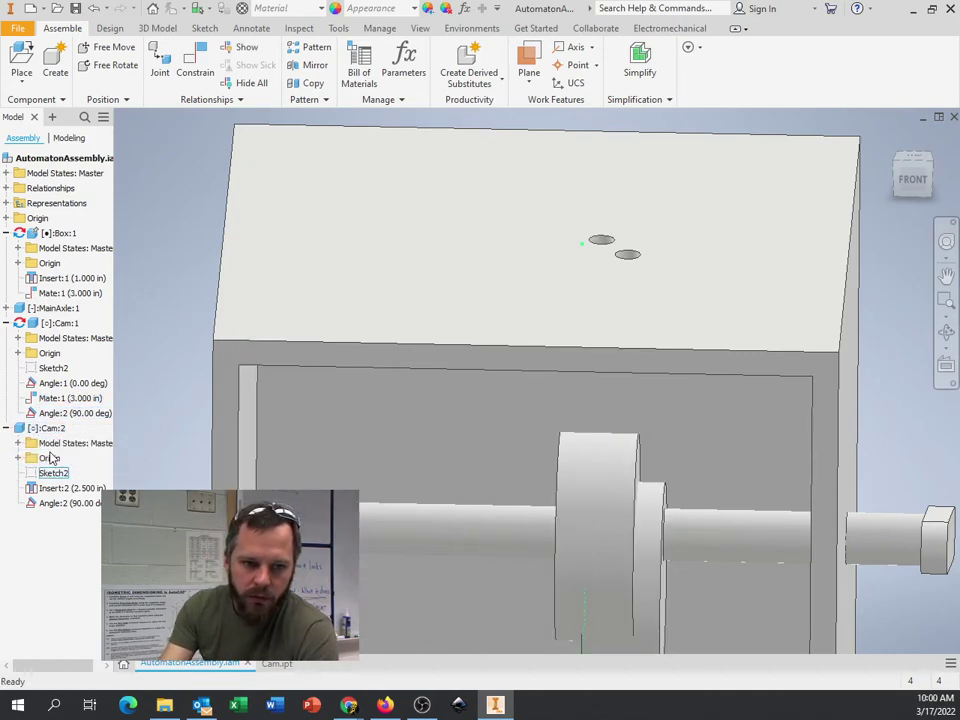
Step: Set the first cam's mate offset back to 2 in
double_click(83, 399)
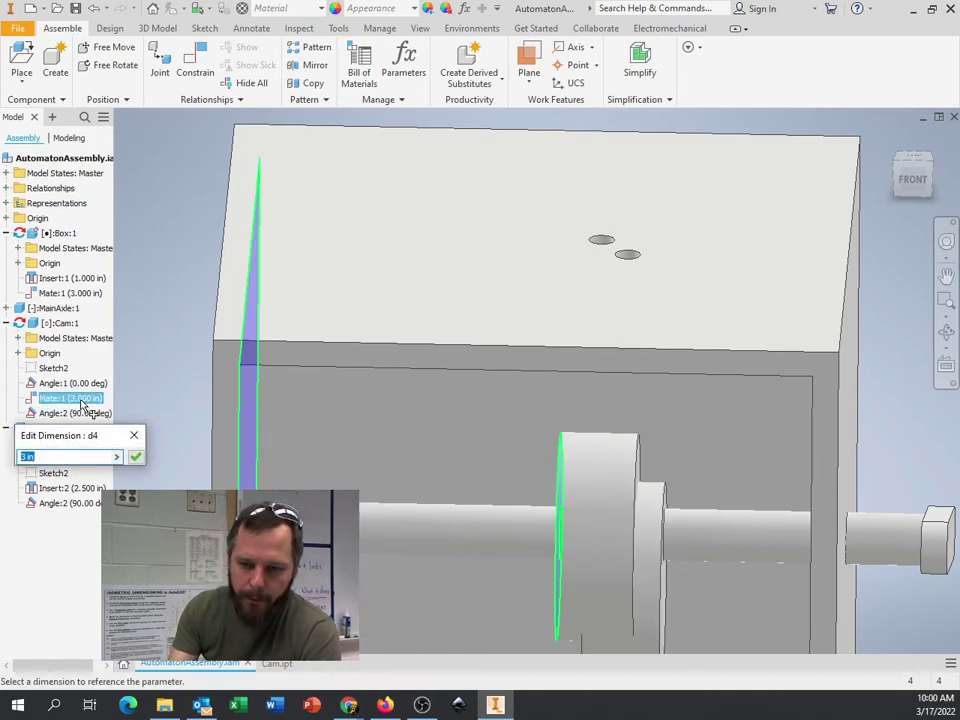
text(2)
key(Return)
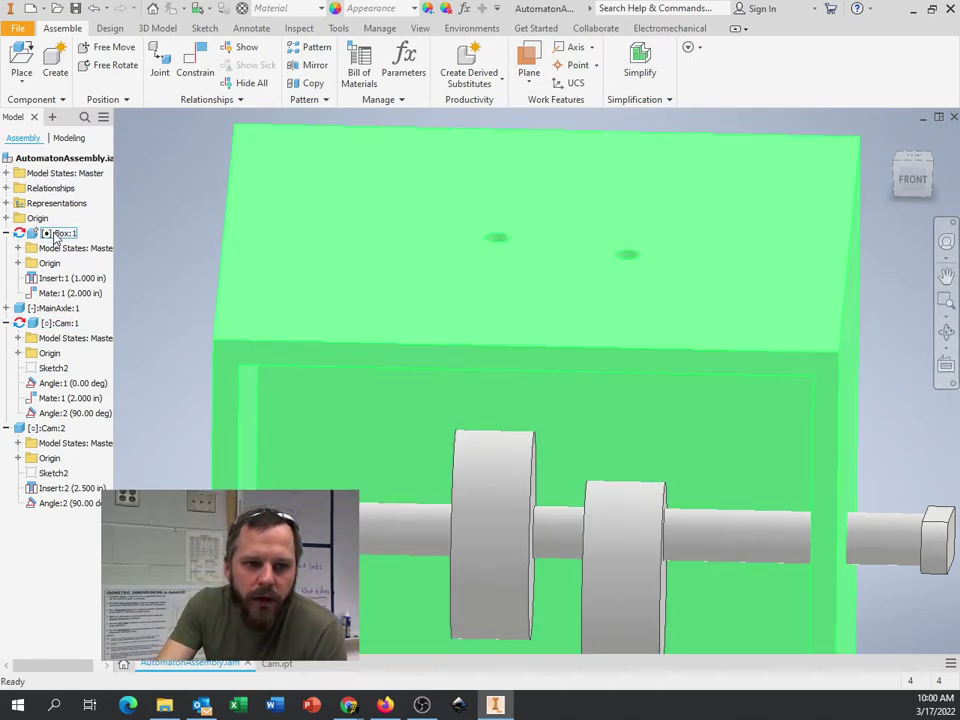
right_click(57, 236)
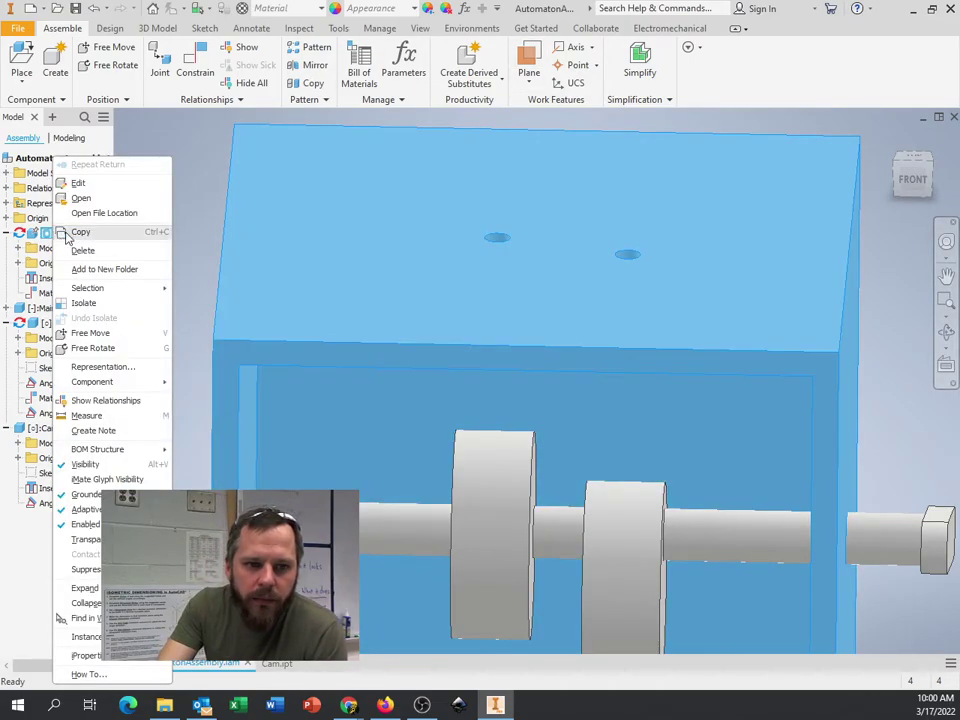
click(79, 184)
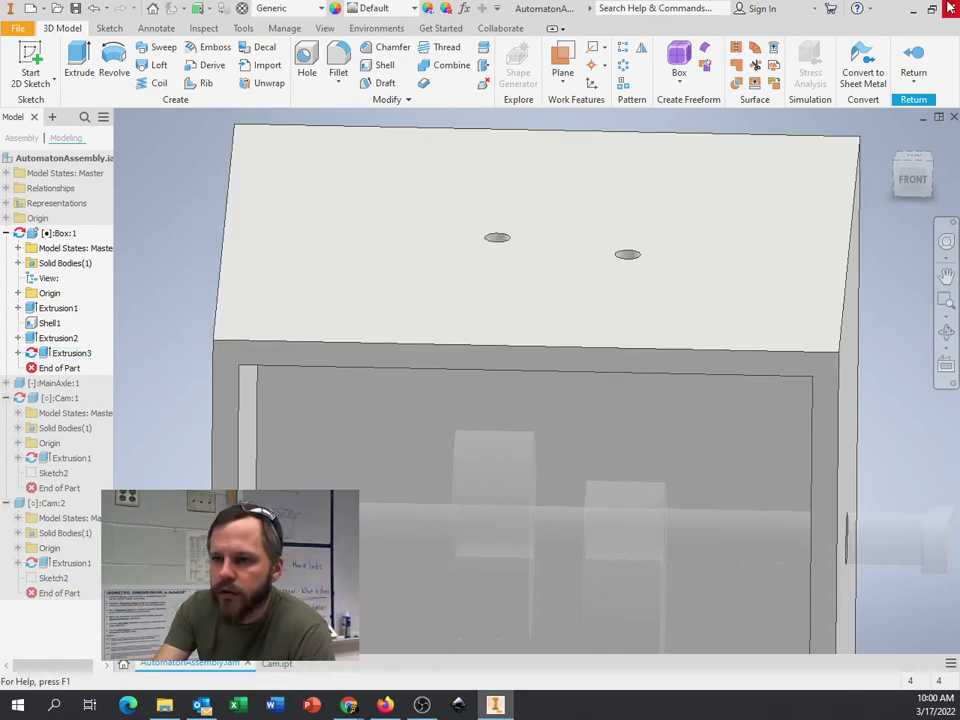
click(913, 60)
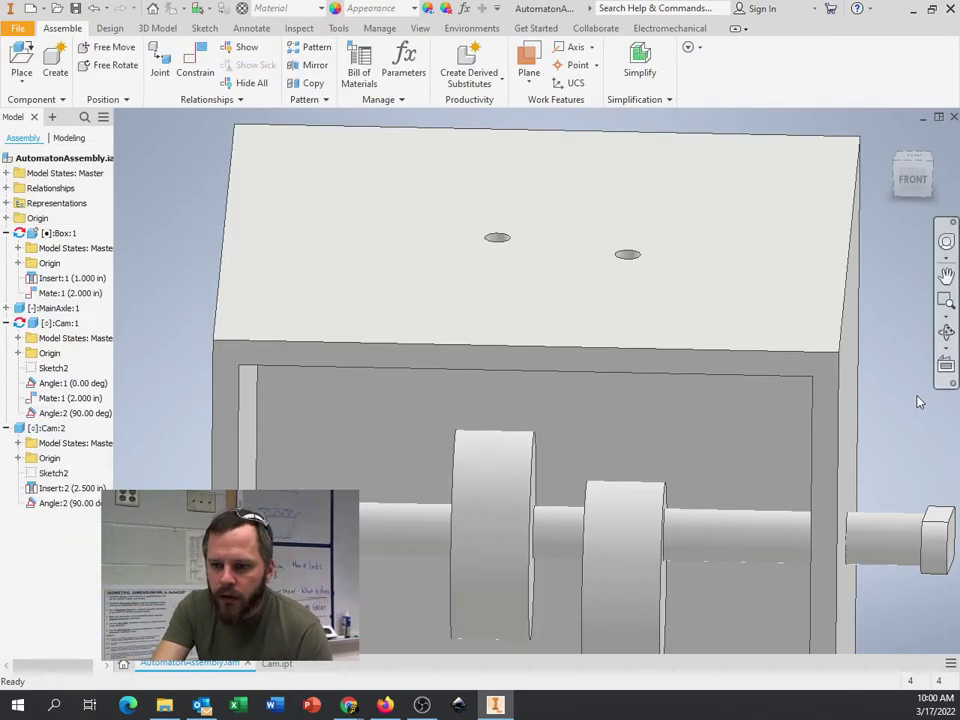
mouse_move(908, 398)
shift+middle_down()
mouse_move(897, 397)
mouse_move(901, 404)
shift+middle_up()
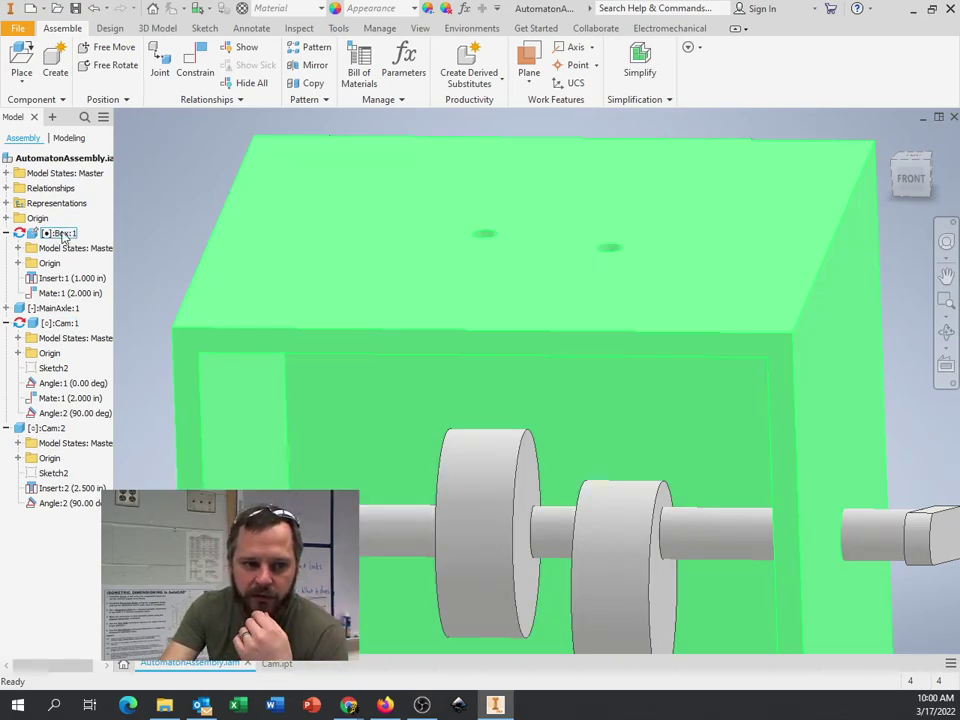
right_click(66, 236)
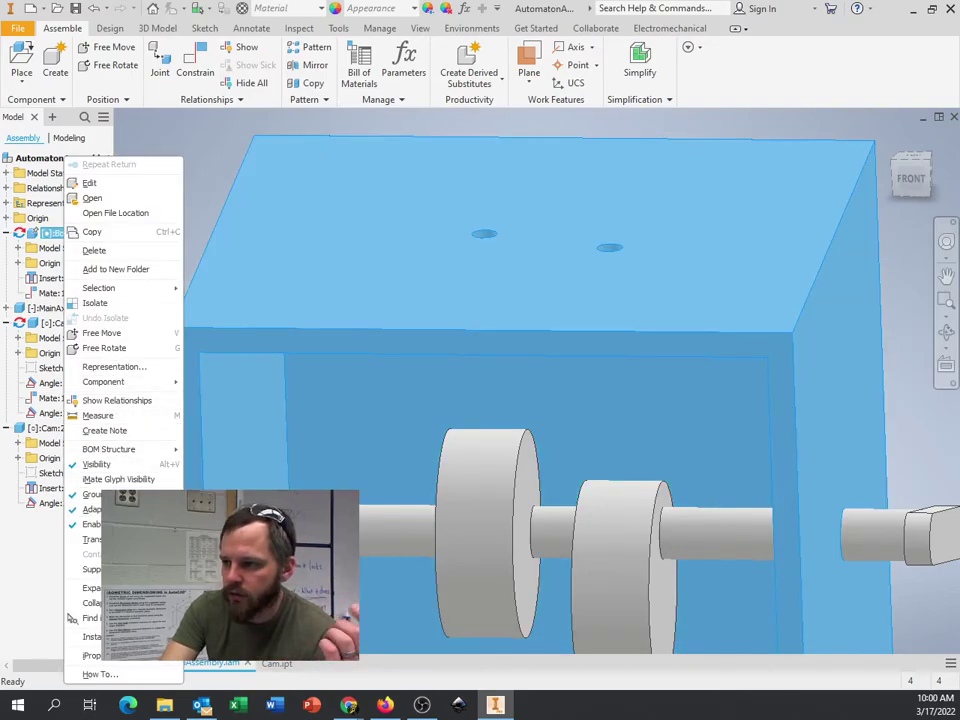
key(Escape)
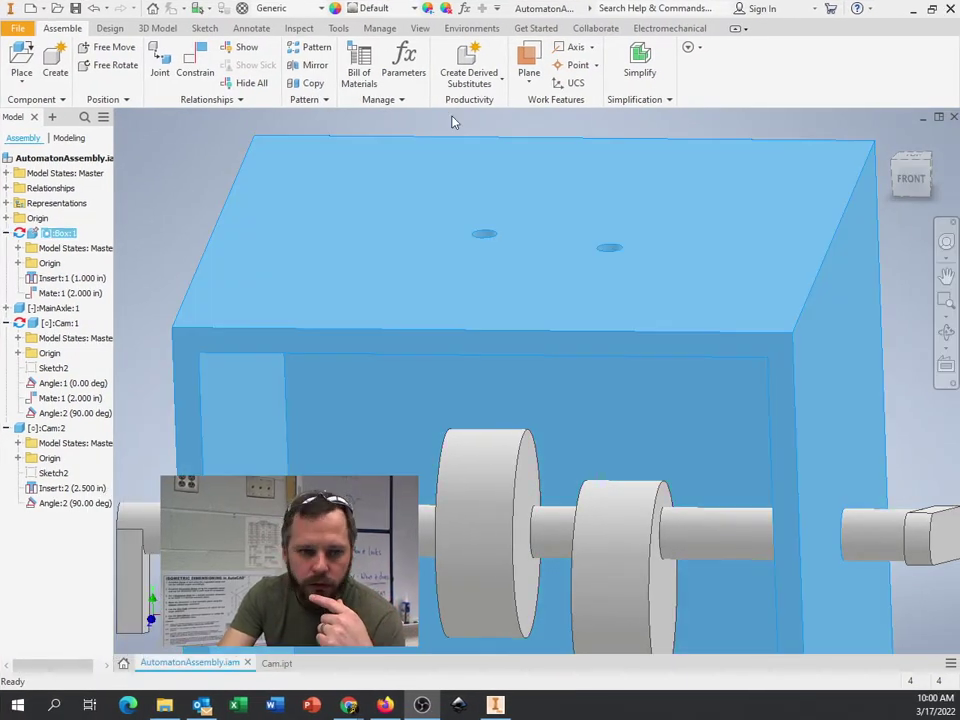
Step: Turn off adaptivity for the box component in the assembly
right_click(50, 233)
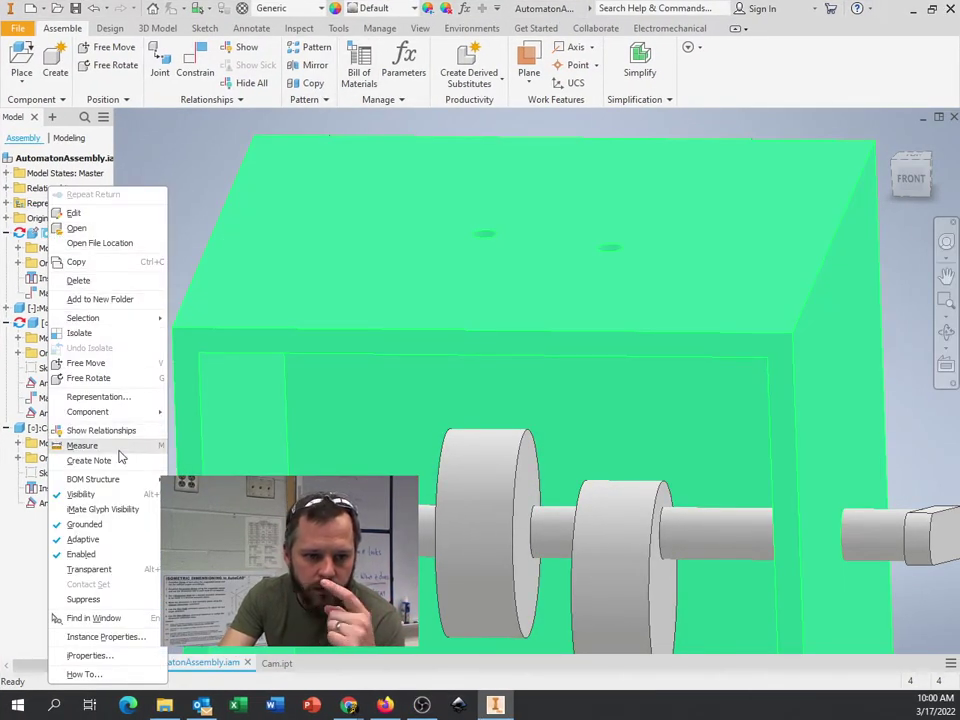
click(97, 548)
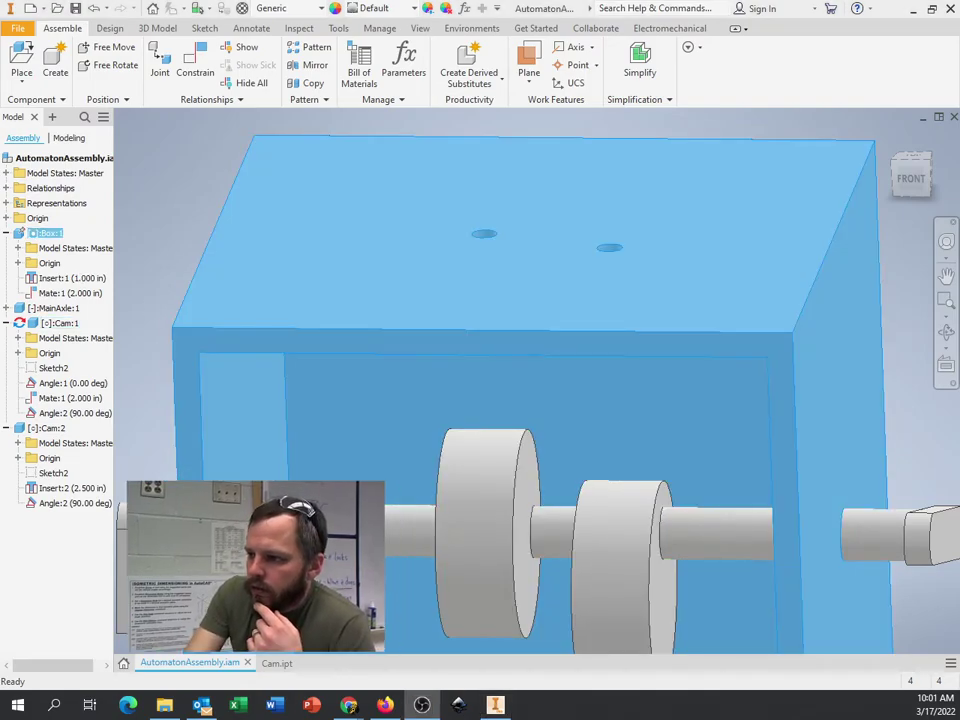
Step: Try to turn the main axle by its free end, and examine the cams beneath the two holes in the box's top
shift+middle_drag(842, 315, 842, 315)
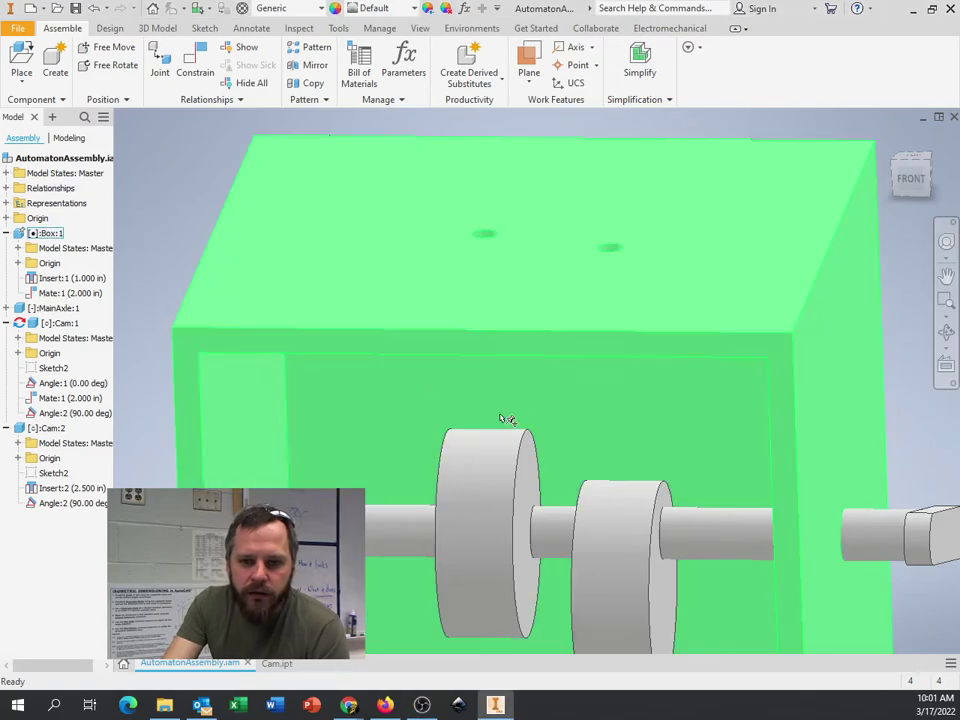
scroll(521, 424, down, 5)
scroll(578, 438, up, 4)
middle_drag(581, 438, 557, 388)
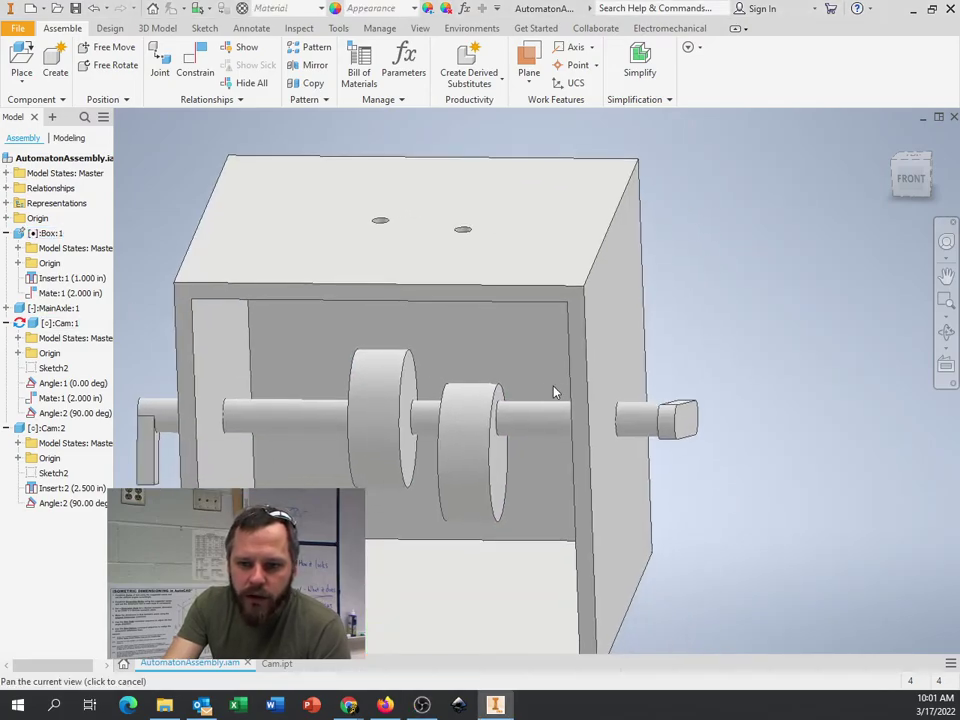
drag(694, 426, 660, 470)
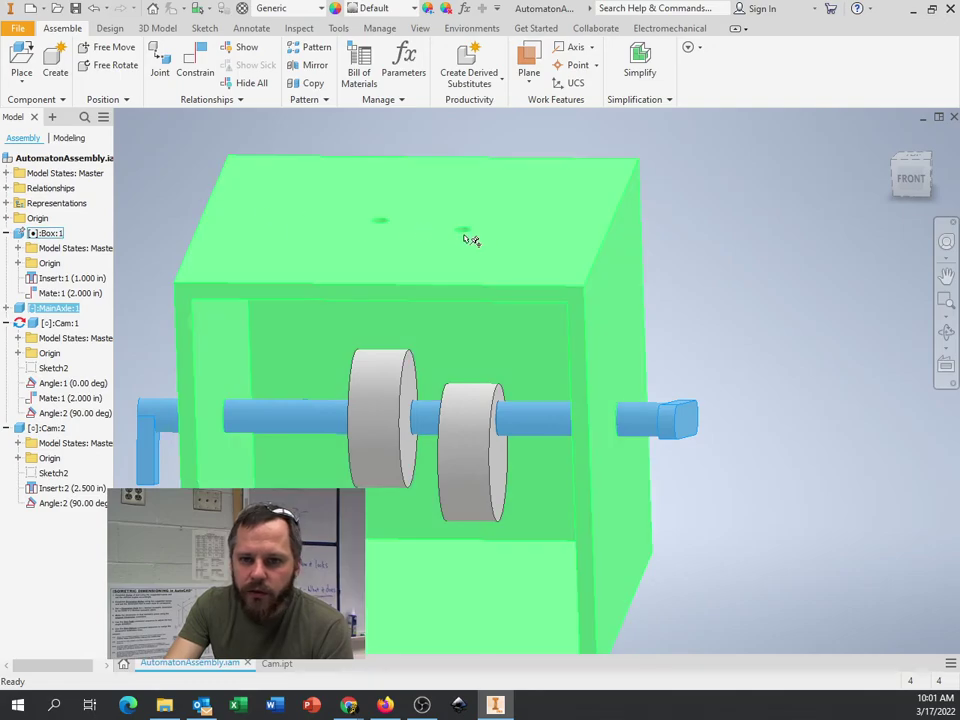
key(Escape)
shift+middle_drag(521, 247, 836, 413)
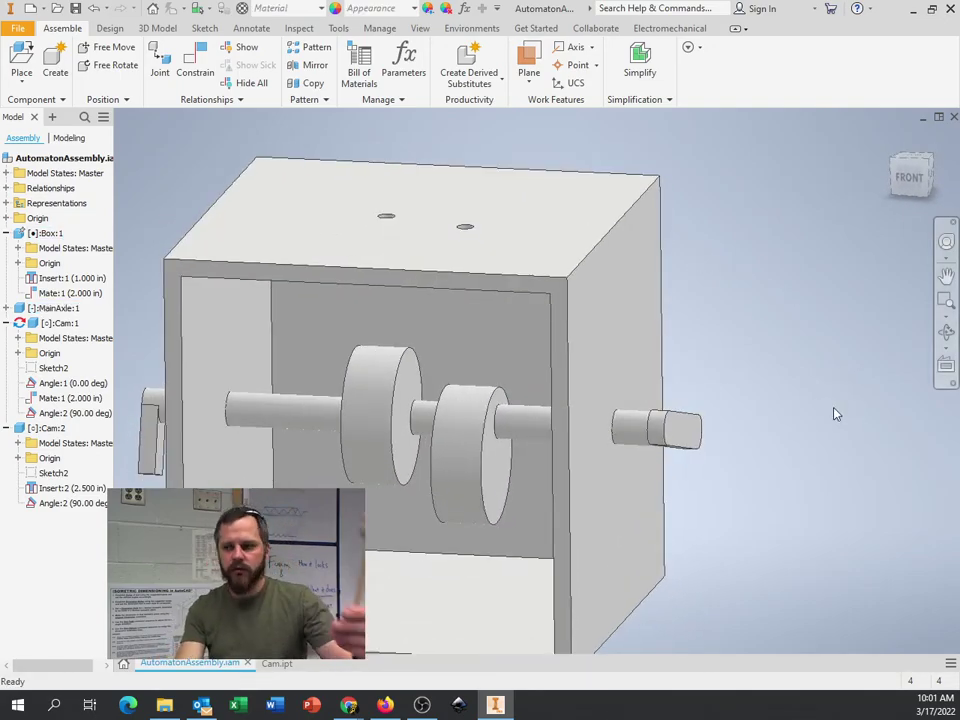